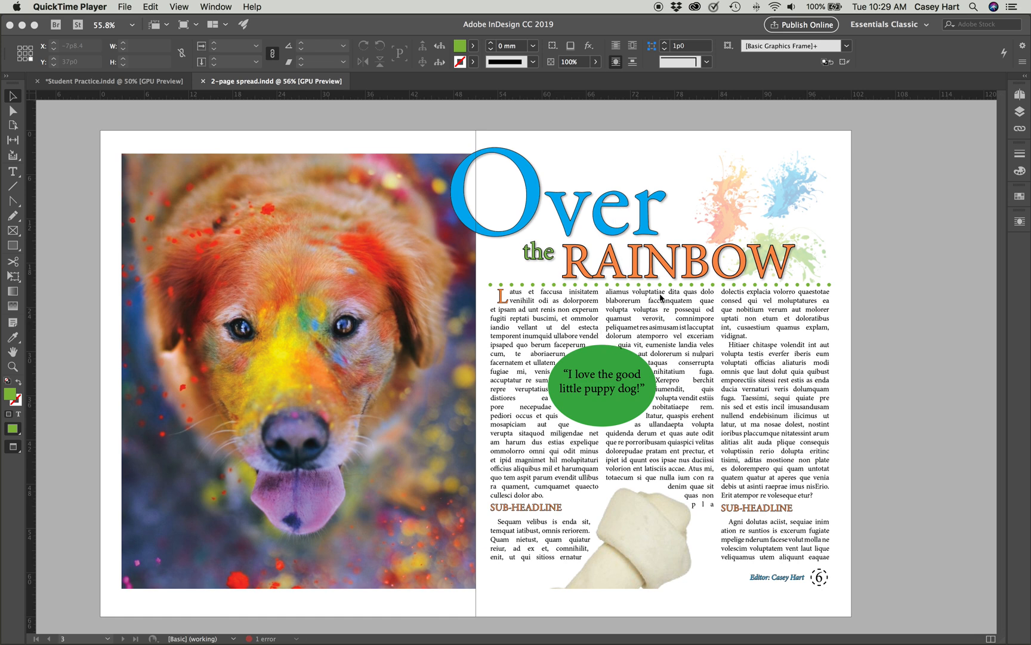
- Examine the finished two-page spread, including its dog photo, multi-part title, body text columns and pull quote
{"action": "scroll", "coordinate": [661, 297], "scroll_direction": "down", "scroll_amount": 2}
{"action": "scroll", "coordinate": [661, 296], "scroll_direction": "left", "scroll_amount": 2}
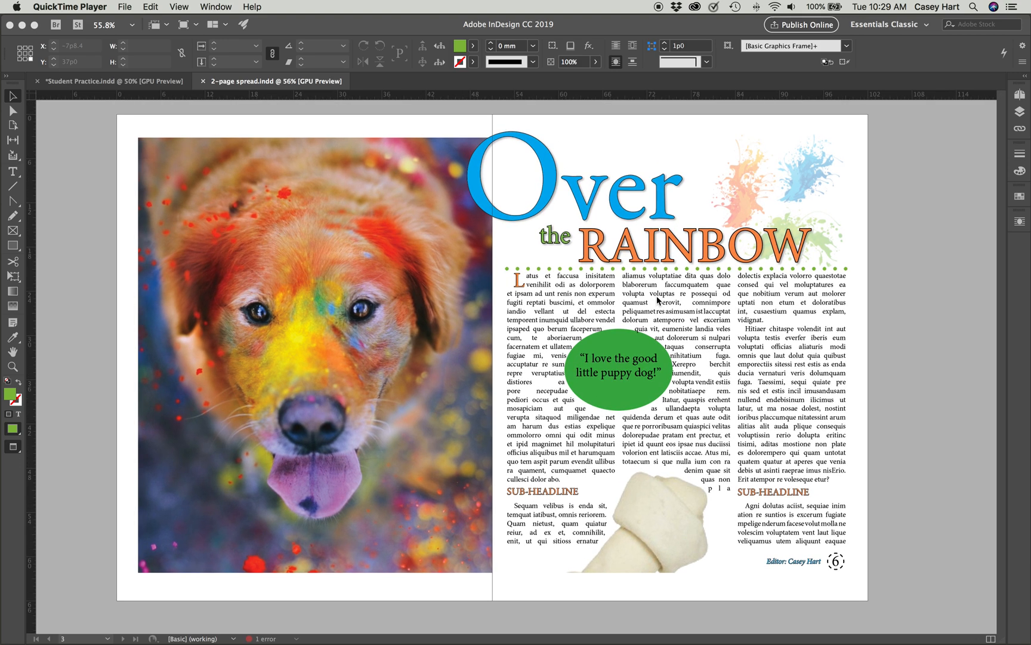
{"action": "scroll", "coordinate": [657, 300], "scroll_direction": "right", "scroll_amount": 1}
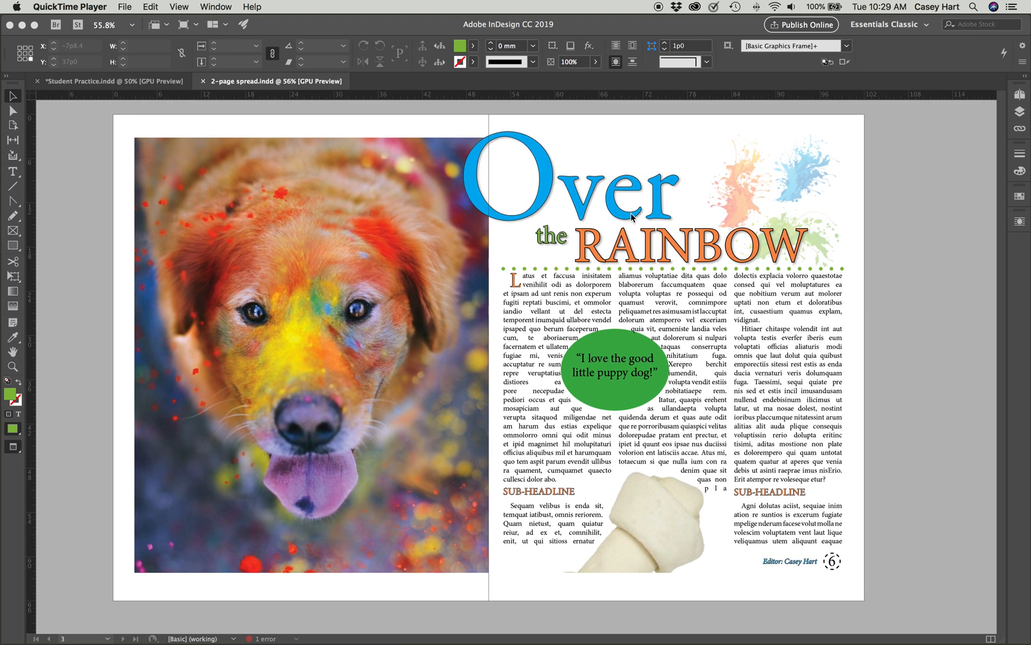
{"action": "scroll", "coordinate": [721, 378], "scroll_direction": "down", "scroll_amount": 1}
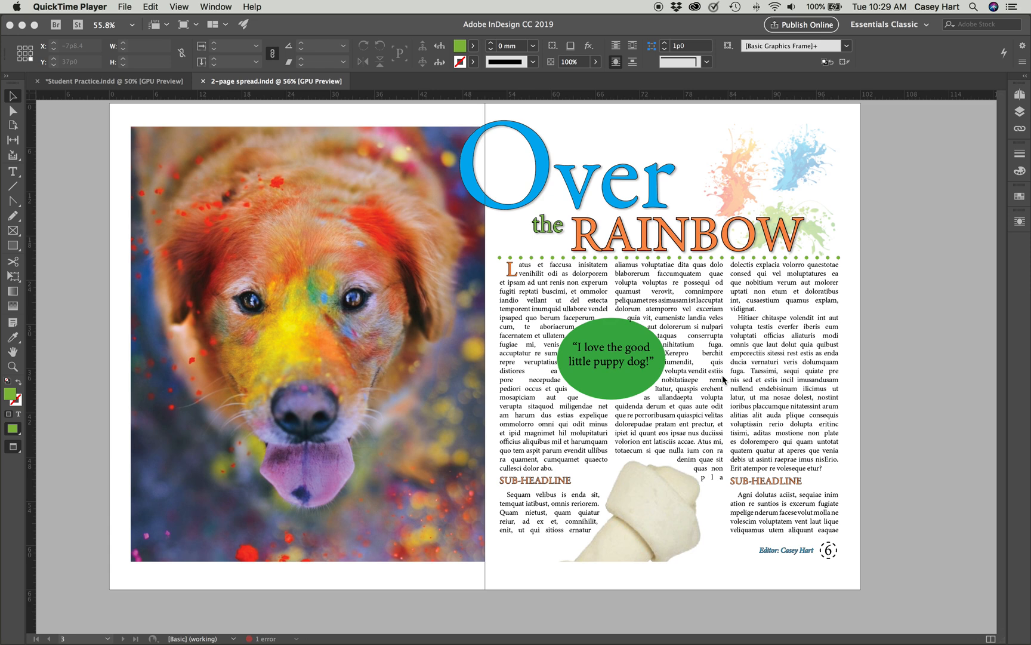
{"action": "scroll", "coordinate": [723, 378], "scroll_direction": "up", "scroll_amount": 1}
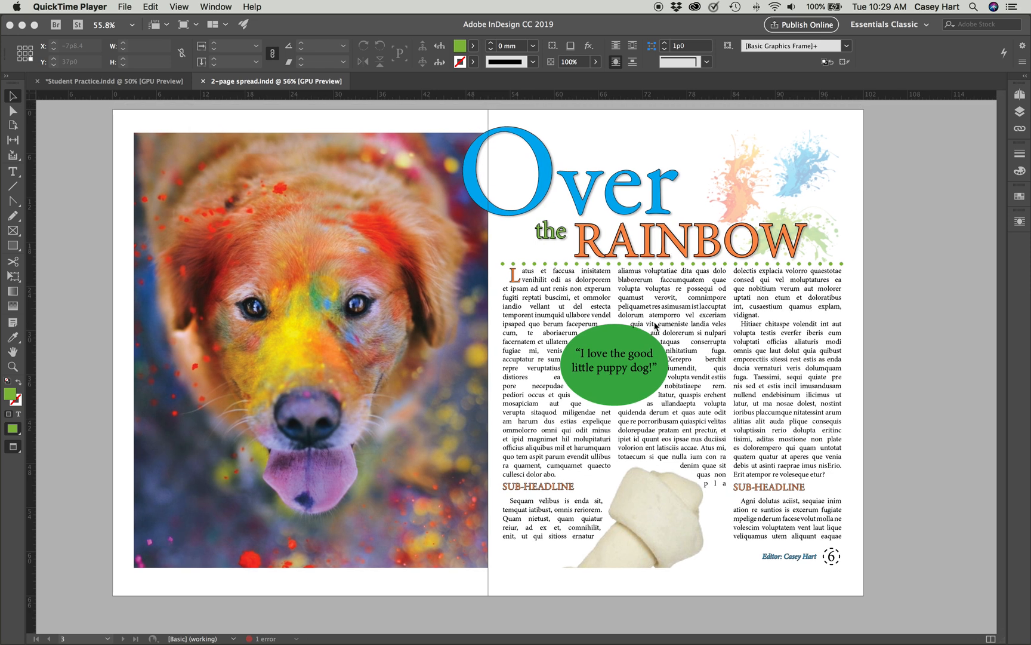
{"action": "left_click", "coordinate": [628, 336]}
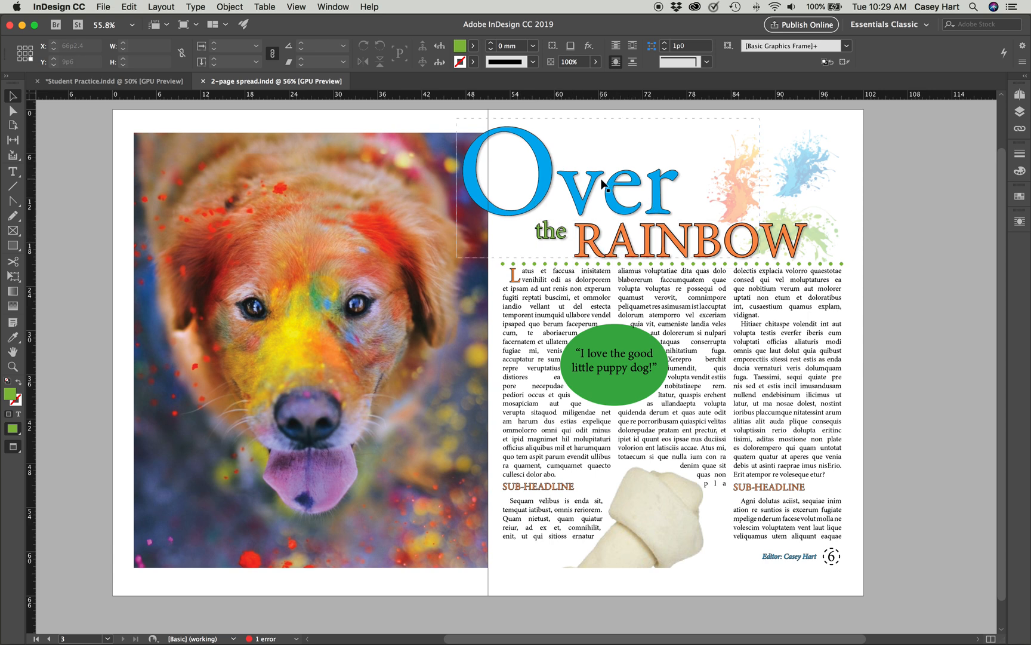
{"action": "scroll", "coordinate": [567, 197], "scroll_direction": "right", "scroll_amount": 1}
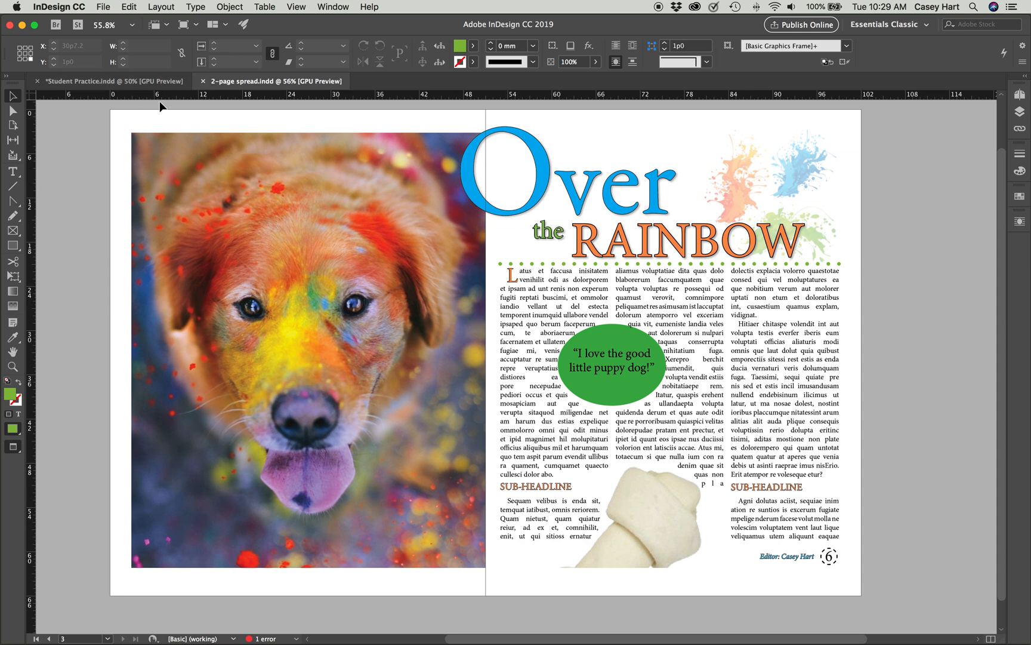
{"action": "scroll", "coordinate": [752, 239], "scroll_direction": "up", "scroll_amount": 1}
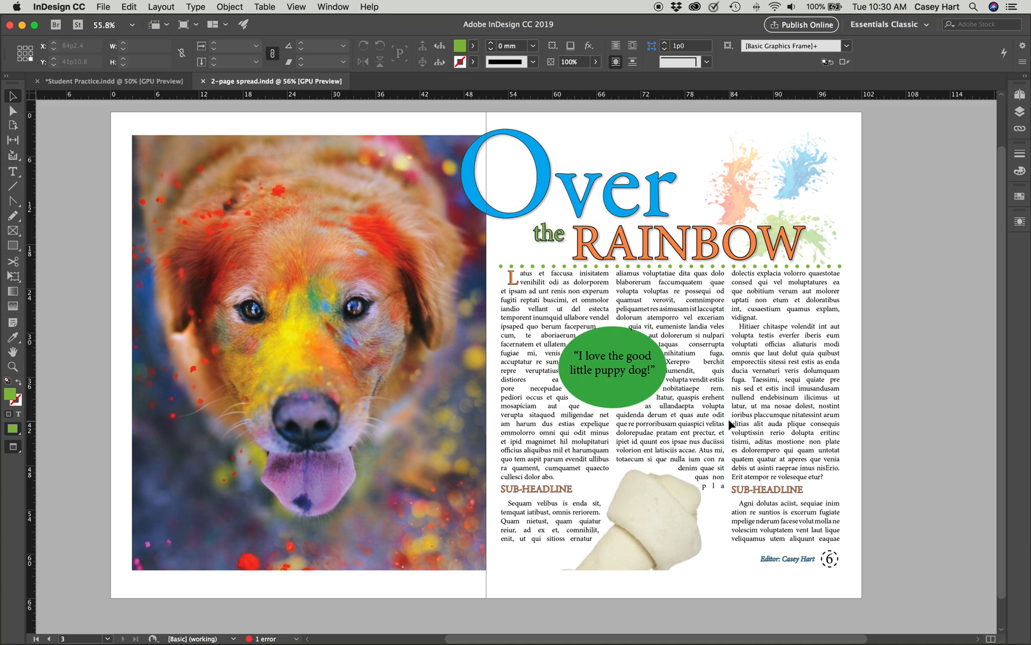
- Move the RAINBOW title text right to align its frame with the last text column's edge, and move "the" next to it
{"action": "scroll", "coordinate": [729, 425], "scroll_direction": "right", "scroll_amount": 2}
{"action": "scroll", "coordinate": [727, 420], "scroll_direction": "right", "scroll_amount": 1}
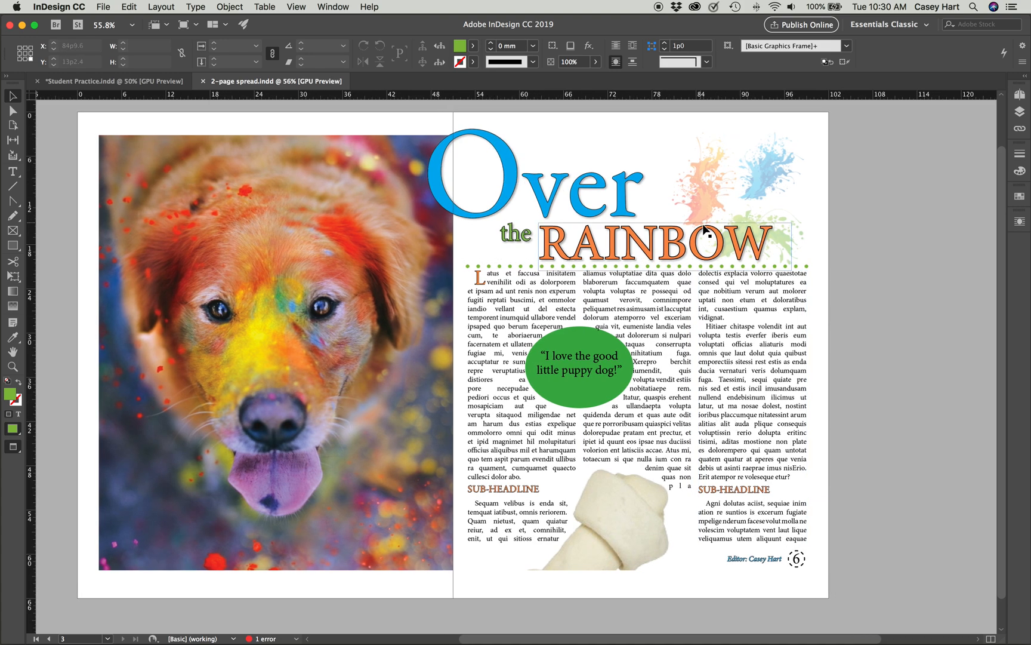
{"action": "left_click_drag", "start_coordinate": [698, 238], "coordinate": [713, 239]}
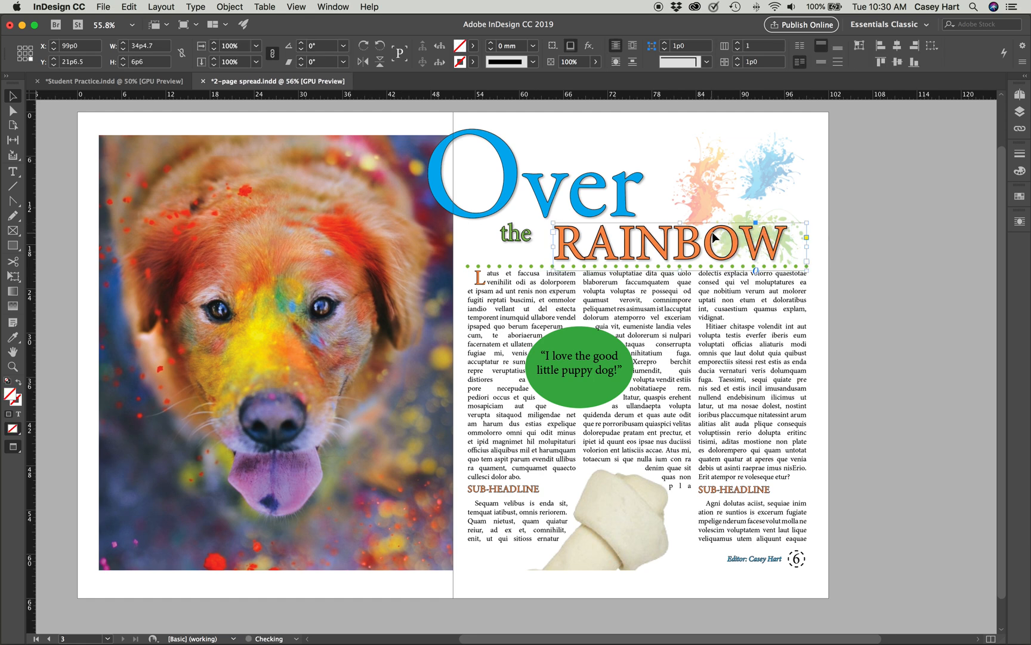
{"action": "left_click_drag", "start_coordinate": [517, 237], "coordinate": [544, 238]}
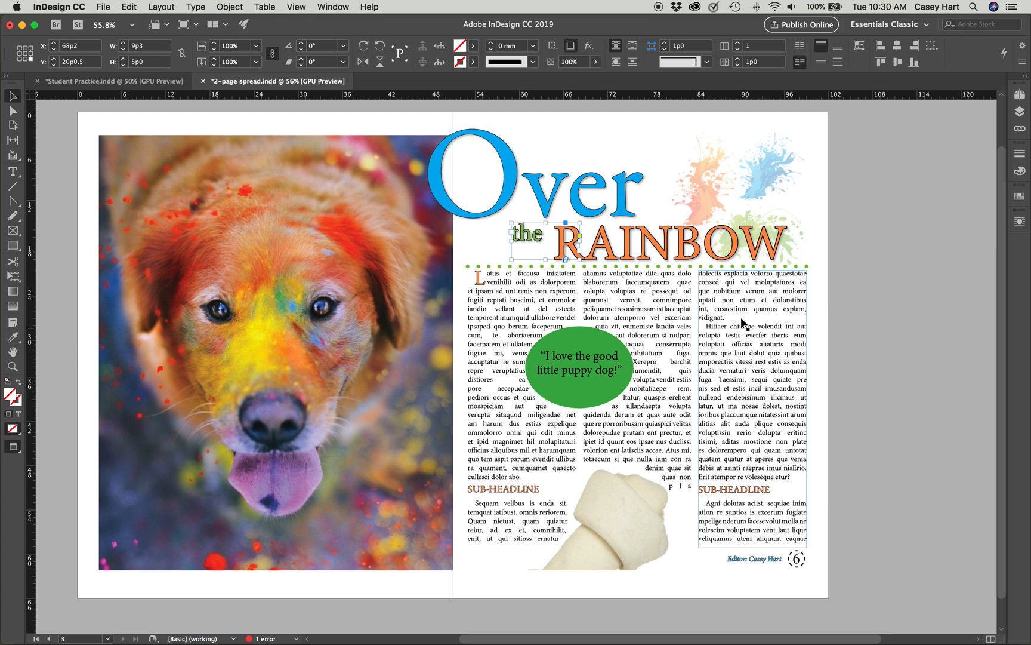
- Move "the" to the right page's inner edge and scale the RAINBOW text down to about 16p4 wide
{"action": "left_click_drag", "start_coordinate": [525, 241], "coordinate": [472, 240]}
{"action": "left_click_drag", "start_coordinate": [667, 254], "coordinate": [584, 253]}
{"action": "left_click", "coordinate": [16, 279]}
{"action": "left_click_drag", "start_coordinate": [727, 270], "coordinate": [639, 256]}
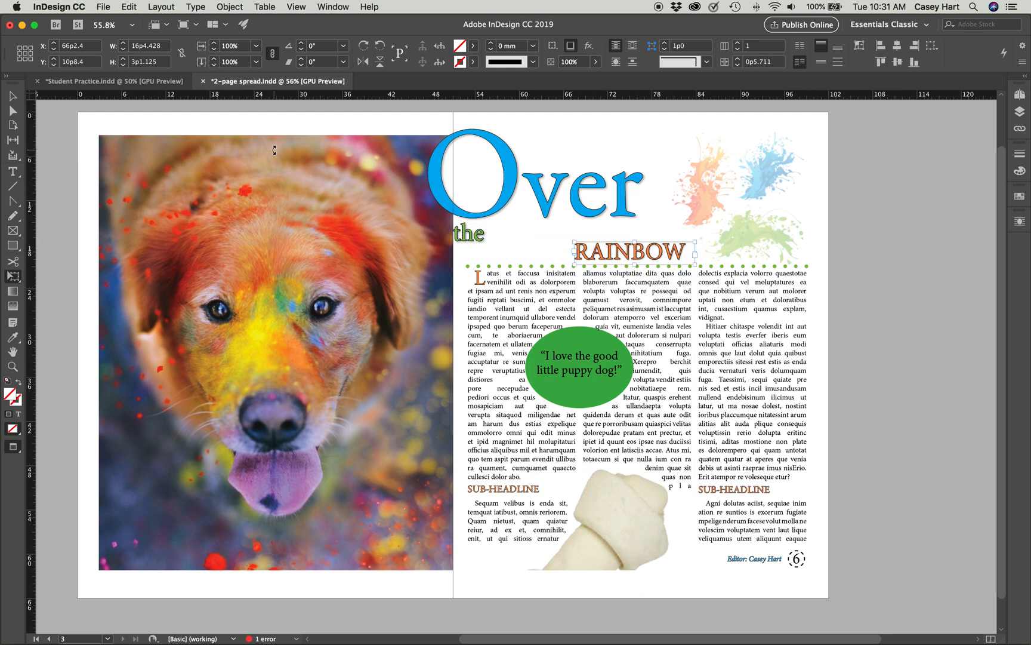
- Scale the "Over" title artwork down to about 30p10 wide using Free Transform
{"action": "left_click", "coordinate": [12, 96]}
{"action": "left_click", "coordinate": [611, 212]}
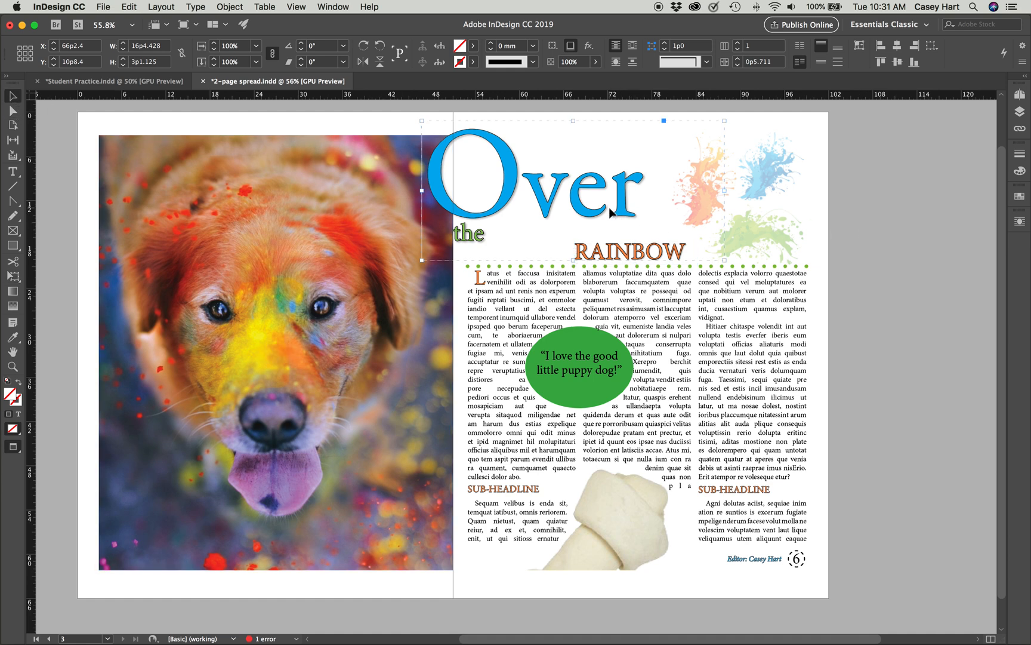
{"action": "left_click", "coordinate": [731, 195]}
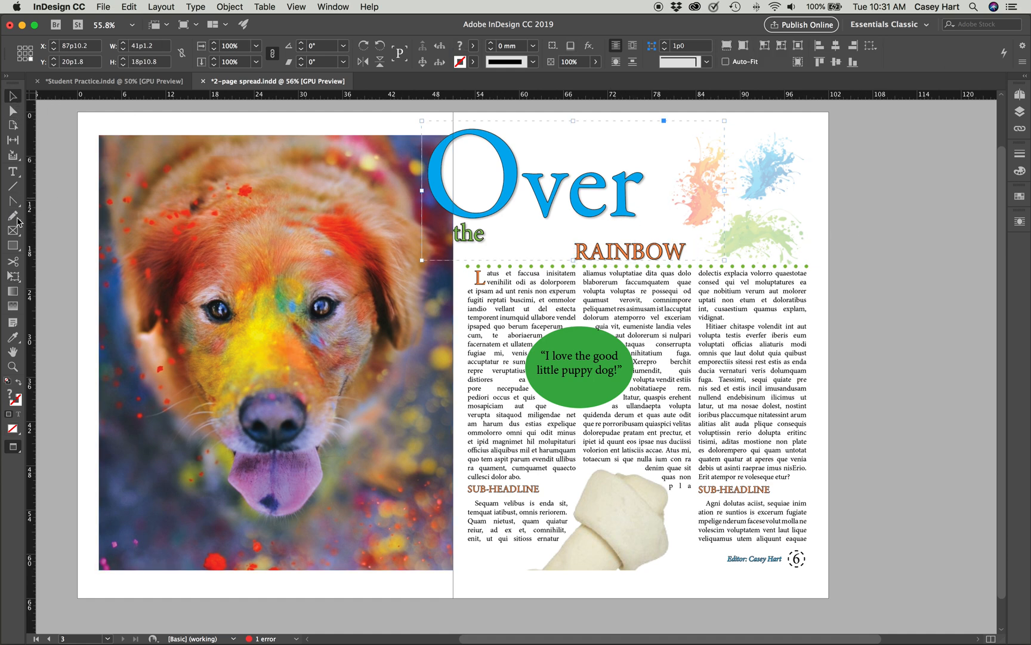
{"action": "left_click", "coordinate": [13, 276]}
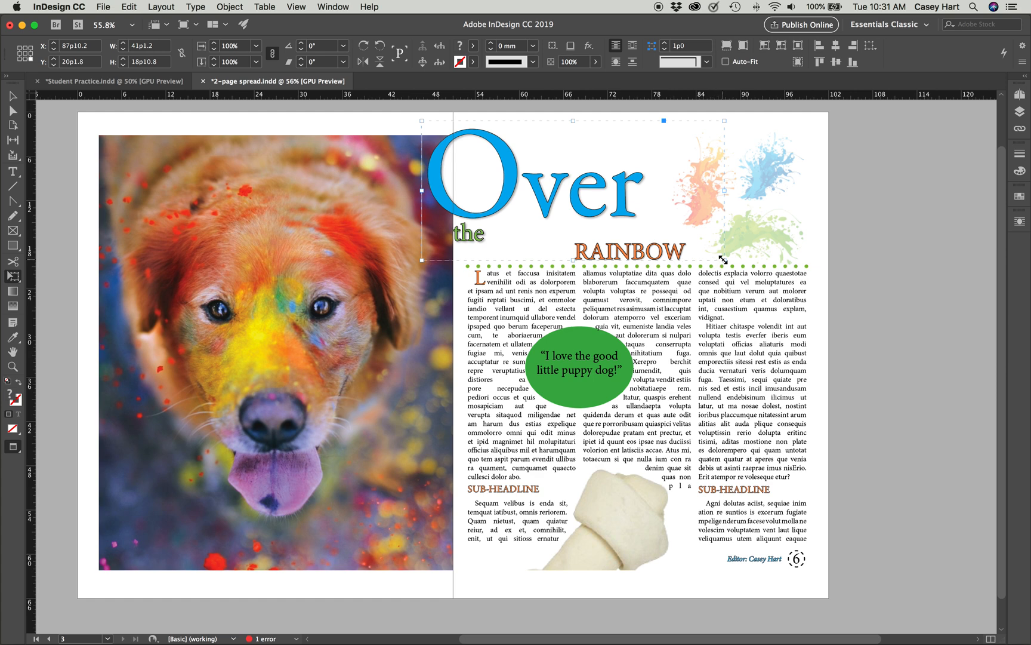
{"action": "left_click_drag", "start_coordinate": [723, 259], "coordinate": [563, 180]}
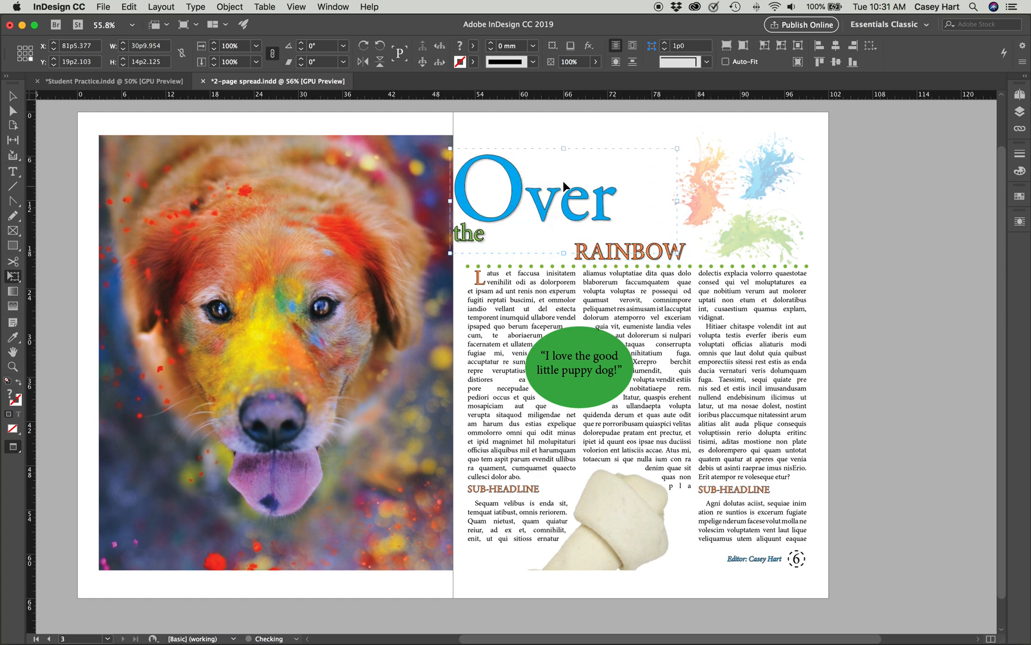
- Group the smaller title pieces closely together, placing "Over" above "the" and "the" directly before RAINBOW
{"action": "left_click", "coordinate": [13, 96]}
{"action": "left_click_drag", "start_coordinate": [475, 252], "coordinate": [538, 243]}
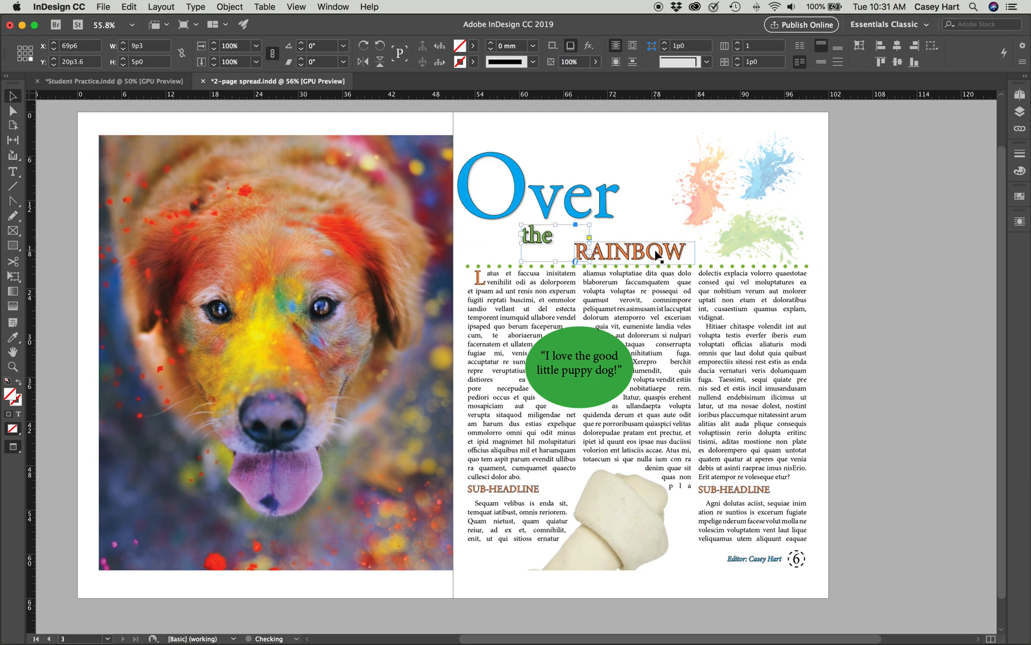
{"action": "left_click", "coordinate": [873, 237]}
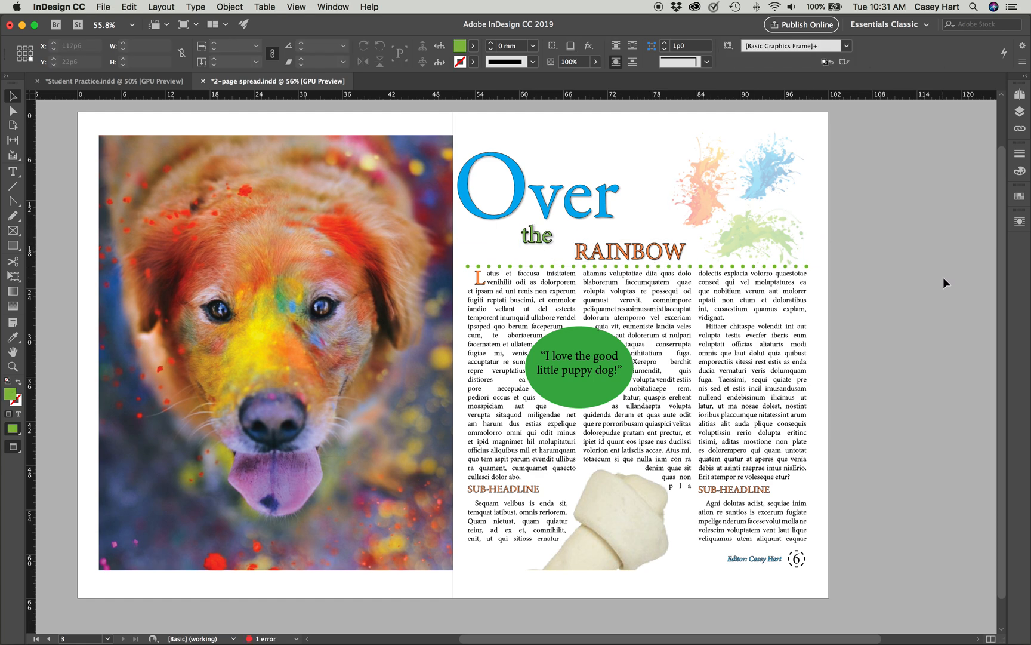
{"action": "left_click_drag", "start_coordinate": [535, 236], "coordinate": [552, 244]}
{"action": "left_click_drag", "start_coordinate": [558, 211], "coordinate": [555, 247]}
{"action": "left_click", "coordinate": [544, 242]}
{"action": "left_click", "coordinate": [887, 273]}
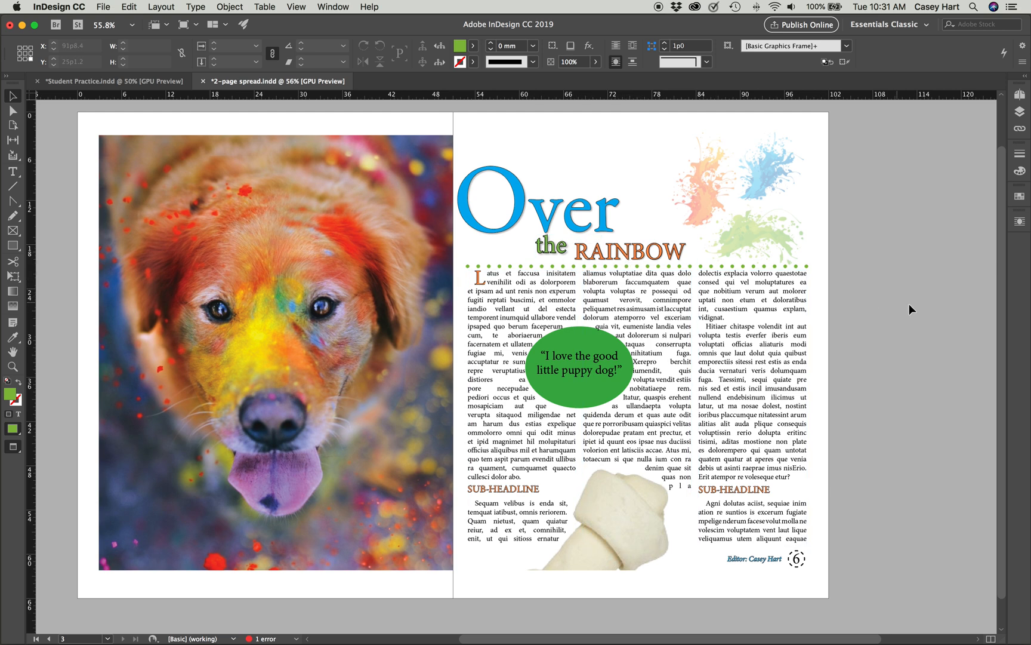
- Move the paint splatter image off the page onto the pasteboard
{"action": "left_click", "coordinate": [733, 240]}
{"action": "left_click_drag", "start_coordinate": [735, 233], "coordinate": [835, 249]}
{"action": "scroll", "coordinate": [770, 239], "scroll_direction": "right", "scroll_amount": 3}
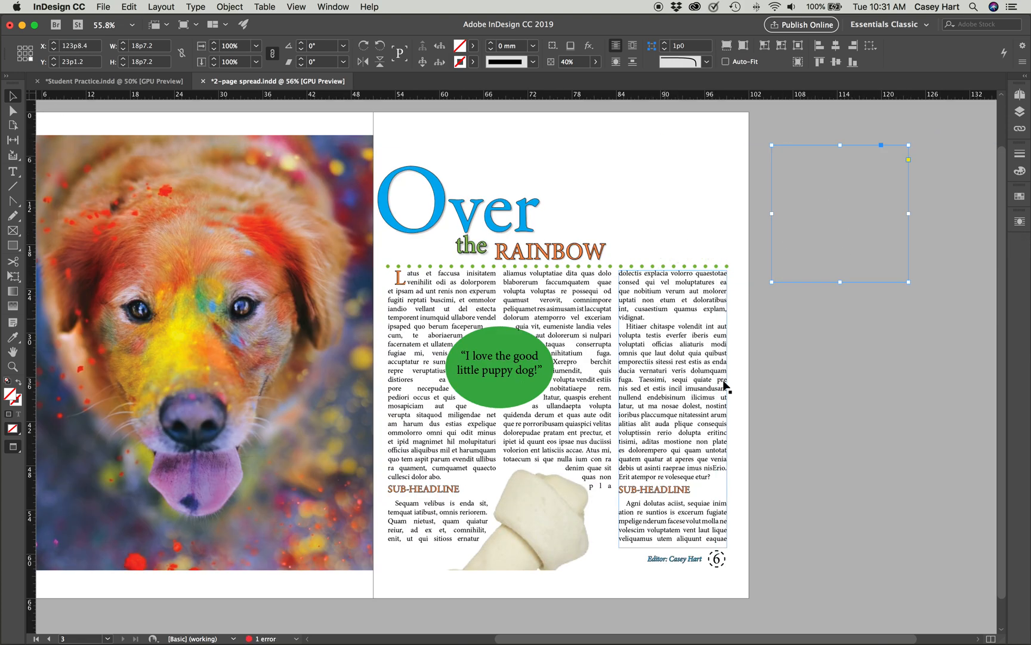
- Undo the splatter image move and the title resizing and rearranging, and leave nothing selected
{"action": "mouse_move", "coordinate": [817, 235]}
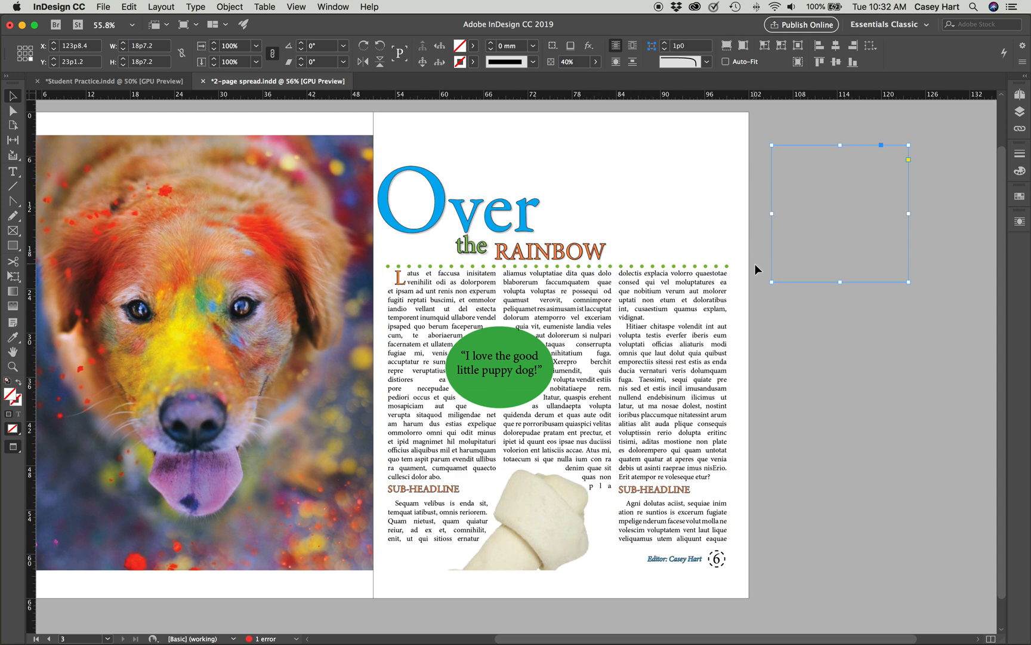
{"action": "key", "text": "super+z"}
{"action": "key", "text": "super+z"}
{"action": "key", "text": "super+z"}
{"action": "key", "text": "super+z"}
{"action": "key", "text": "super+z"}
{"action": "key", "text": "super+z"}
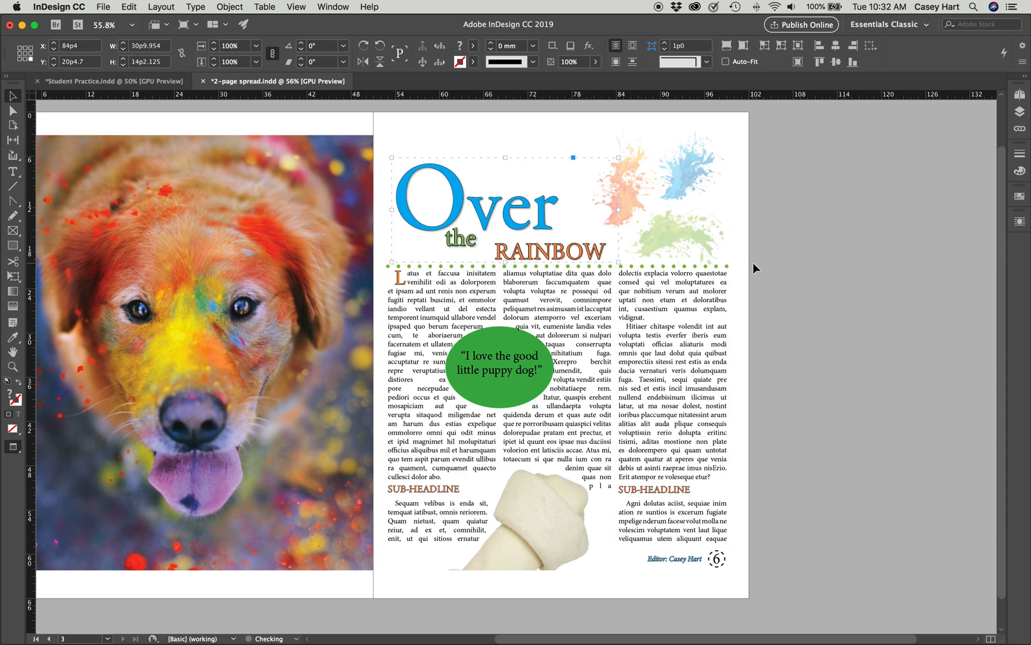
{"action": "key", "text": "super+z"}
{"action": "key", "text": "super+z"}
{"action": "key", "text": "super+z"}
{"action": "key", "text": "super+z"}
{"action": "key", "text": "super+z"}
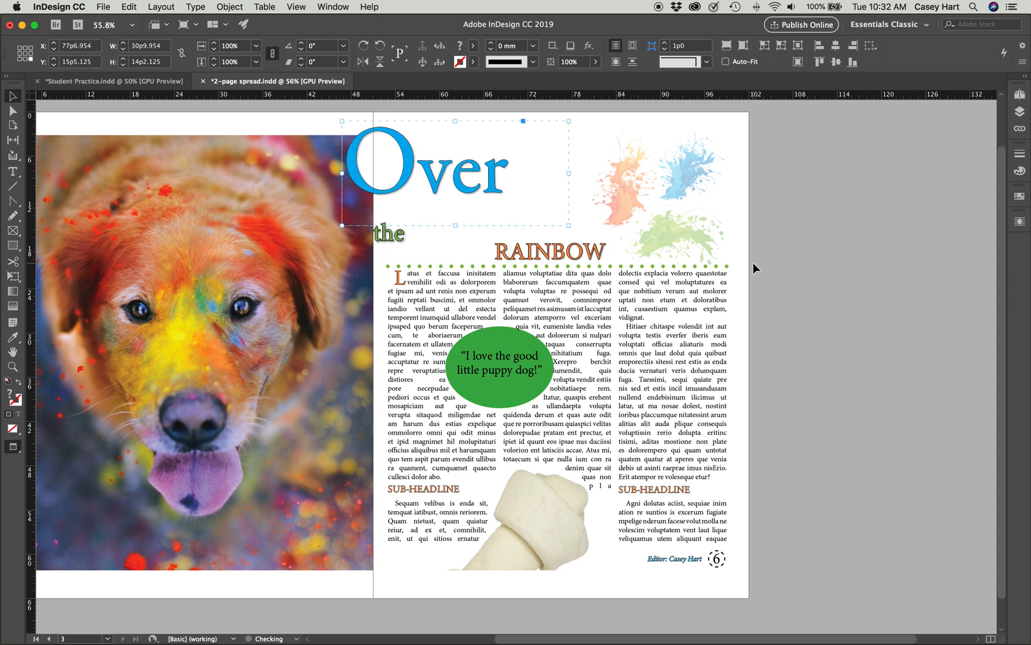
{"action": "key", "text": "super+z"}
{"action": "key", "text": "super+z"}
{"action": "key", "text": "super+z"}
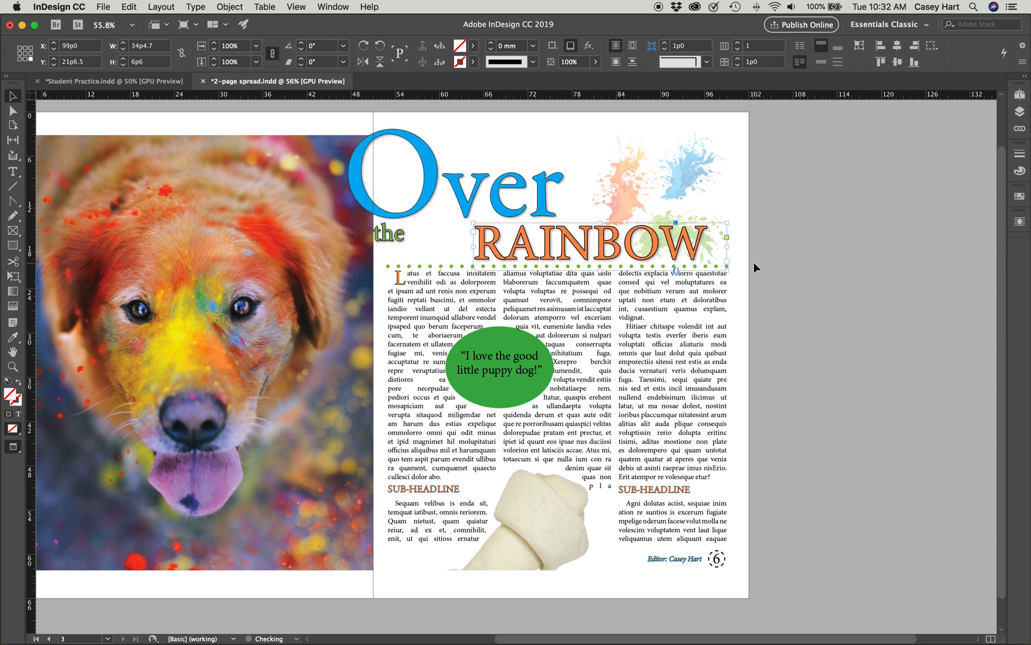
{"action": "left_click", "coordinate": [856, 355]}
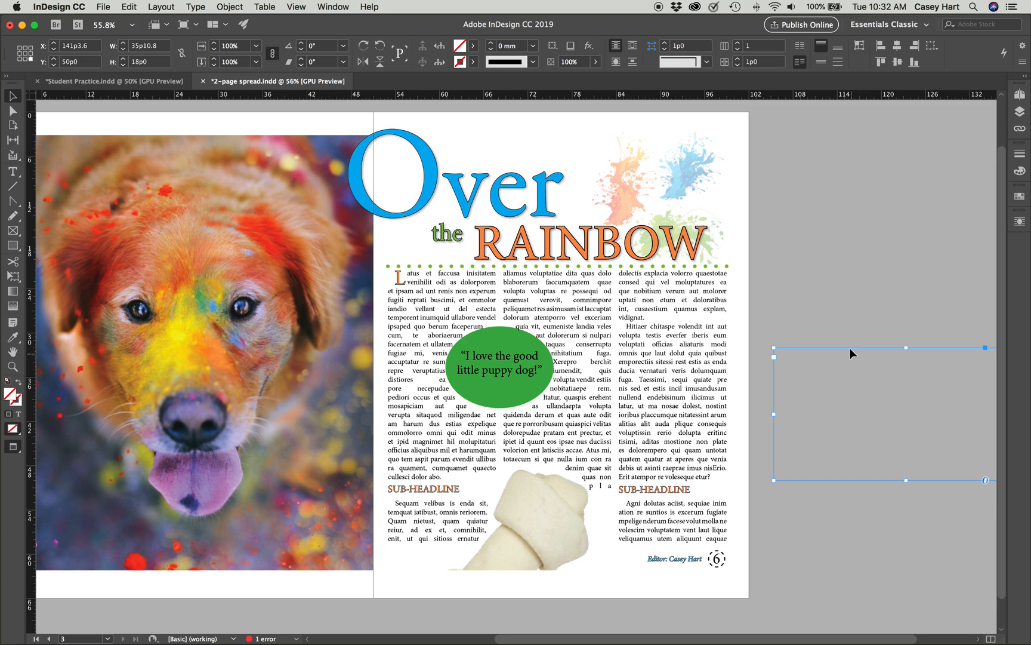
{"action": "left_click", "coordinate": [805, 322]}
{"action": "scroll", "coordinate": [728, 290], "scroll_direction": "left", "scroll_amount": 5}
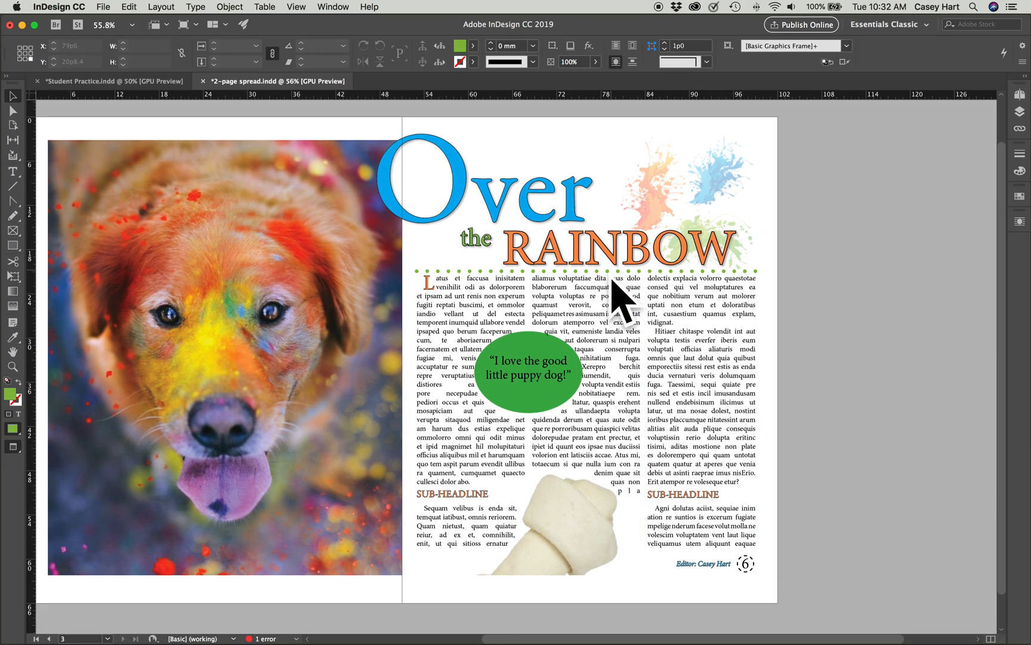
- Compare the title in 2-page spread.indd with the title pieces on the pasteboard of Student Practice.indd
{"action": "left_click", "coordinate": [128, 84]}
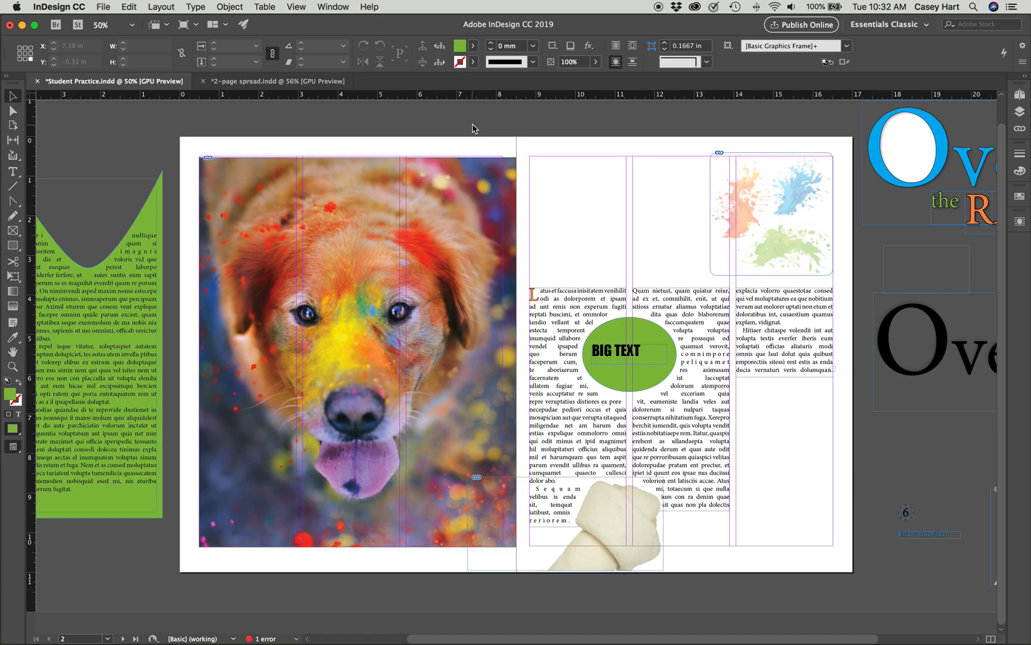
{"action": "scroll", "coordinate": [715, 261], "scroll_direction": "right", "scroll_amount": 10}
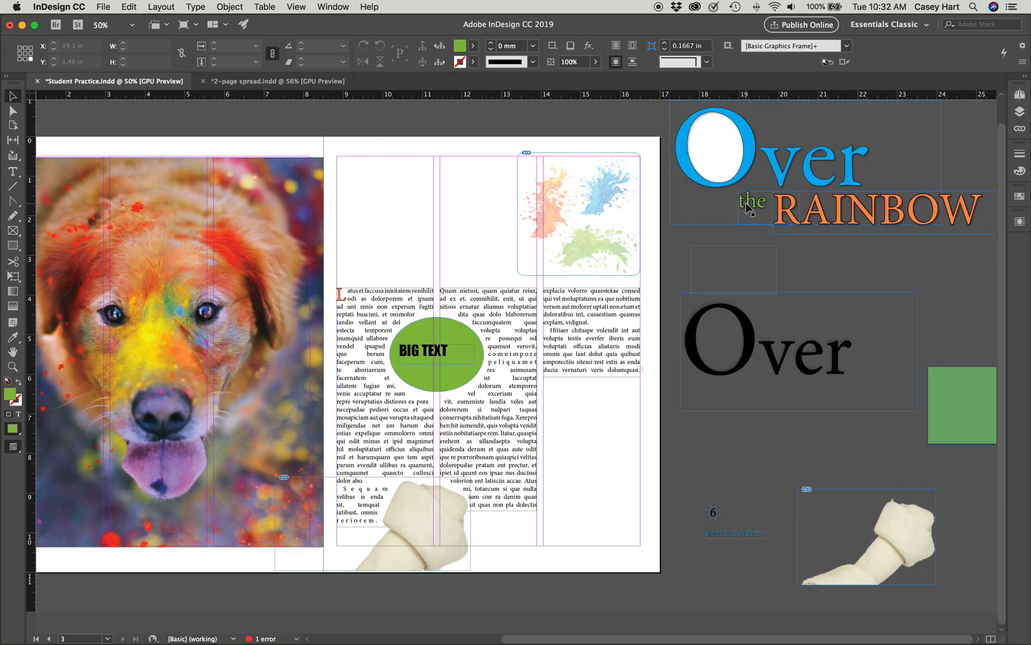
{"action": "left_click", "coordinate": [263, 81]}
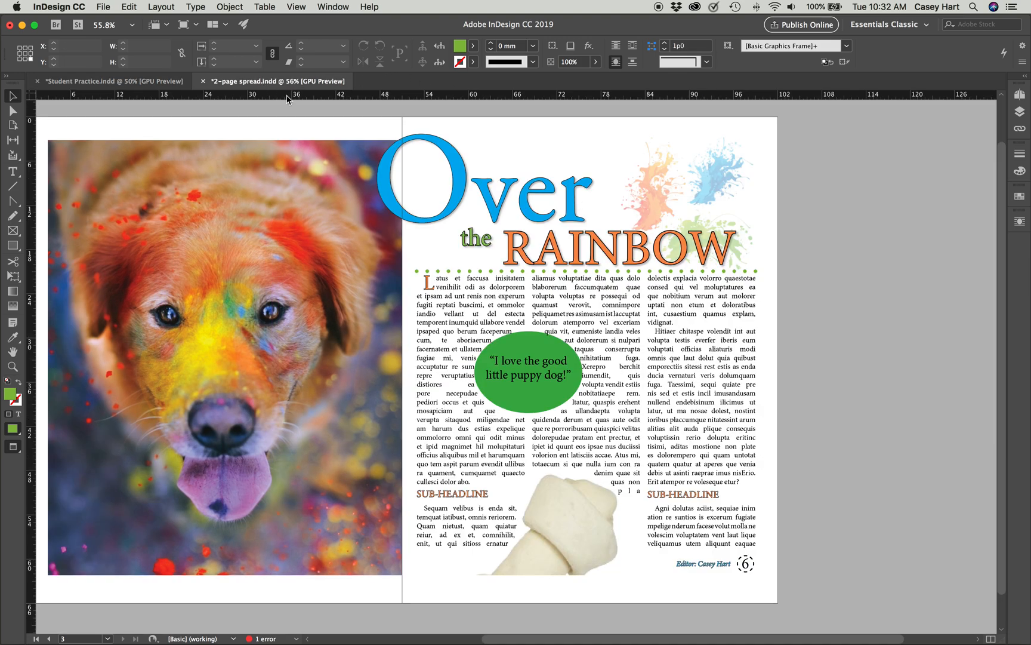
{"action": "left_click", "coordinate": [134, 82]}
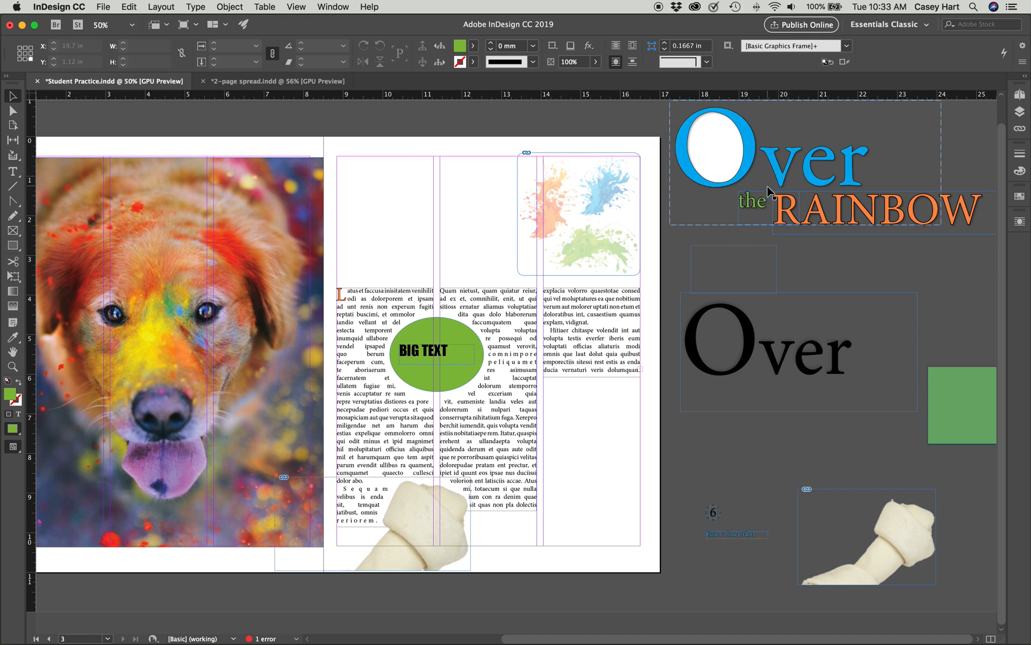
{"action": "left_click", "coordinate": [230, 83]}
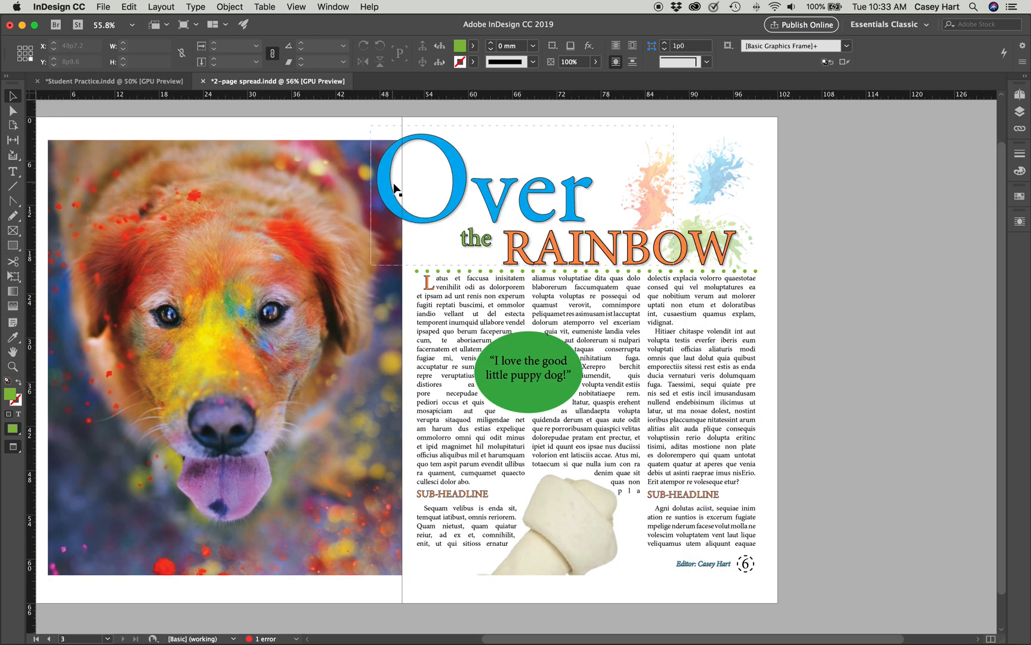
- Nudge "Over" left in 2-page spread.indd, and move the black "Over" text across the top of the gutter in Student Practice.indd
{"action": "left_click_drag", "start_coordinate": [451, 191], "coordinate": [410, 178]}
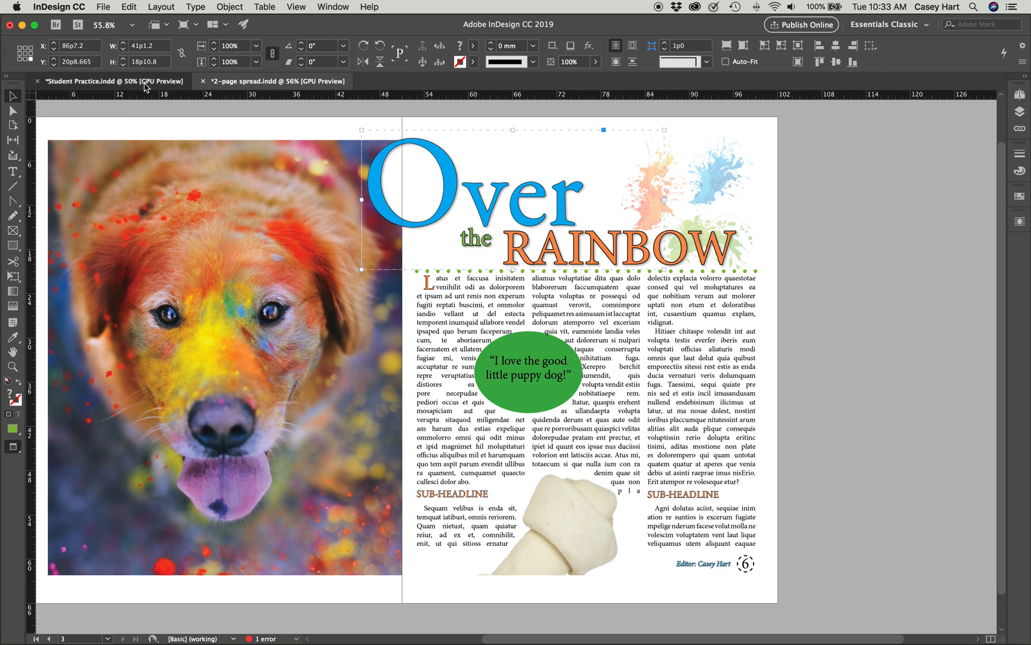
{"action": "left_click", "coordinate": [114, 80]}
{"action": "left_click_drag", "start_coordinate": [774, 355], "coordinate": [379, 222]}
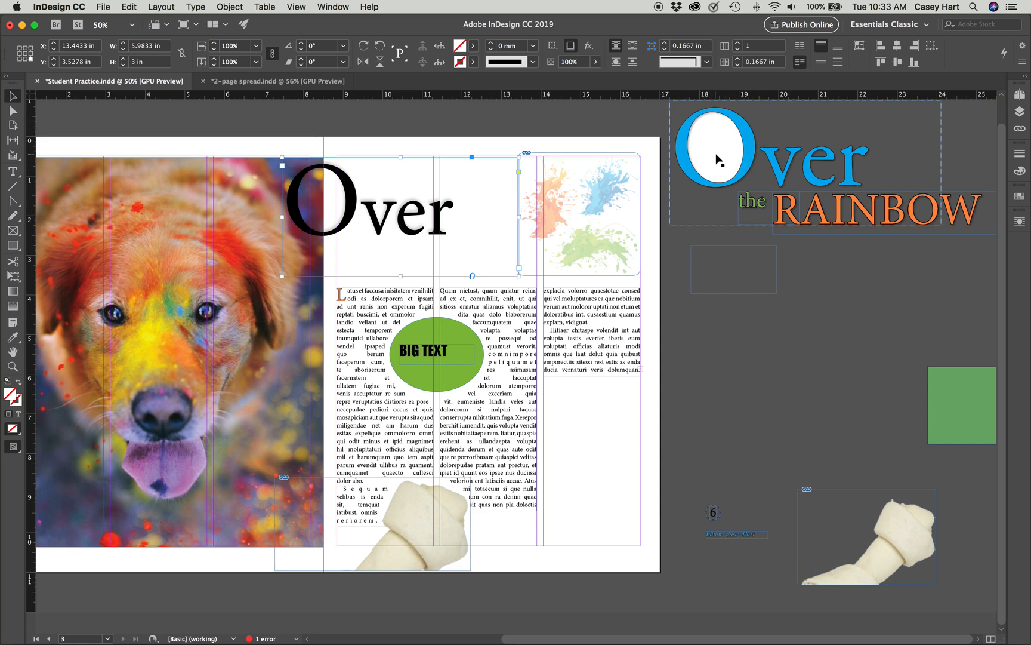
- Examine the styled "Over the RAINBOW" title on the pasteboard of Student Practice.indd at 150% zoom
{"action": "key", "text": "super+equal"}
{"action": "key", "text": "super+equal"}
{"action": "key", "text": "super+equal"}
{"action": "key", "text": "super+equal"}
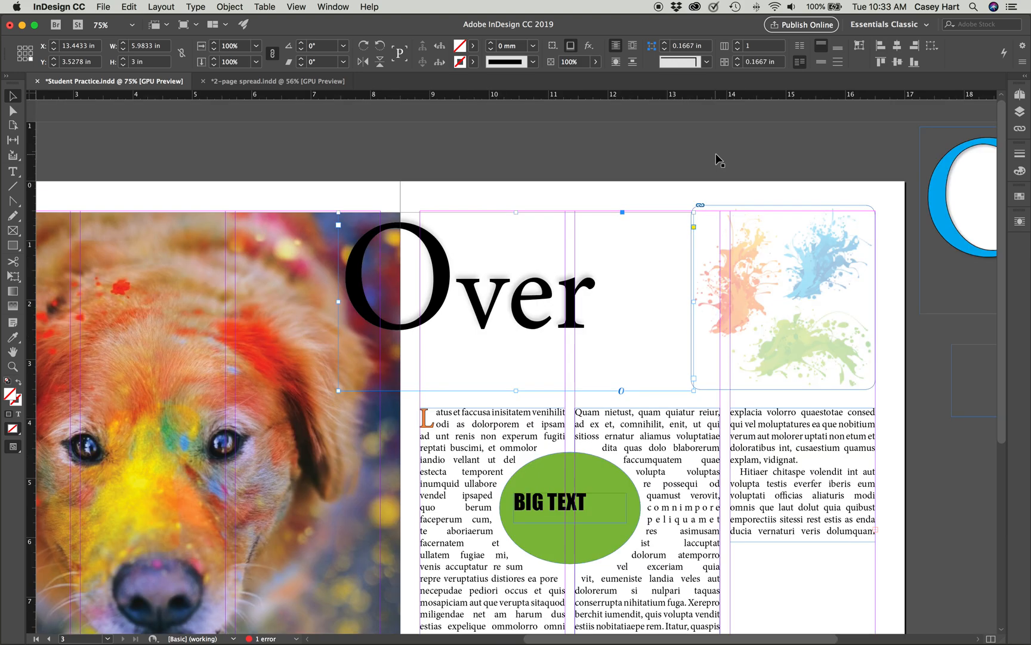
{"action": "scroll", "coordinate": [716, 155], "scroll_direction": "right", "scroll_amount": 9}
{"action": "scroll", "coordinate": [715, 154], "scroll_direction": "right", "scroll_amount": 12}
{"action": "scroll", "coordinate": [715, 154], "scroll_direction": "down", "scroll_amount": 5}
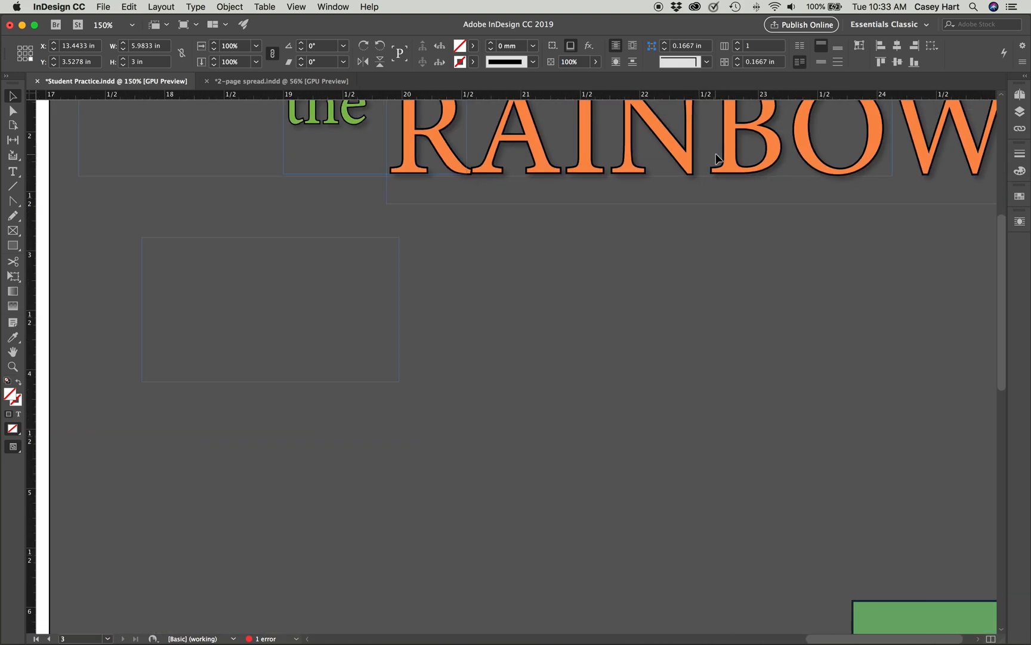
{"action": "scroll", "coordinate": [716, 154], "scroll_direction": "up", "scroll_amount": 4}
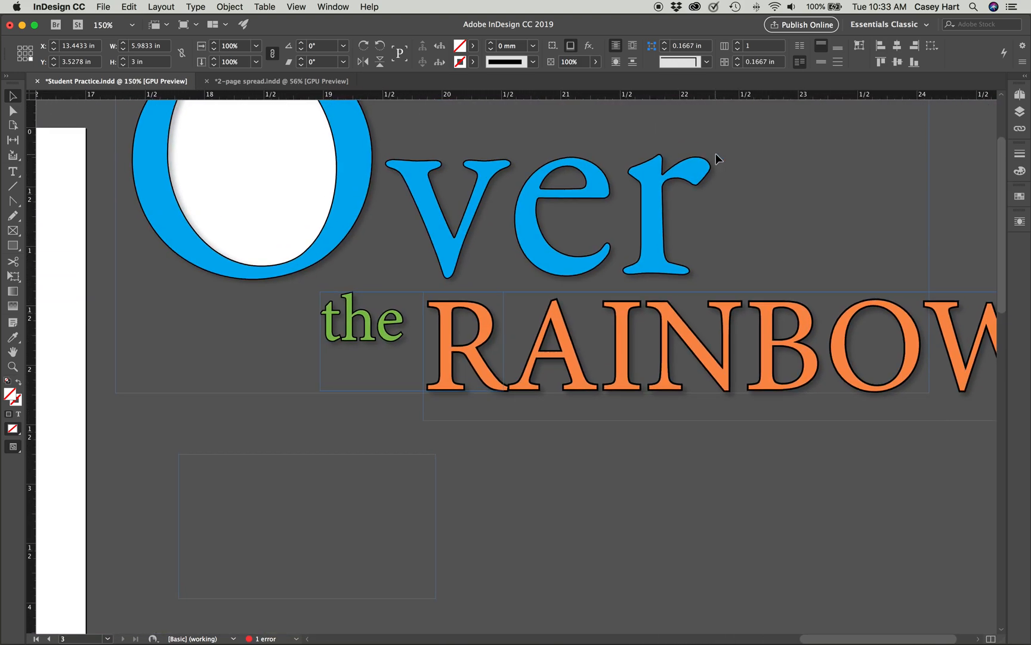
- Examine the finished "Over the RAINBOW" title and its splatter background in 2-page spread.indd up close, leaving nothing selected
{"action": "scroll", "coordinate": [433, 169], "scroll_direction": "up", "scroll_amount": 4}
{"action": "scroll", "coordinate": [433, 169], "scroll_direction": "left", "scroll_amount": 1}
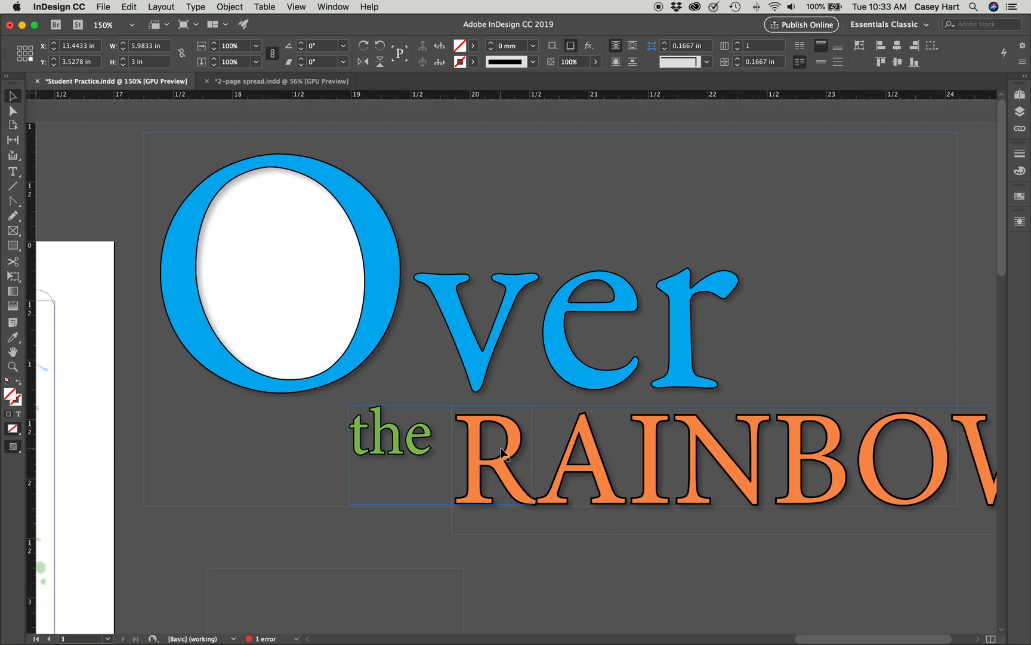
{"action": "left_click", "coordinate": [262, 82]}
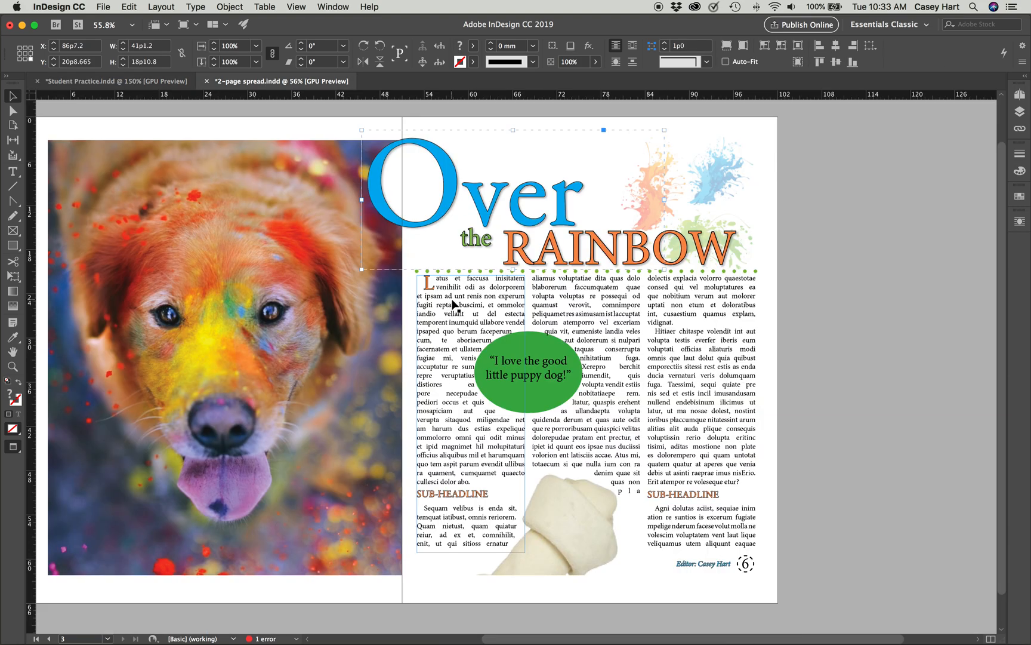
{"action": "key", "text": "super+equal"}
{"action": "key", "text": "super+equal"}
{"action": "key", "text": "super+equal"}
{"action": "key", "text": "super+equal"}
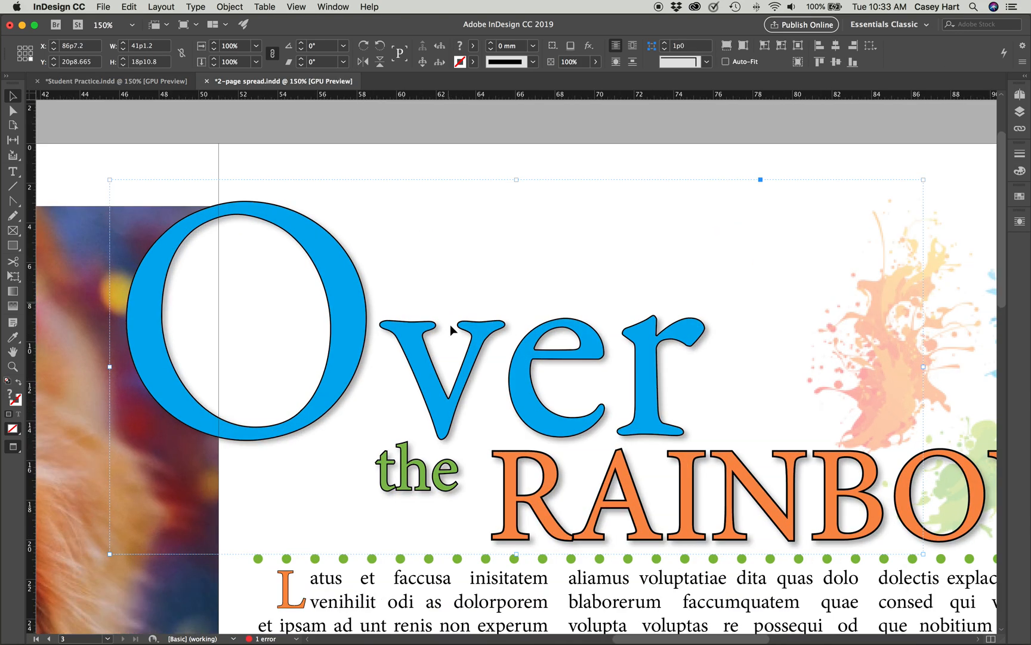
{"action": "scroll", "coordinate": [506, 363], "scroll_direction": "down", "scroll_amount": 10}
{"action": "scroll", "coordinate": [507, 363], "scroll_direction": "right", "scroll_amount": 10}
{"action": "scroll", "coordinate": [507, 365], "scroll_direction": "down", "scroll_amount": 1}
{"action": "scroll", "coordinate": [555, 334], "scroll_direction": "up", "scroll_amount": 6}
{"action": "scroll", "coordinate": [555, 335], "scroll_direction": "right", "scroll_amount": 2}
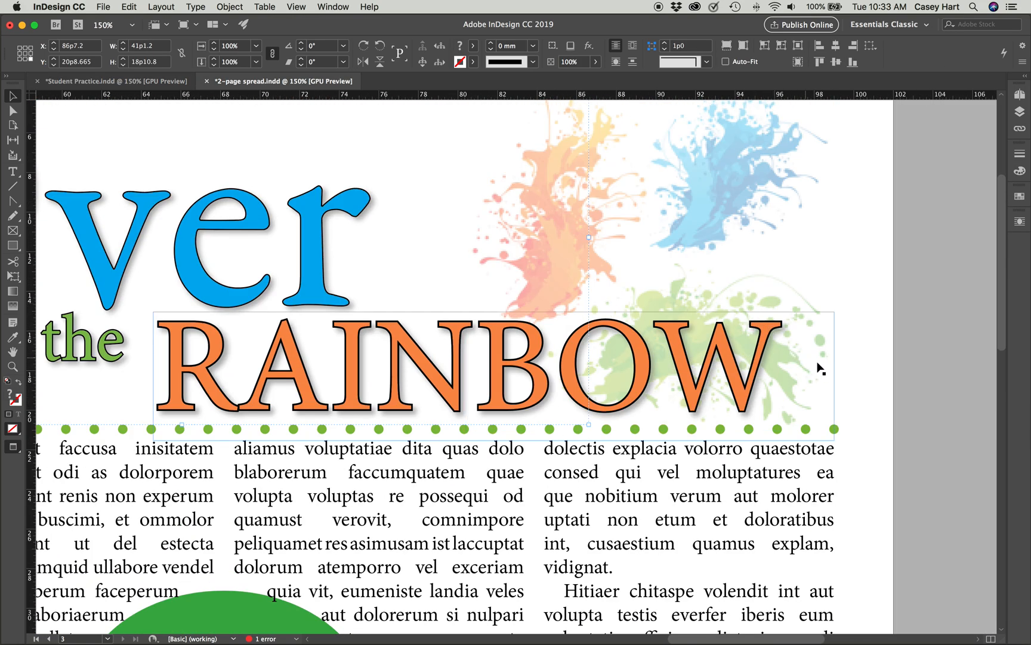
{"action": "left_click", "coordinate": [865, 392]}
{"action": "scroll", "coordinate": [288, 302], "scroll_direction": "left", "scroll_amount": 10}
{"action": "scroll", "coordinate": [288, 302], "scroll_direction": "up", "scroll_amount": 1}
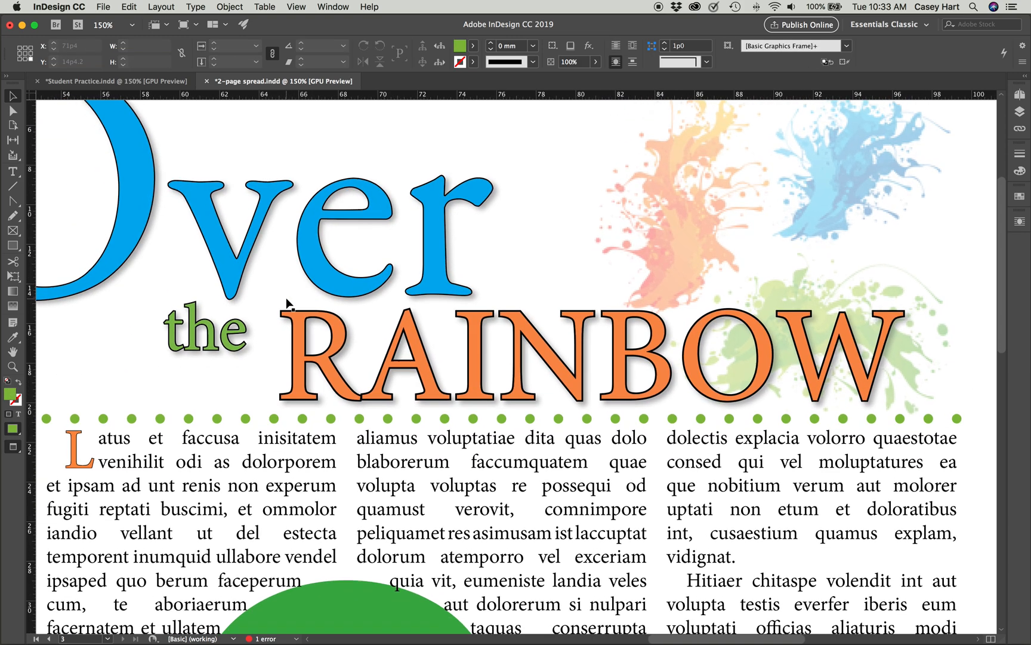
{"action": "scroll", "coordinate": [287, 304], "scroll_direction": "up", "scroll_amount": 3}
{"action": "scroll", "coordinate": [287, 304], "scroll_direction": "right", "scroll_amount": 6}
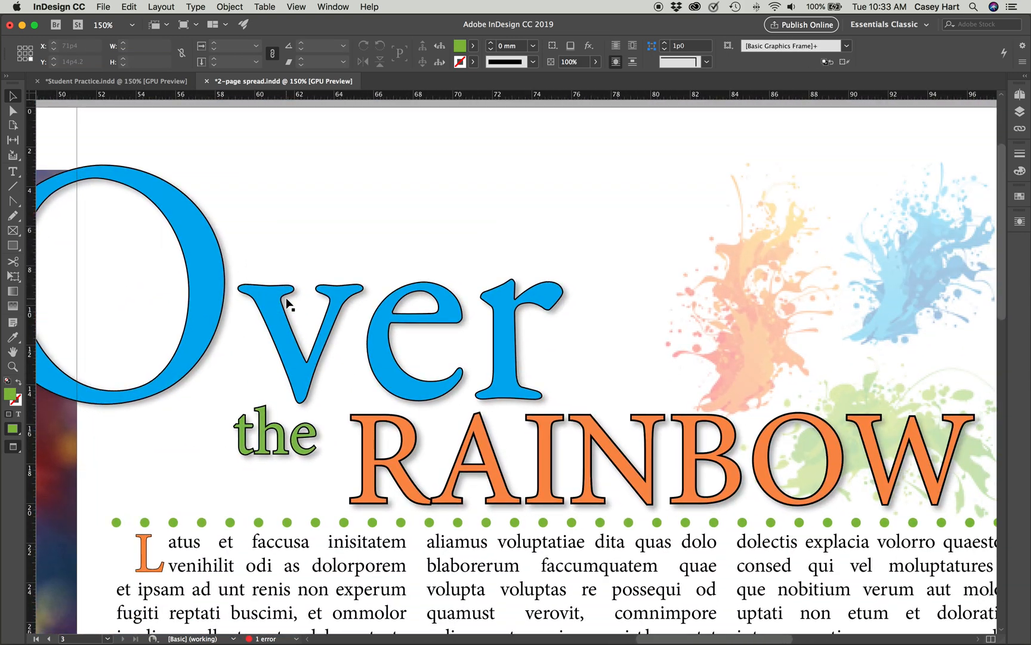
{"action": "key", "text": "super+minus"}
{"action": "key", "text": "super+minus"}
{"action": "key", "text": "super+minus"}
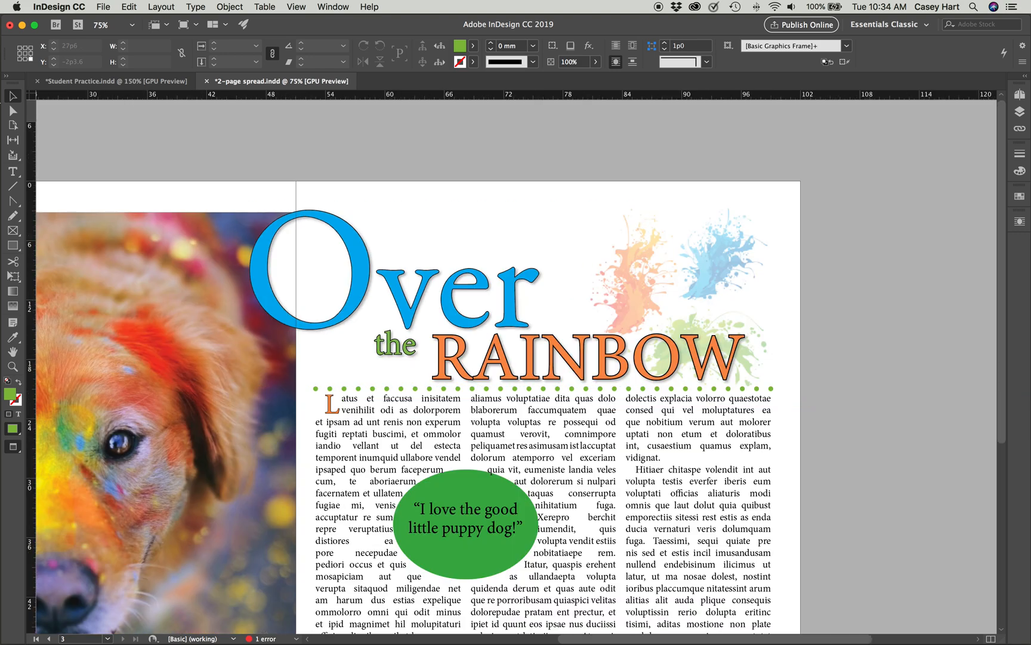
- Move the black "Over" text in Student Practice.indd onto the pasteboard below the styled title, and delete the empty frame there
{"action": "left_click", "coordinate": [89, 80]}
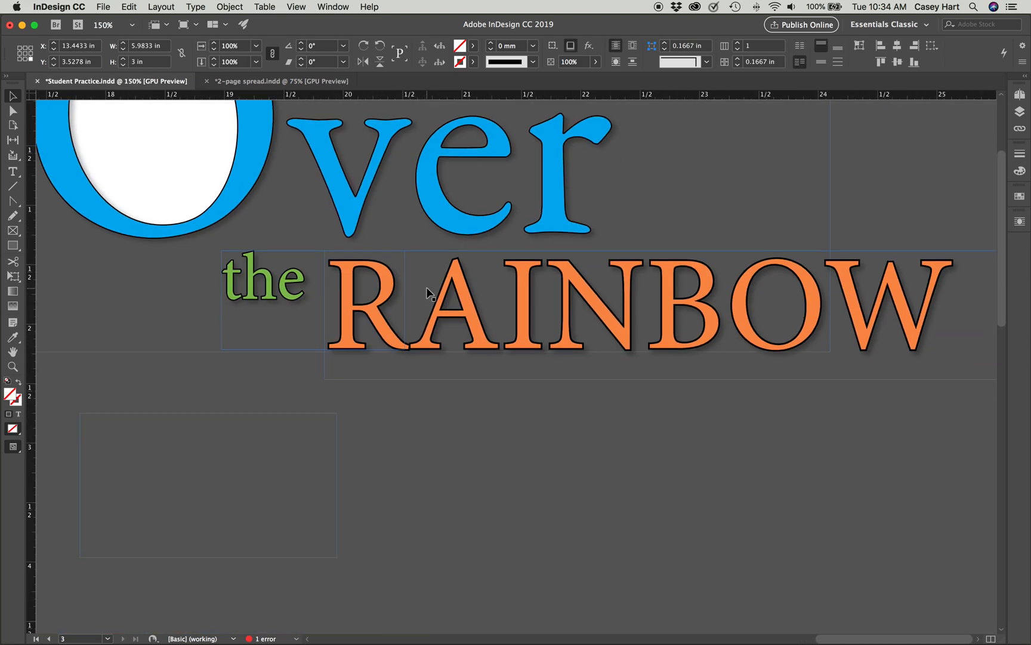
{"action": "key", "text": "super+minus"}
{"action": "key", "text": "super+minus"}
{"action": "key", "text": "super+minus"}
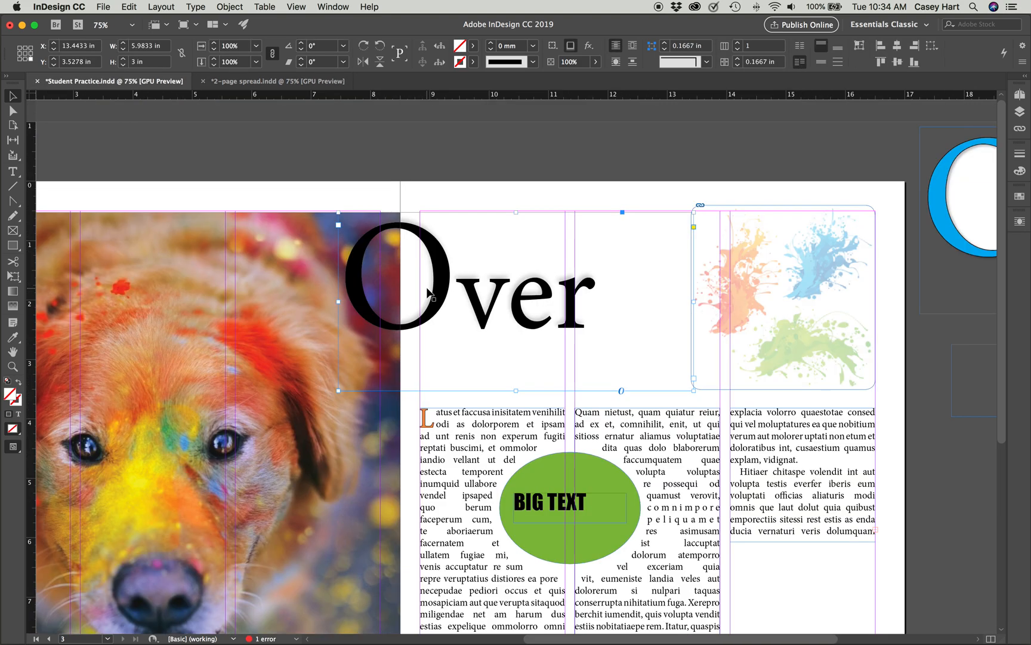
{"action": "scroll", "coordinate": [426, 287], "scroll_direction": "right", "scroll_amount": 1}
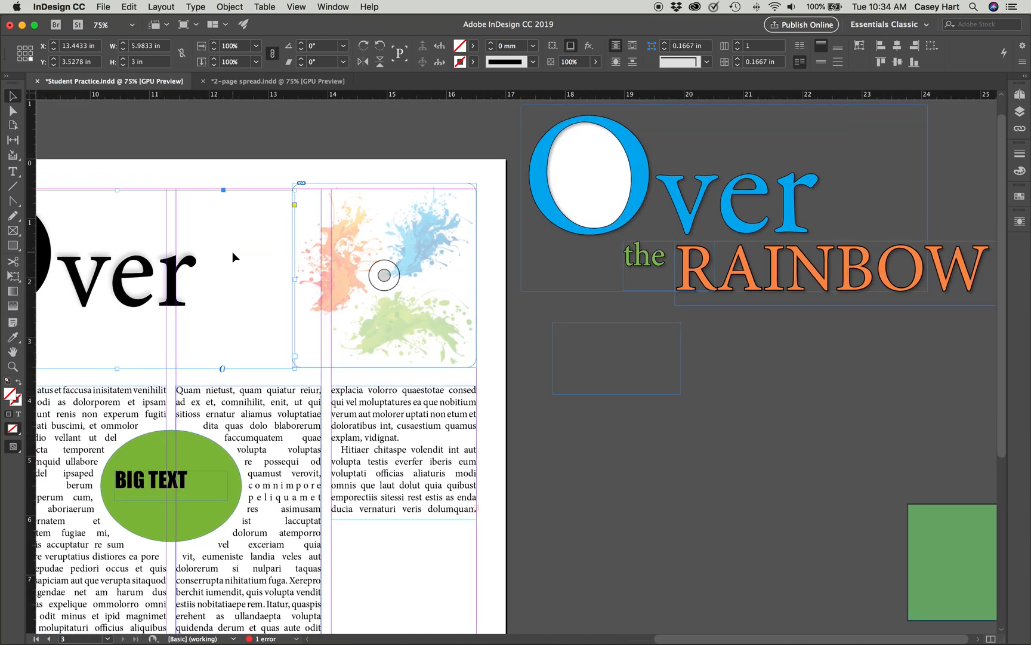
{"action": "left_click_drag", "start_coordinate": [209, 295], "coordinate": [673, 398]}
{"action": "left_click", "coordinate": [639, 322]}
{"action": "key", "text": "Delete"}
{"action": "left_click_drag", "start_coordinate": [596, 464], "coordinate": [666, 432]}
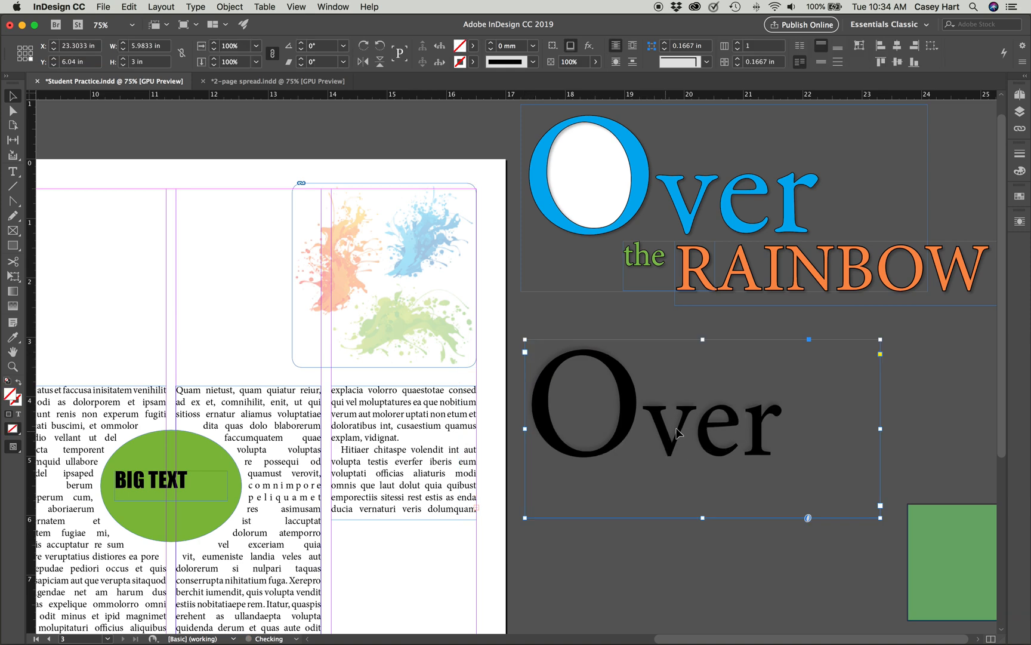
{"action": "scroll", "coordinate": [735, 444], "scroll_direction": "right", "scroll_amount": 2}
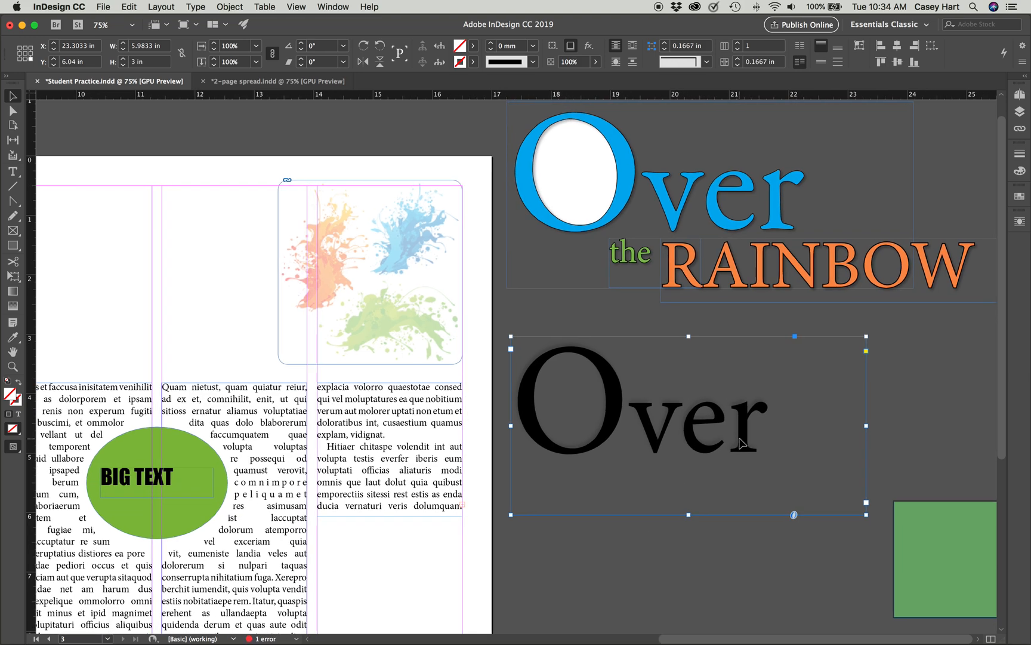
- Delete the green rectangle and the spare bone image from the pasteboard
{"action": "scroll", "coordinate": [797, 473], "scroll_direction": "down", "scroll_amount": 8}
{"action": "scroll", "coordinate": [890, 356], "scroll_direction": "up", "scroll_amount": 3}
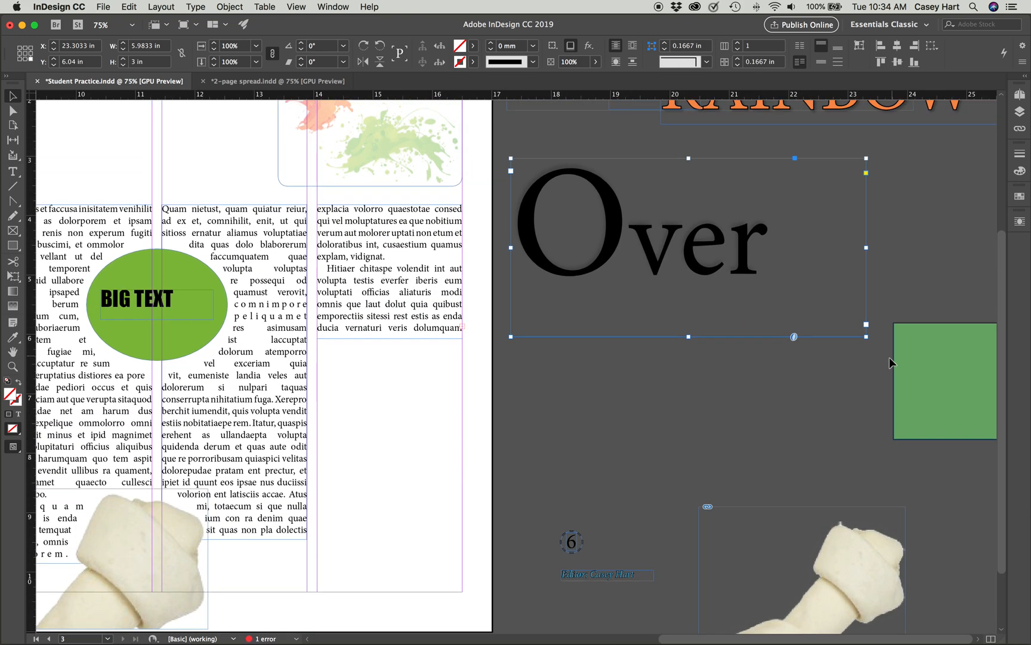
{"action": "left_click", "coordinate": [910, 376]}
{"action": "key", "text": "Delete"}
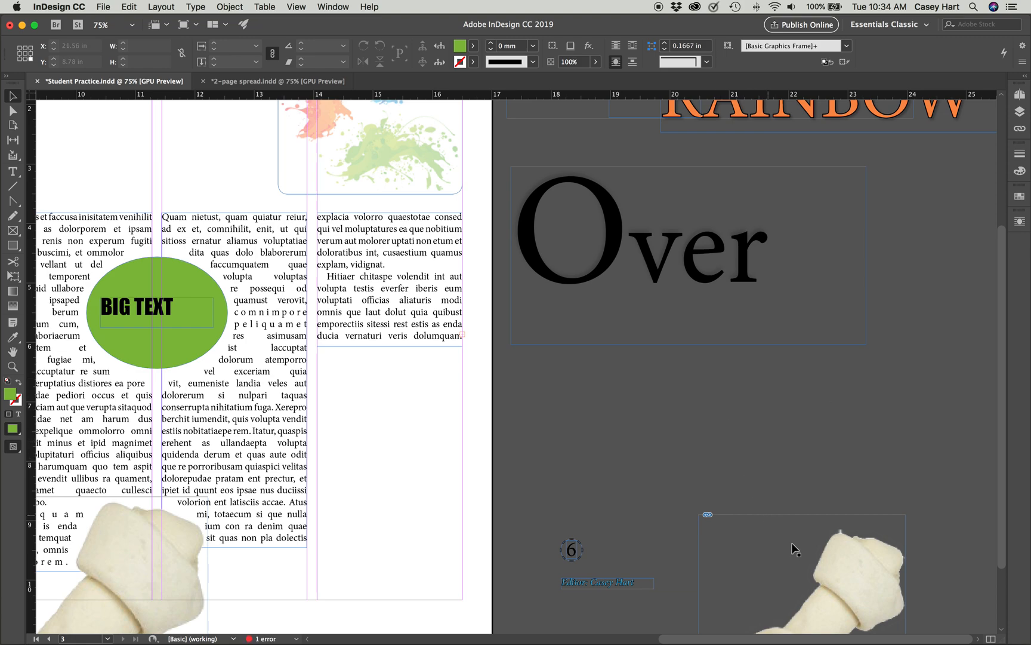
{"action": "left_click", "coordinate": [879, 543]}
{"action": "key", "text": "Delete"}
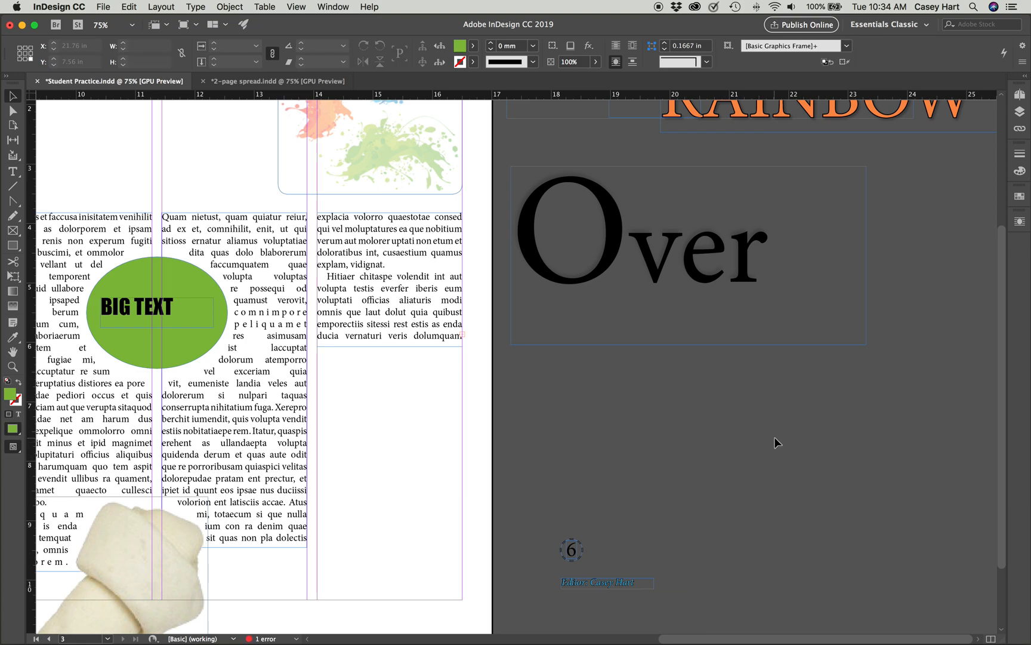
{"action": "scroll", "coordinate": [779, 438], "scroll_direction": "up", "scroll_amount": 8}
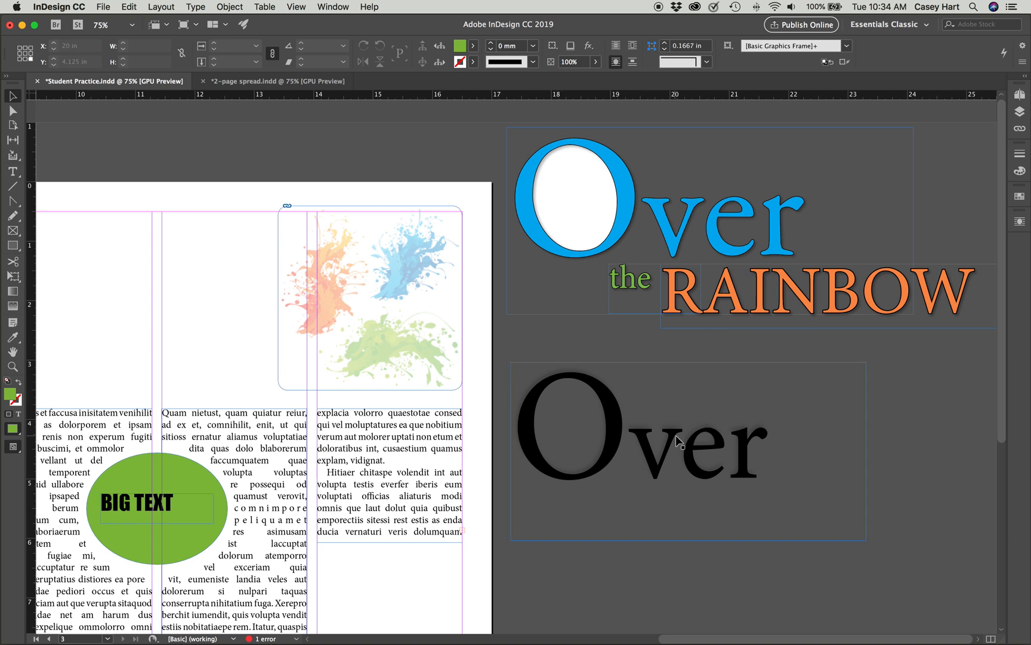
- Select the whole black "Over" text and look through the available fill swatches
{"action": "double_click", "coordinate": [667, 450]}
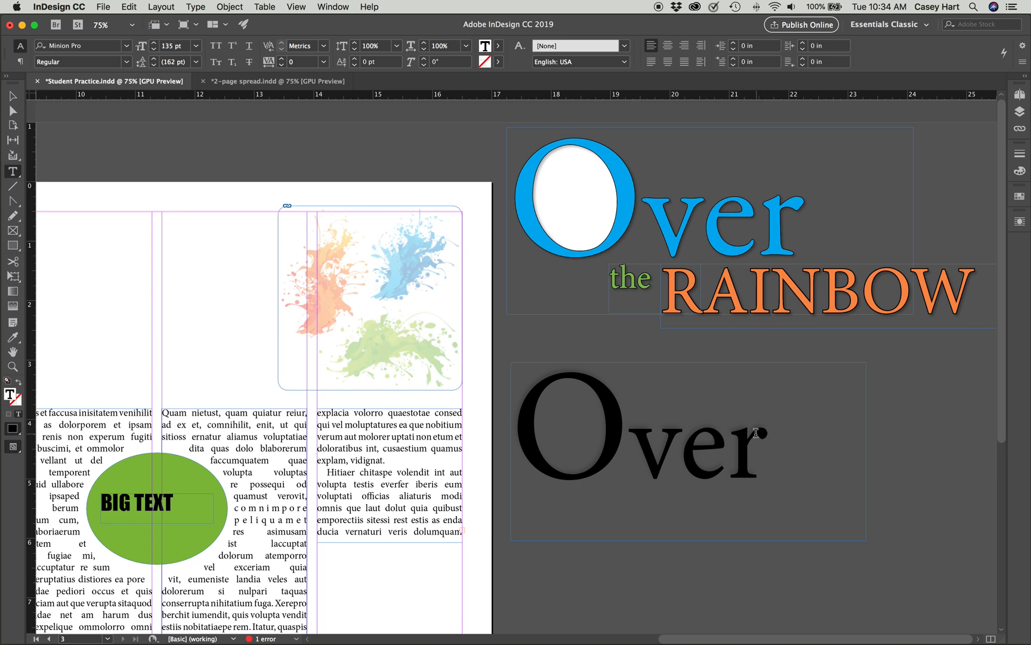
{"action": "left_click_drag", "start_coordinate": [761, 433], "coordinate": [551, 430]}
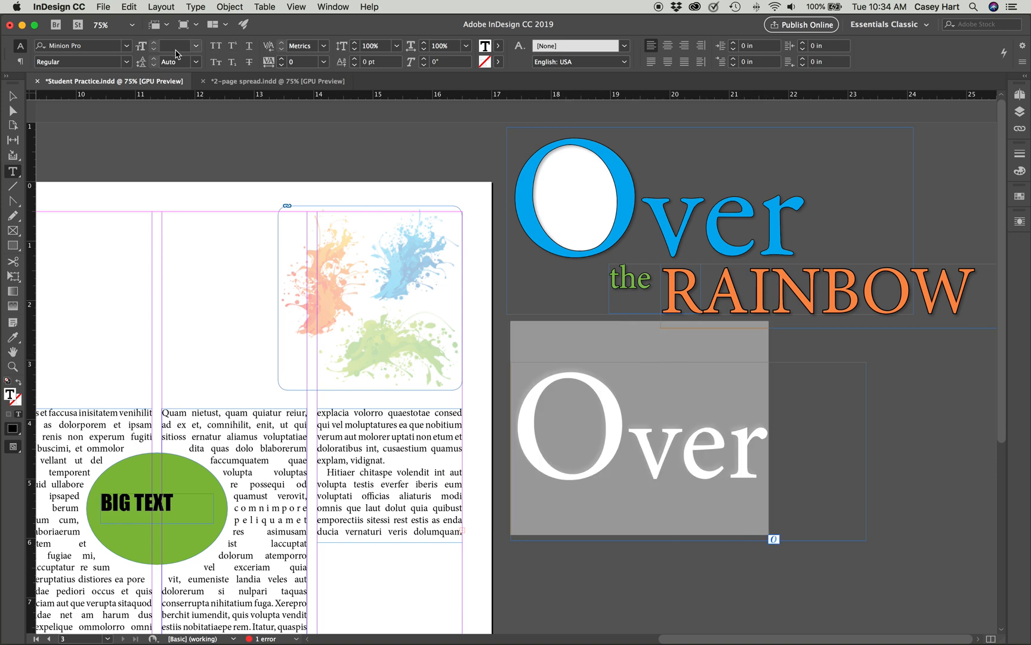
{"action": "left_click", "coordinate": [766, 434]}
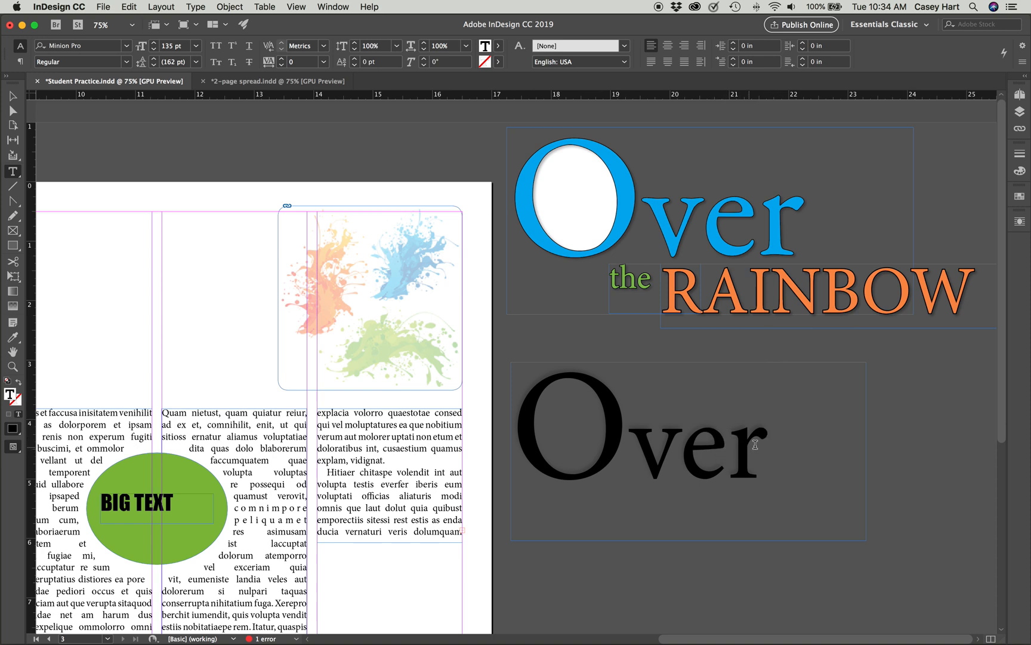
{"action": "left_click_drag", "start_coordinate": [768, 439], "coordinate": [567, 444]}
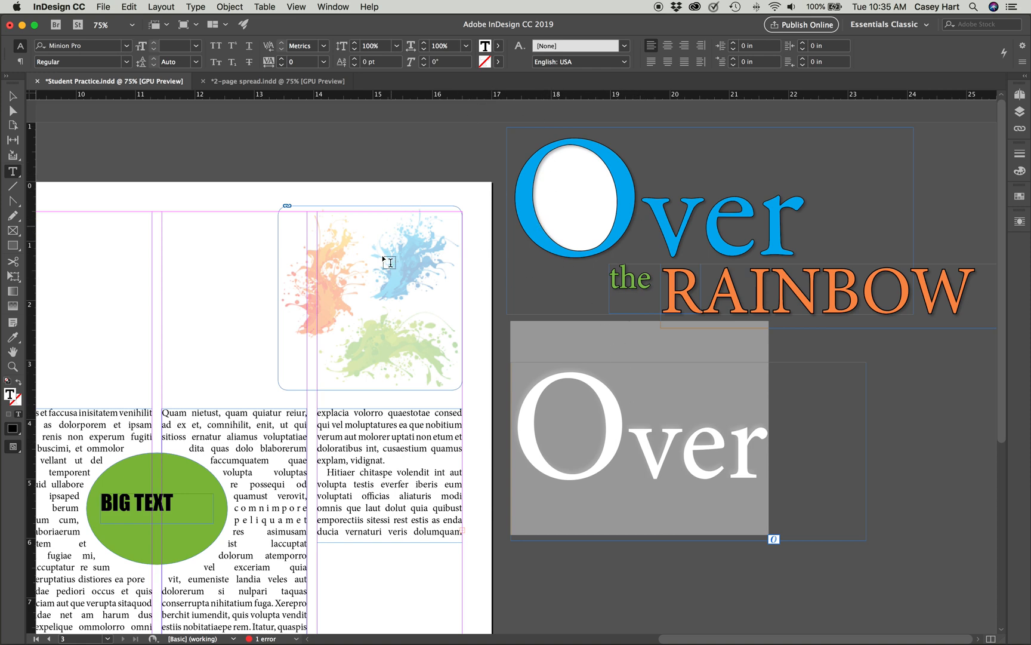
{"action": "left_click", "coordinate": [498, 46]}
{"action": "scroll", "coordinate": [431, 129], "scroll_direction": "down", "scroll_amount": 3}
{"action": "scroll", "coordinate": [432, 136], "scroll_direction": "up", "scroll_amount": 3}
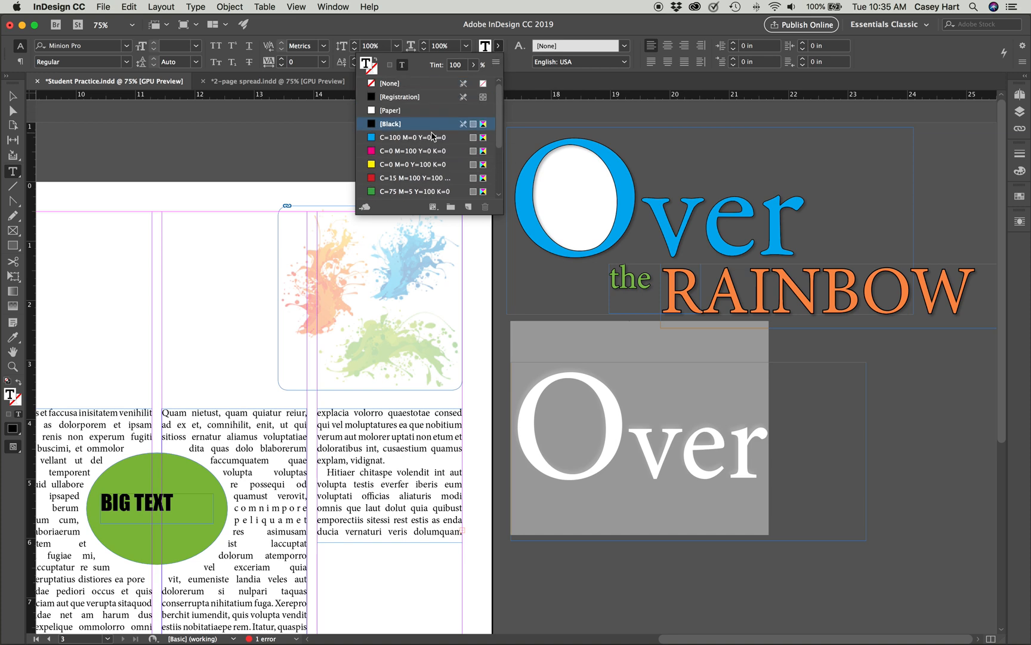
{"action": "scroll", "coordinate": [432, 140], "scroll_direction": "down", "scroll_amount": 3}
{"action": "scroll", "coordinate": [432, 139], "scroll_direction": "up", "scroll_amount": 3}
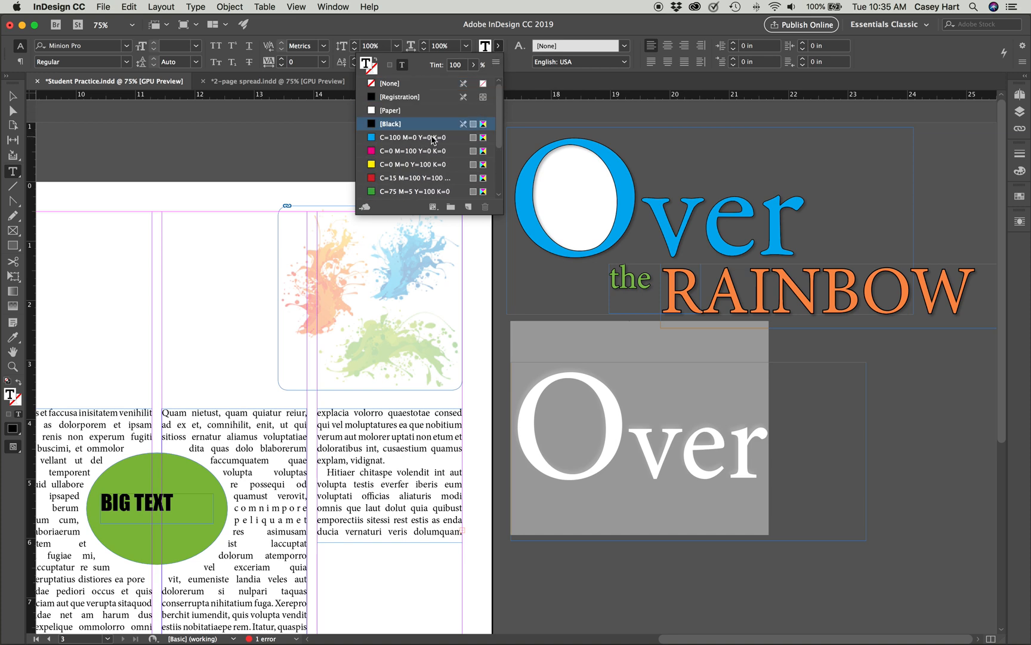
- Try to sample a fill colour for the "Over" text from the faded splatter image with the Color Picker's eyedropper
{"action": "left_click", "coordinate": [485, 48]}
{"action": "double_click", "coordinate": [484, 49]}
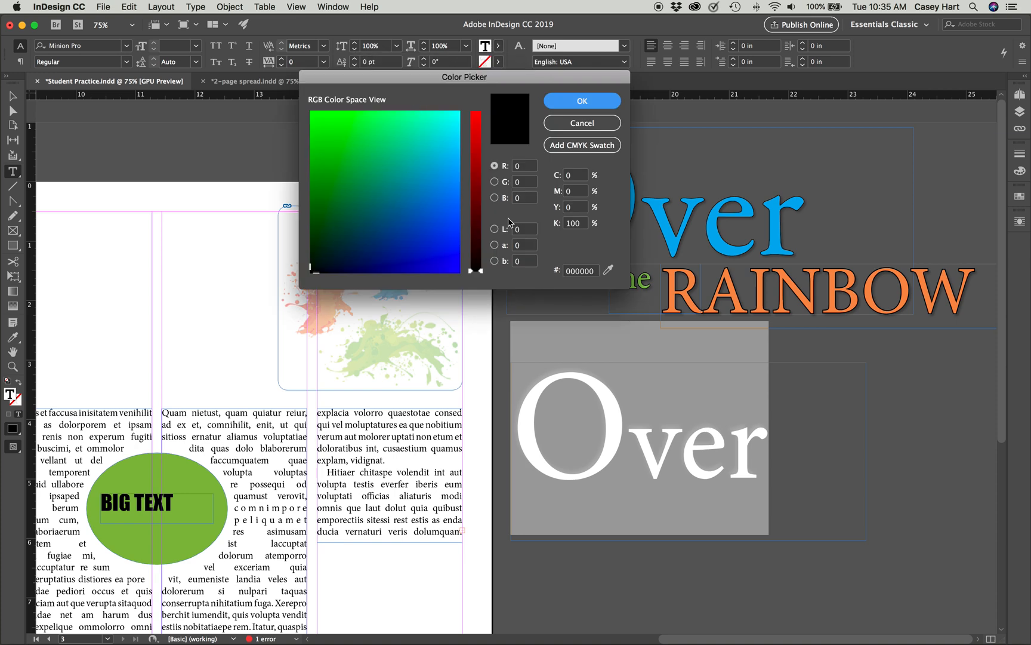
{"action": "left_click_drag", "start_coordinate": [471, 81], "coordinate": [620, 34]}
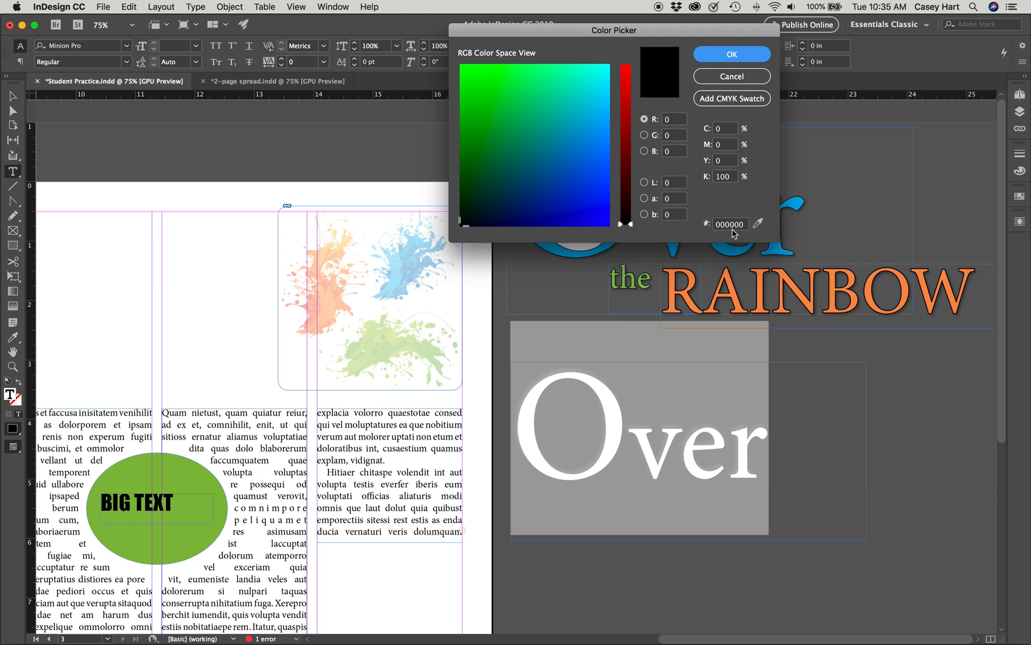
{"action": "left_click_drag", "start_coordinate": [658, 33], "coordinate": [678, 24]}
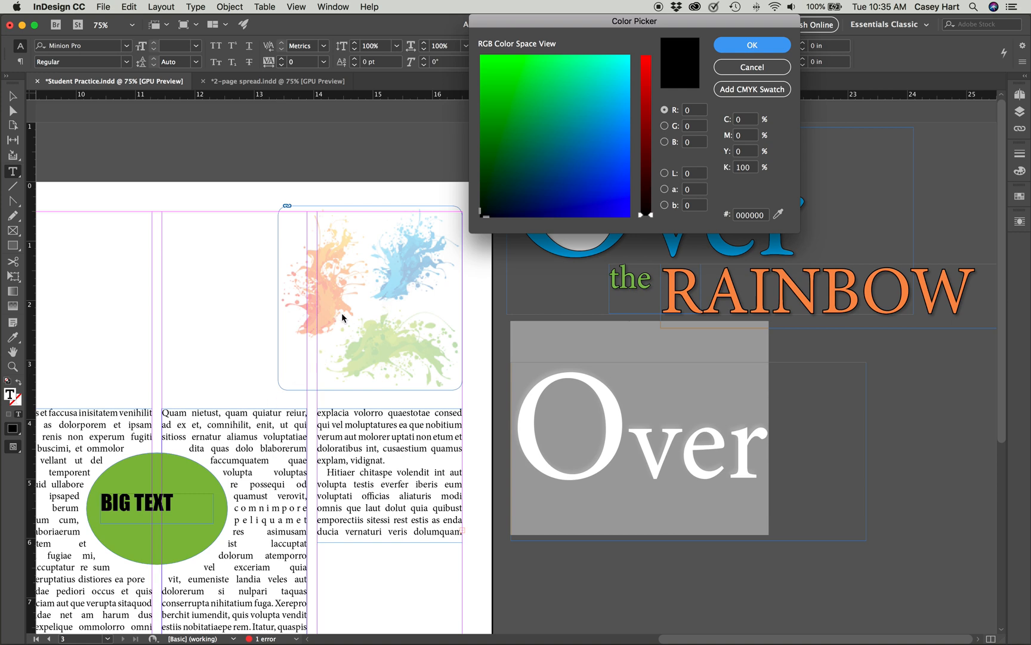
{"action": "left_click", "coordinate": [779, 214]}
{"action": "left_click", "coordinate": [337, 296]}
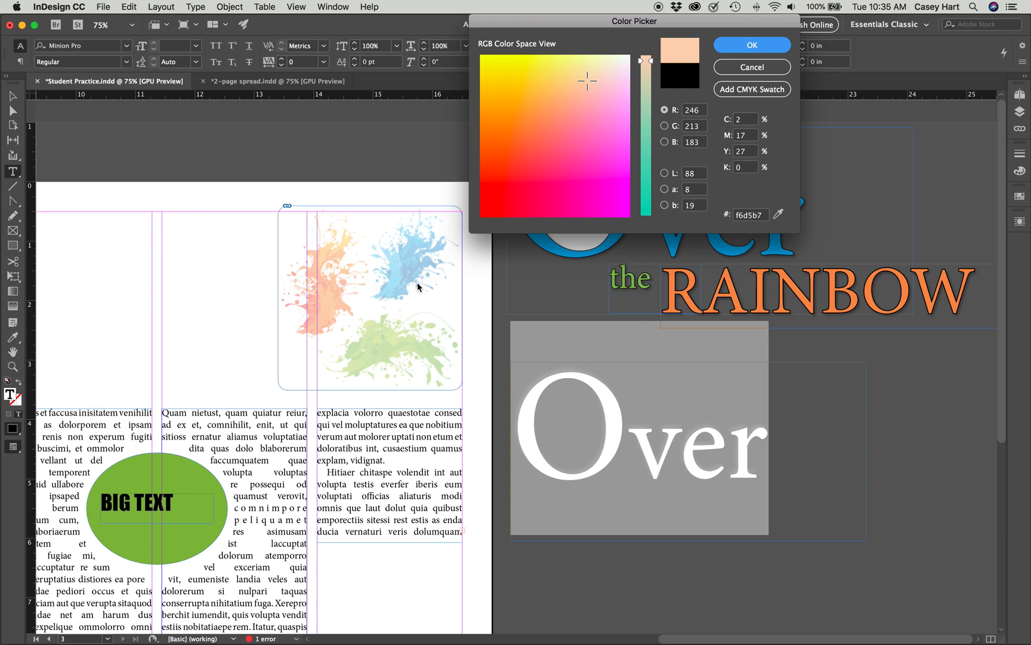
{"action": "left_click", "coordinate": [778, 213]}
{"action": "left_click", "coordinate": [312, 271]}
{"action": "left_click_drag", "start_coordinate": [312, 270], "coordinate": [476, 271]}
{"action": "left_click", "coordinate": [766, 72]}
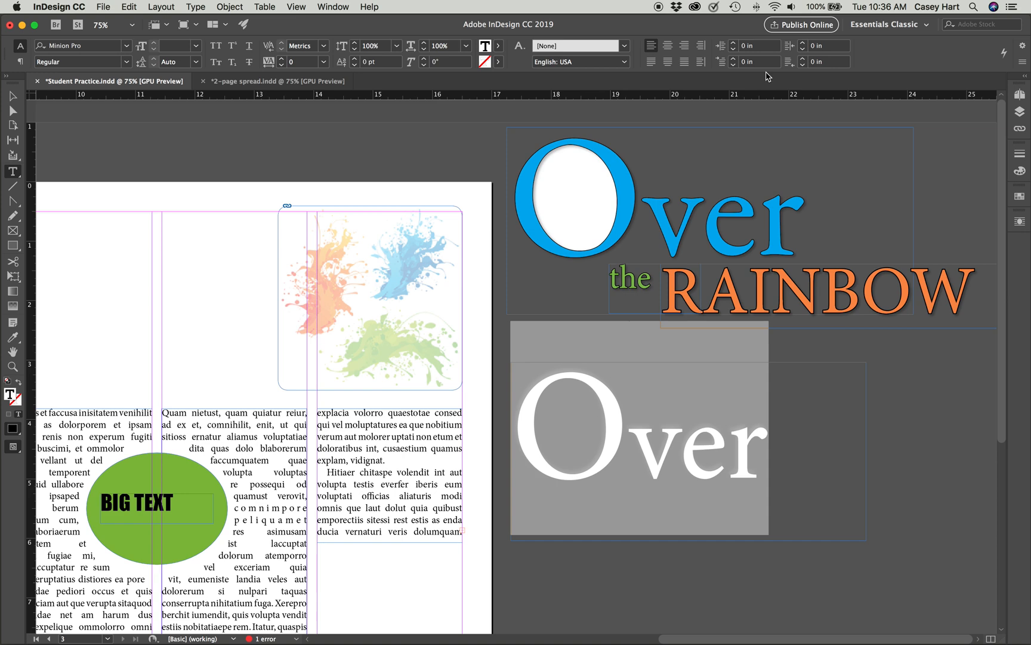
- Set the splatter image's opacity to 100%
{"action": "key", "text": "Escape"}
{"action": "left_click", "coordinate": [408, 337]}
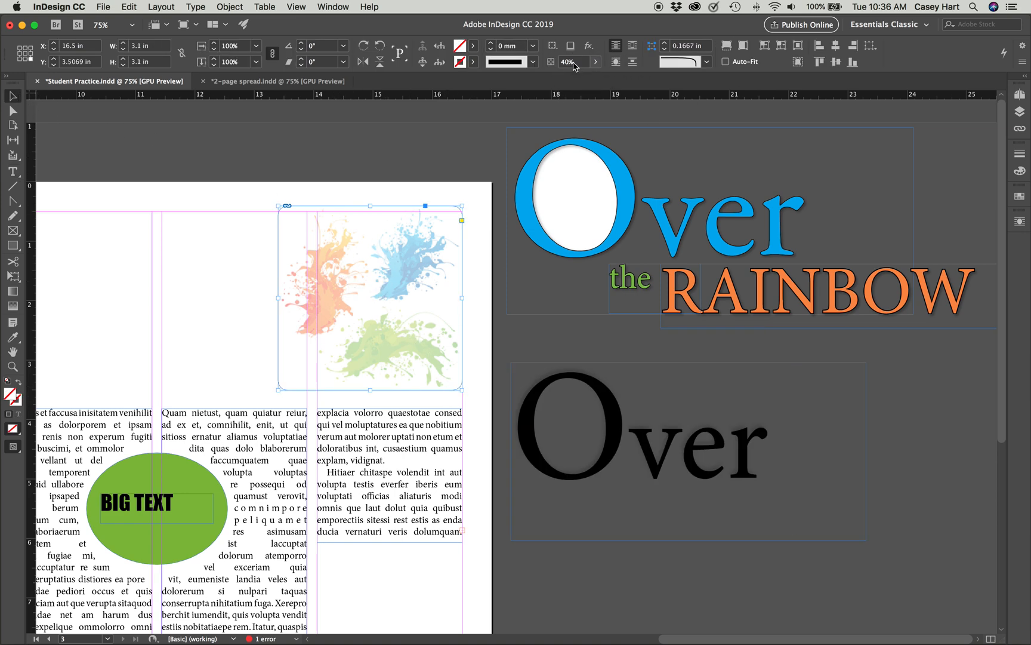
{"action": "left_click", "coordinate": [595, 62]}
{"action": "left_click_drag", "start_coordinate": [565, 78], "coordinate": [649, 95]}
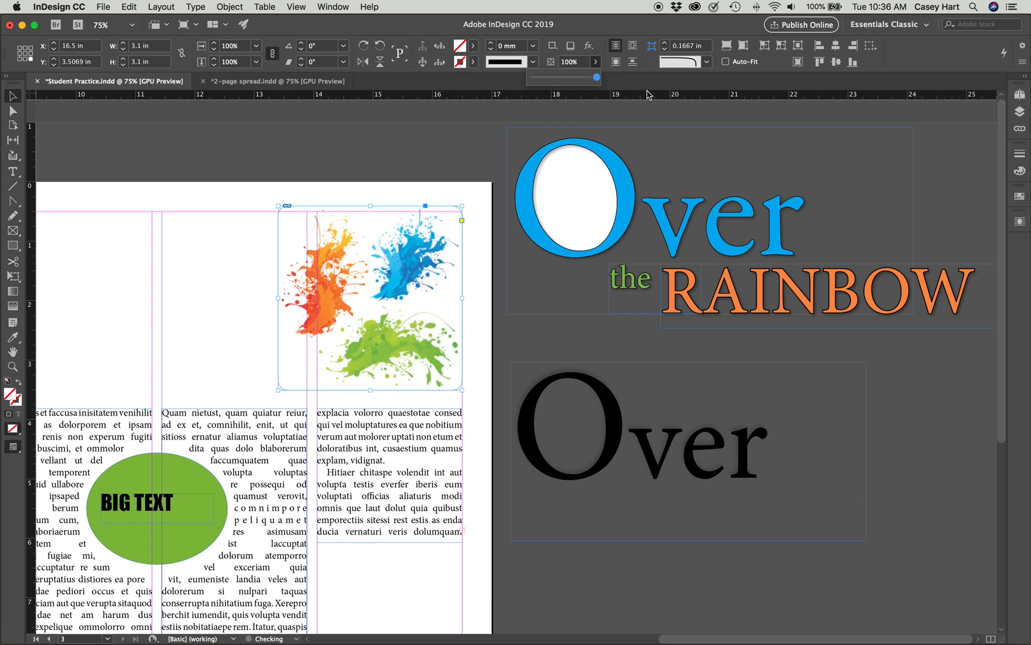
{"action": "left_click", "coordinate": [605, 50]}
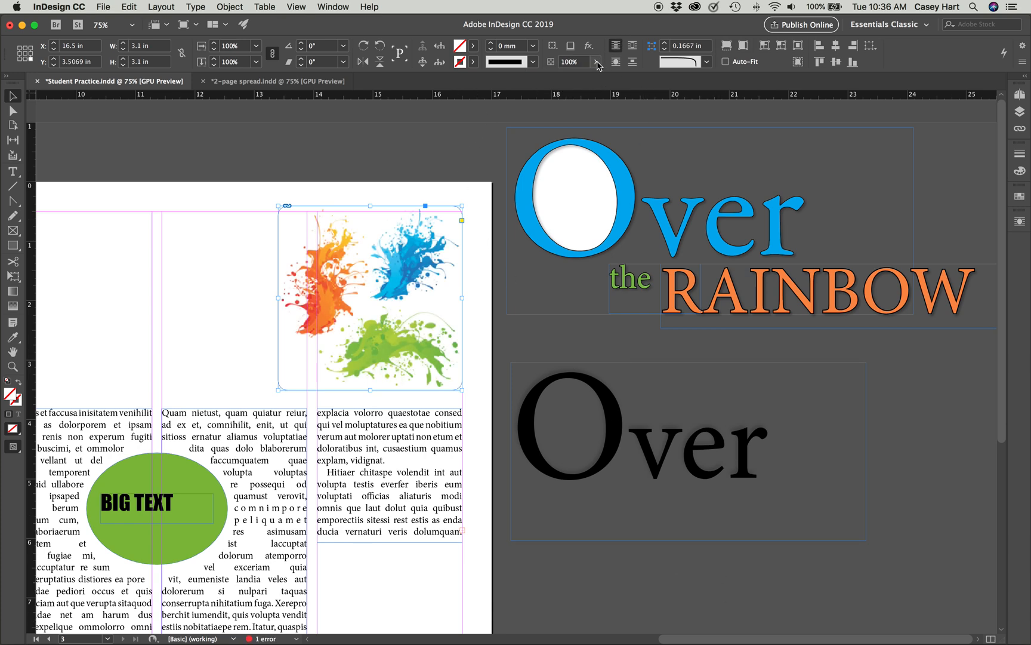
- Fill the whole black "Over" text with blue 55bdea sampled from the blue paint splatter, and keep the word selected
{"action": "double_click", "coordinate": [679, 434]}
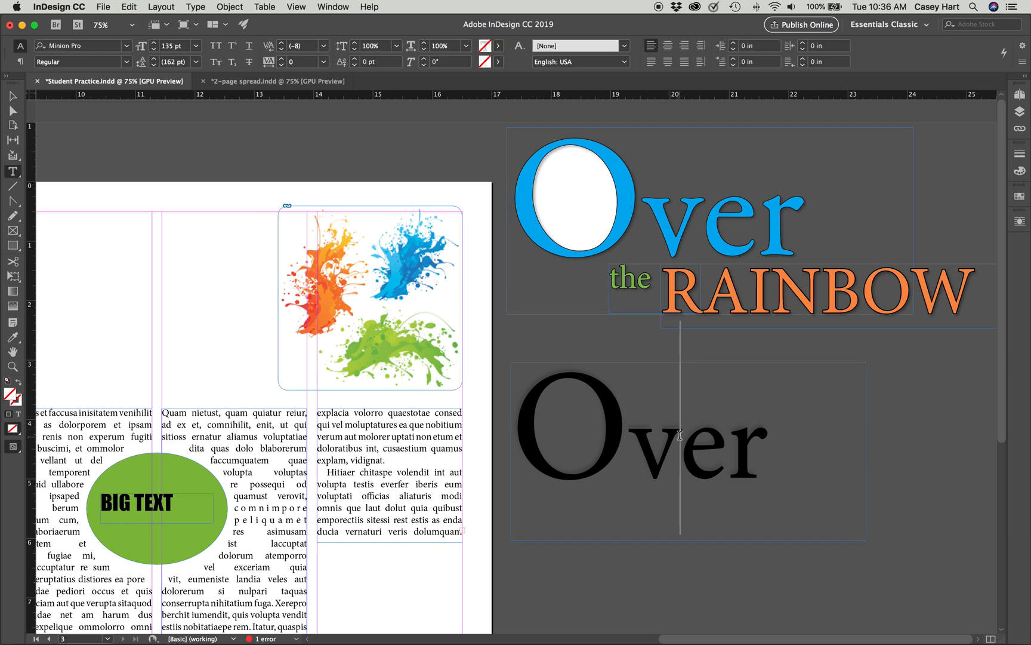
{"action": "key", "text": "super+a"}
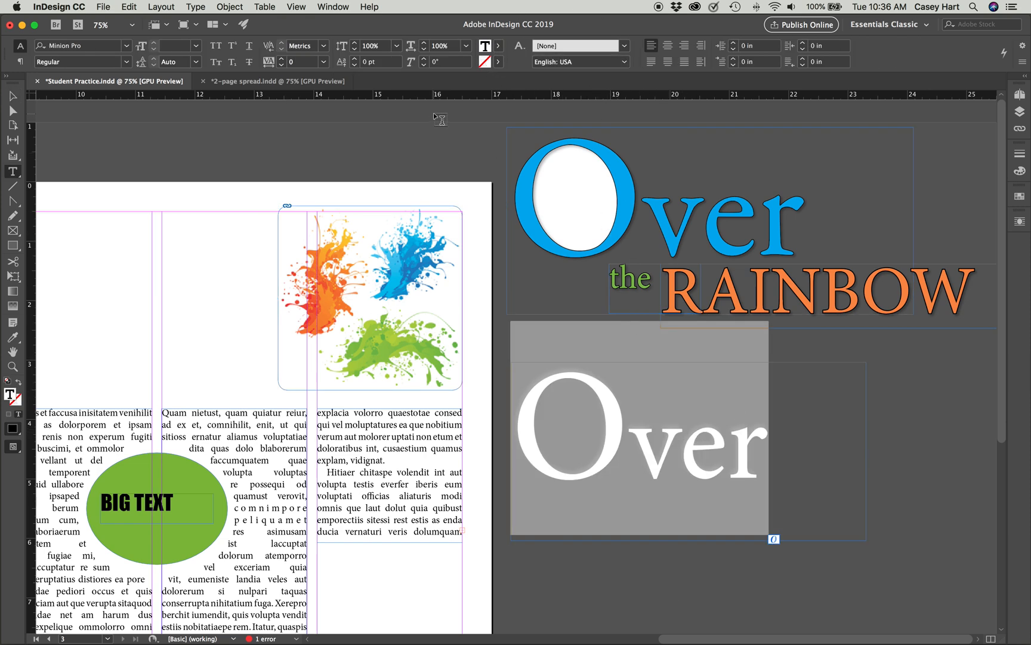
{"action": "double_click", "coordinate": [484, 48]}
{"action": "left_click_drag", "start_coordinate": [778, 215], "coordinate": [394, 285]}
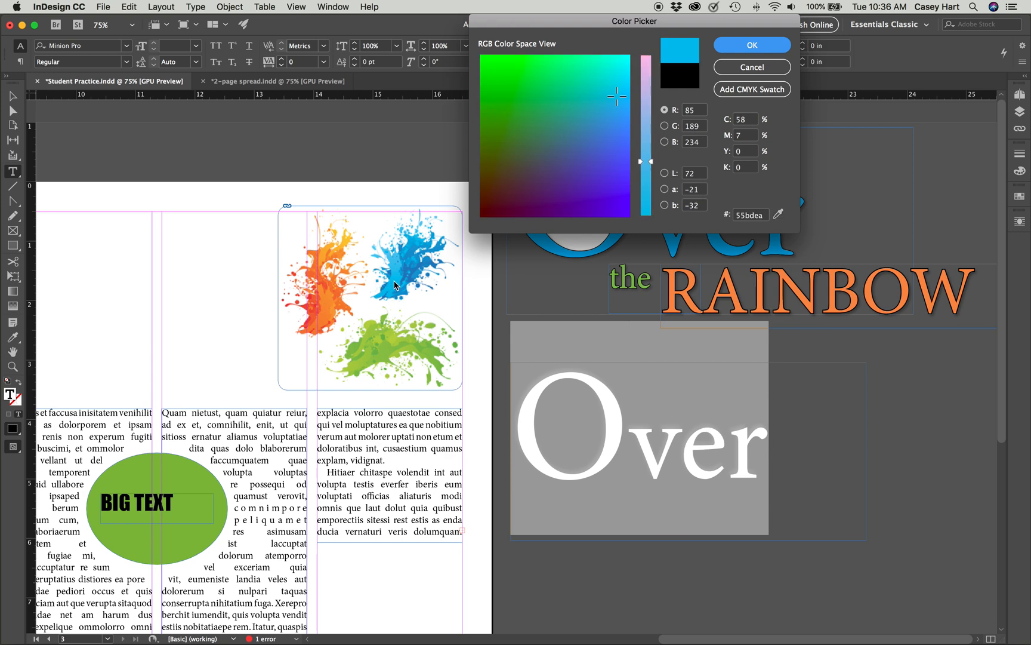
{"action": "left_click", "coordinate": [771, 42]}
{"action": "left_click", "coordinate": [681, 429]}
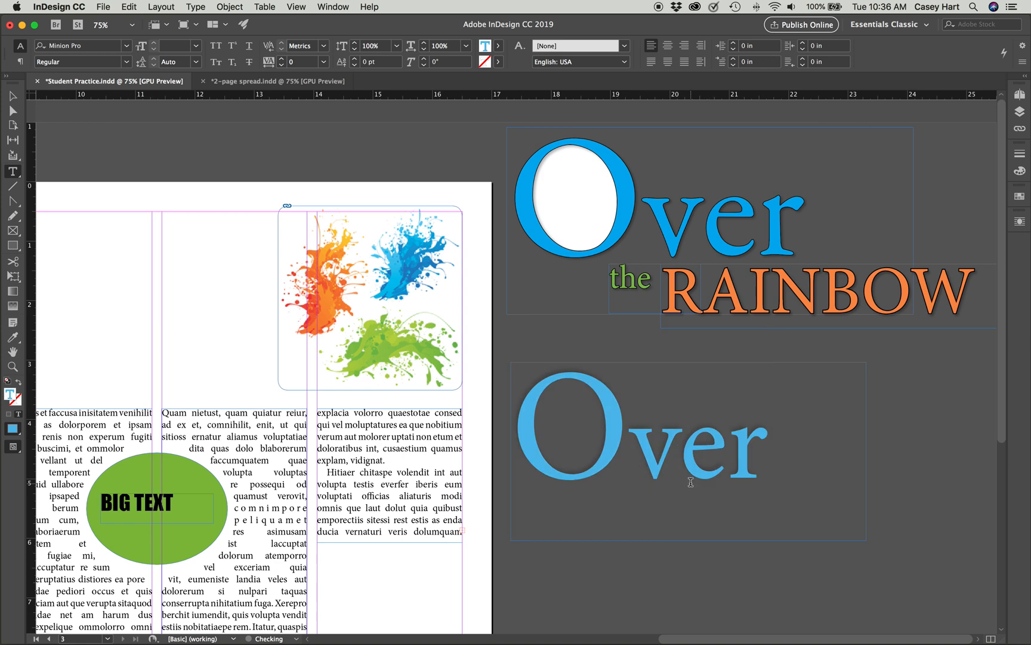
{"action": "left_click_drag", "start_coordinate": [761, 460], "coordinate": [525, 457]}
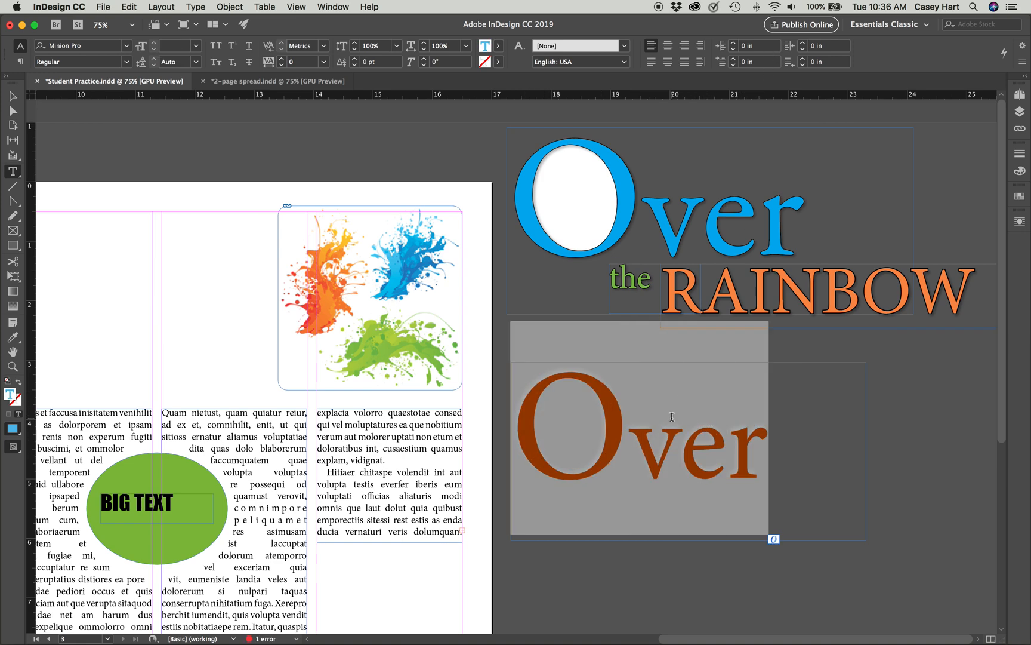
- Compare the blue "Over" text up close with the outlined lettering of the finished example
{"action": "left_click", "coordinate": [697, 458]}
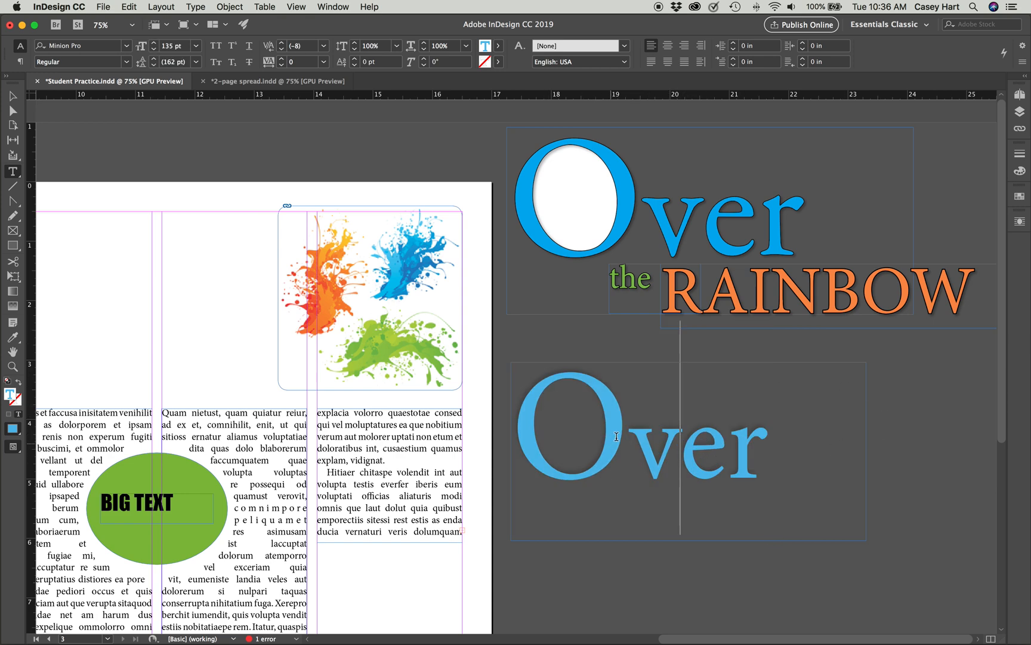
{"action": "key", "text": "super+a"}
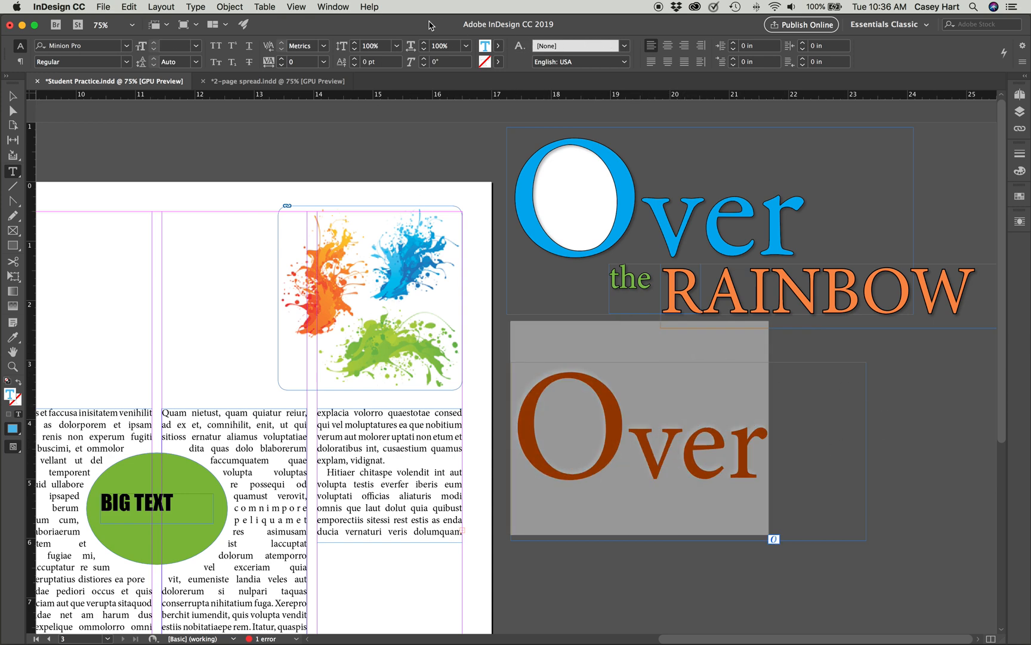
{"action": "left_click", "coordinate": [650, 392]}
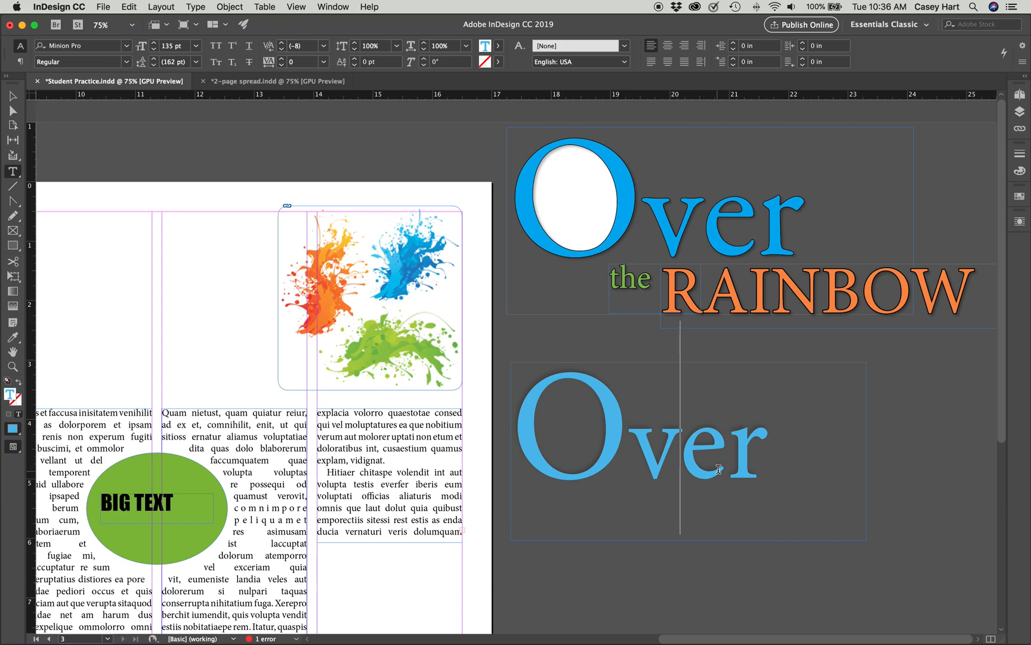
{"action": "key", "text": "super+equal"}
{"action": "key", "text": "super+equal"}
{"action": "key", "text": "super+equal"}
{"action": "key", "text": "super+equal"}
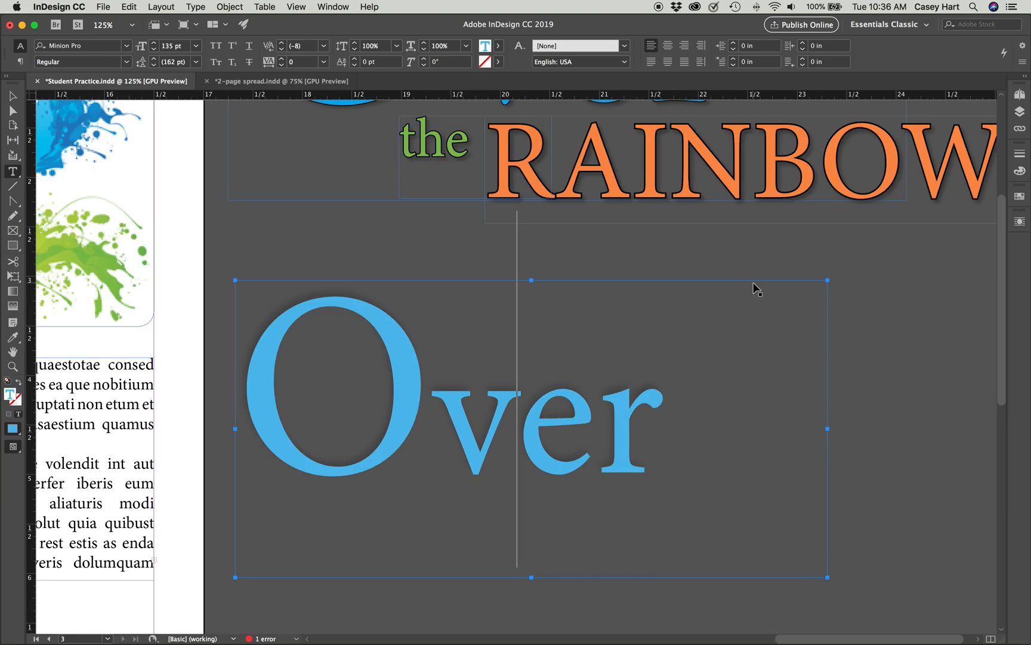
{"action": "scroll", "coordinate": [754, 282], "scroll_direction": "up", "scroll_amount": 3}
{"action": "scroll", "coordinate": [753, 281], "scroll_direction": "up", "scroll_amount": 10}
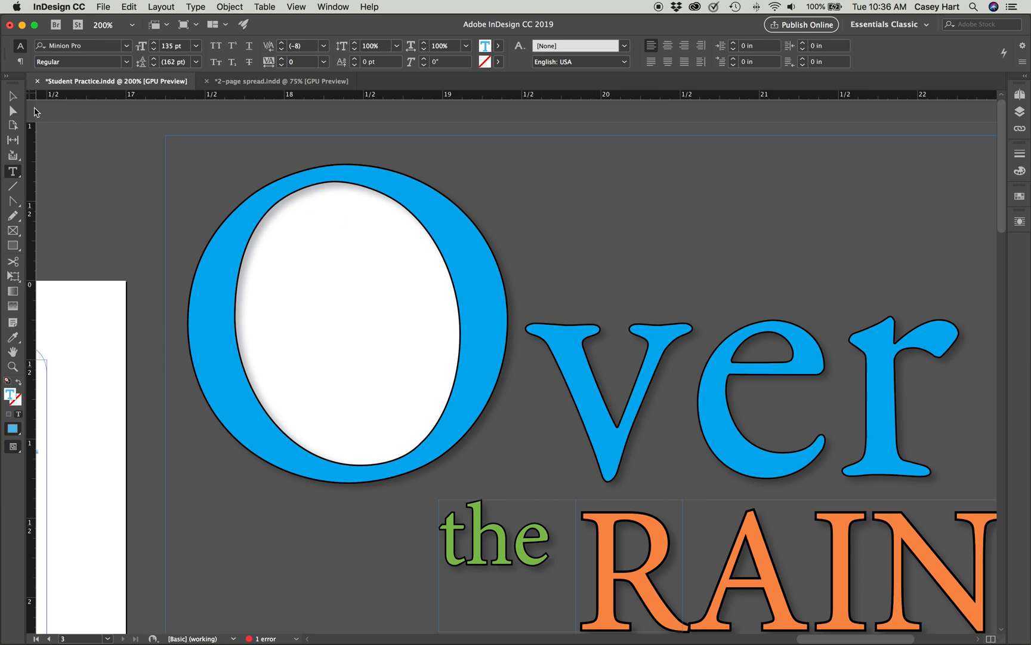
{"action": "scroll", "coordinate": [557, 371], "scroll_direction": "down", "scroll_amount": 15}
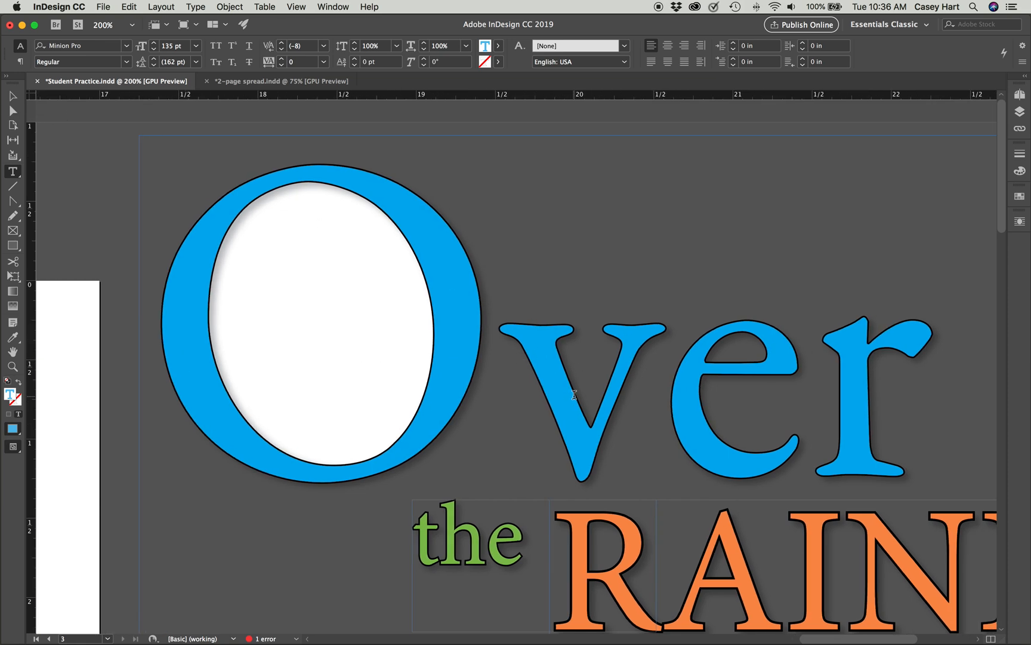
{"action": "scroll", "coordinate": [577, 396], "scroll_direction": "up", "scroll_amount": 10}
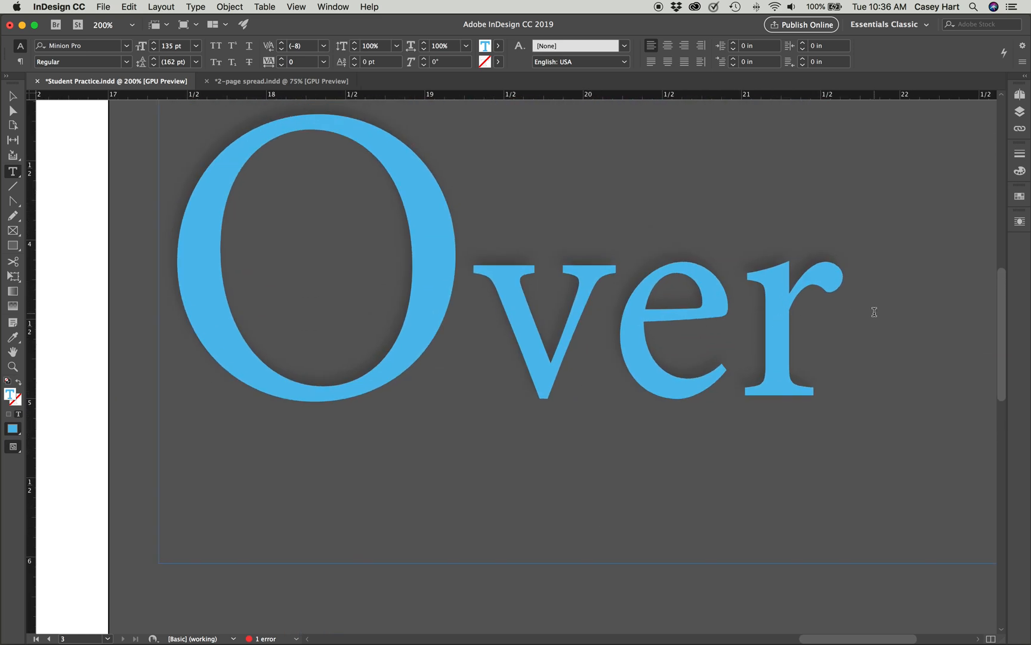
- Select the whole blue "Over" text and apply a [Black] stroke to it
{"action": "key", "text": "super+a"}
{"action": "scroll", "coordinate": [341, 178], "scroll_direction": "right", "scroll_amount": 3}
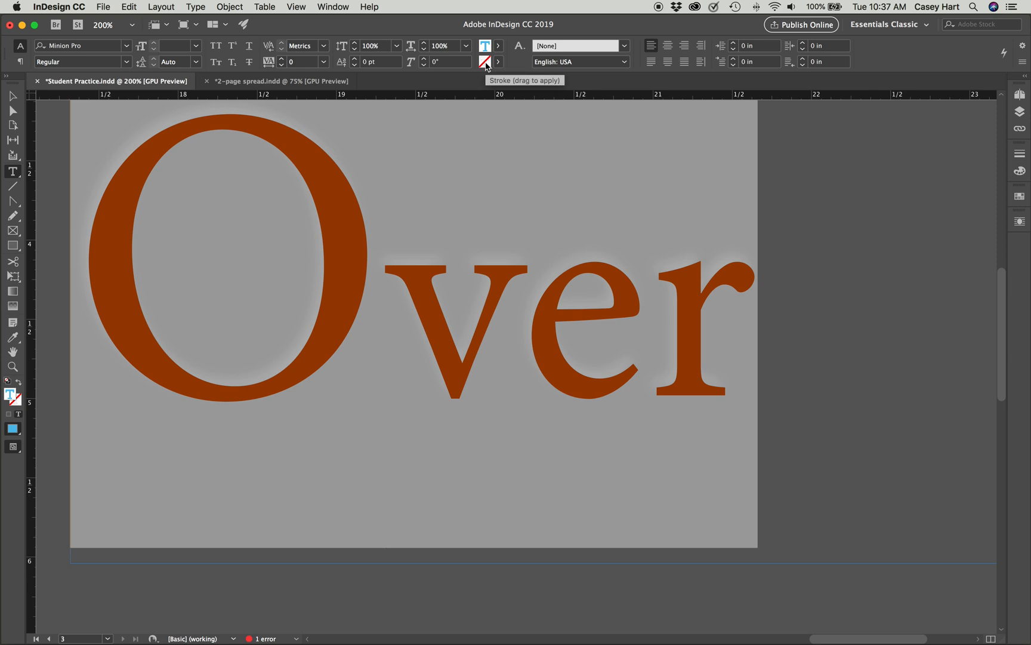
{"action": "left_click", "coordinate": [499, 63]}
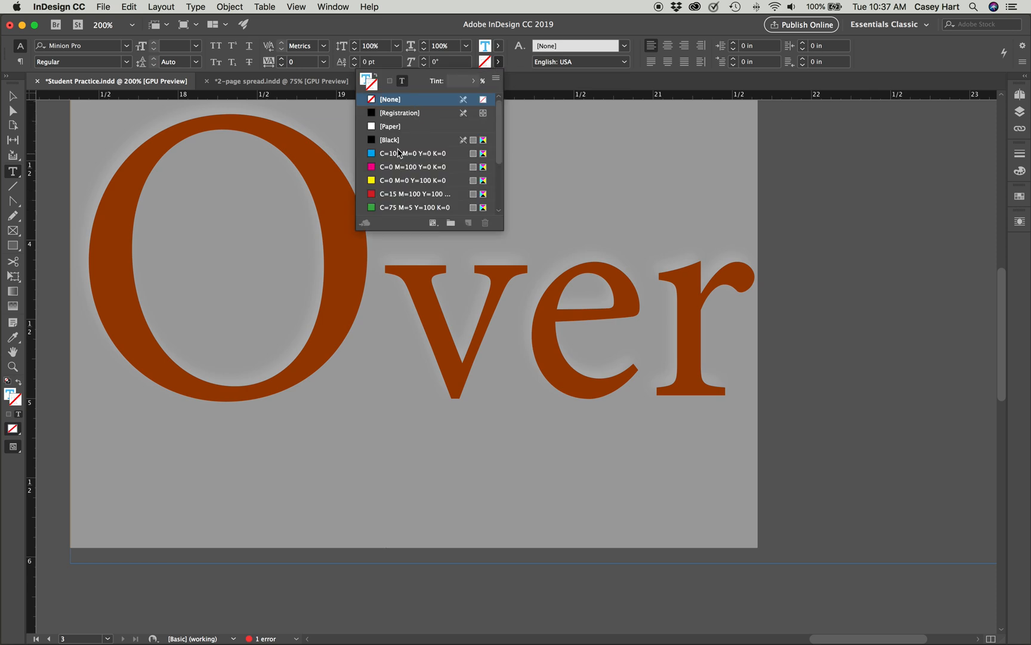
{"action": "double_click", "coordinate": [485, 62]}
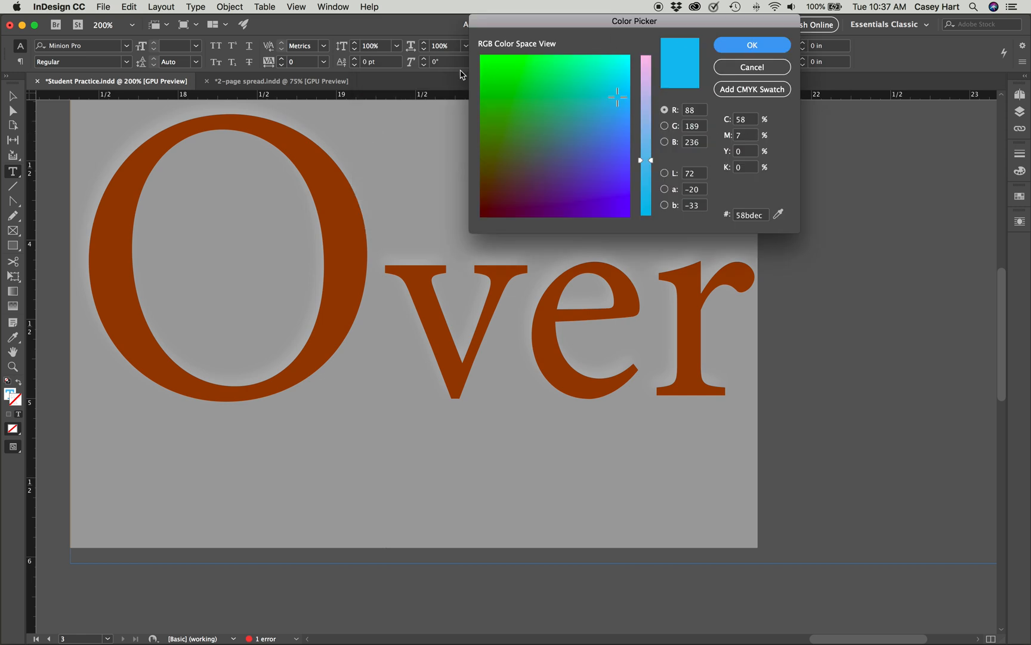
{"action": "left_click", "coordinate": [727, 74]}
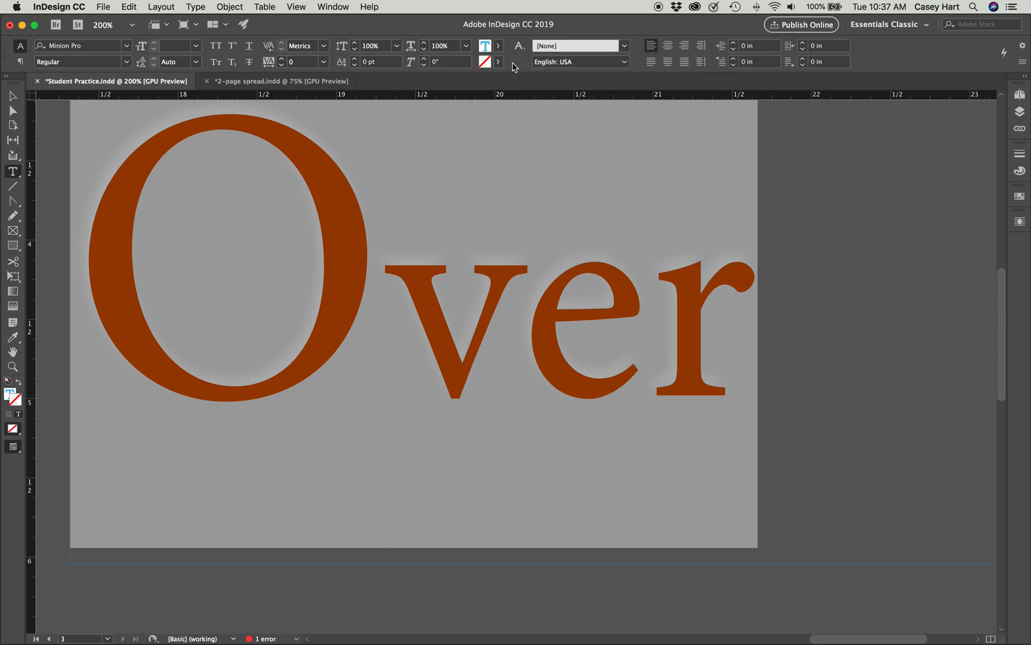
{"action": "left_click", "coordinate": [499, 63]}
{"action": "left_click", "coordinate": [395, 139]}
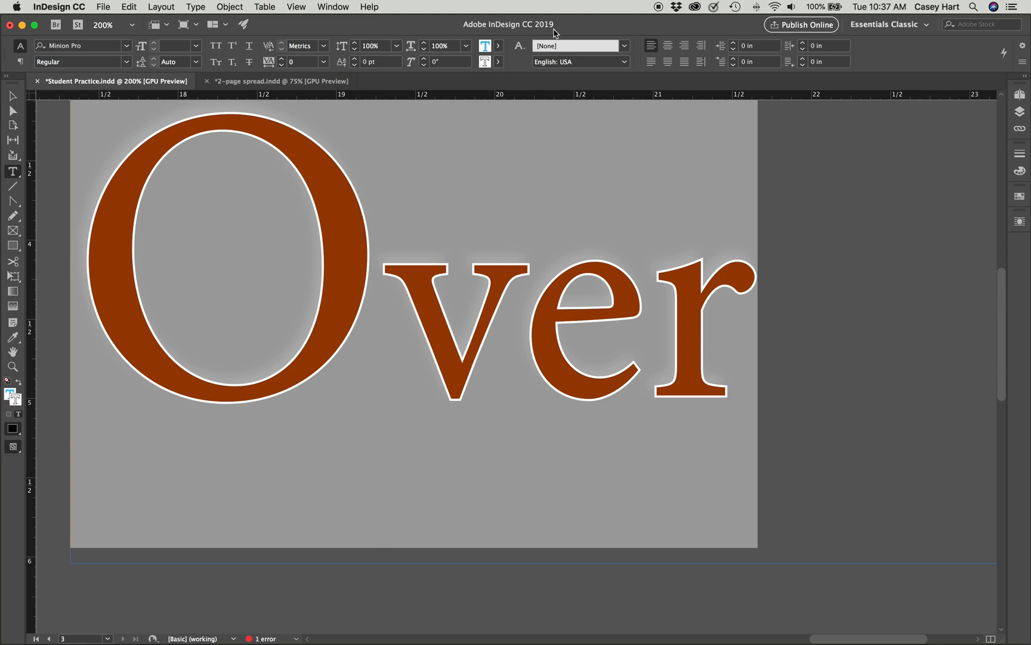
- Deselect the outlined "Over" text and compare its stroke and shadow with the finished example above it
{"action": "key", "text": "super+minus"}
{"action": "key", "text": "super+minus"}
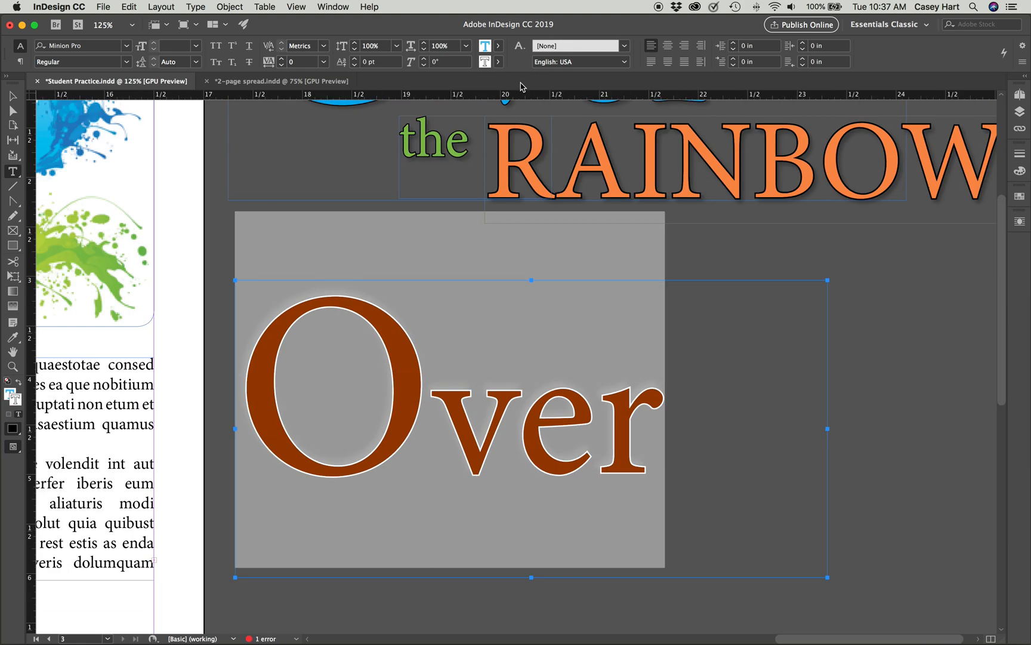
{"action": "left_click", "coordinate": [525, 410]}
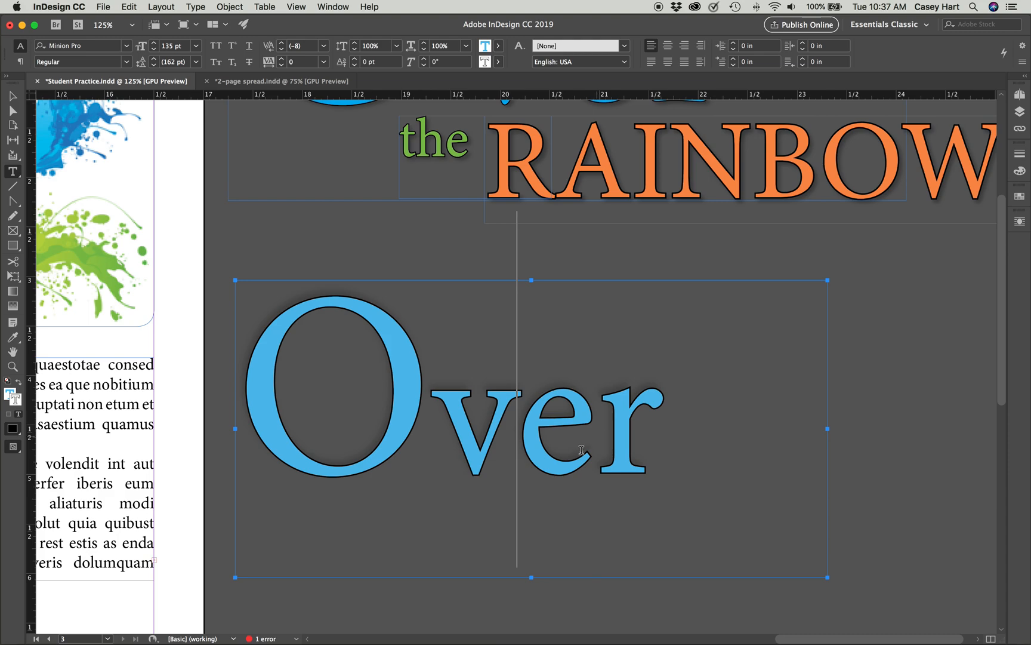
{"action": "scroll", "coordinate": [576, 446], "scroll_direction": "down", "scroll_amount": 3}
{"action": "scroll", "coordinate": [578, 448], "scroll_direction": "up", "scroll_amount": 7}
{"action": "scroll", "coordinate": [579, 449], "scroll_direction": "down", "scroll_amount": 5}
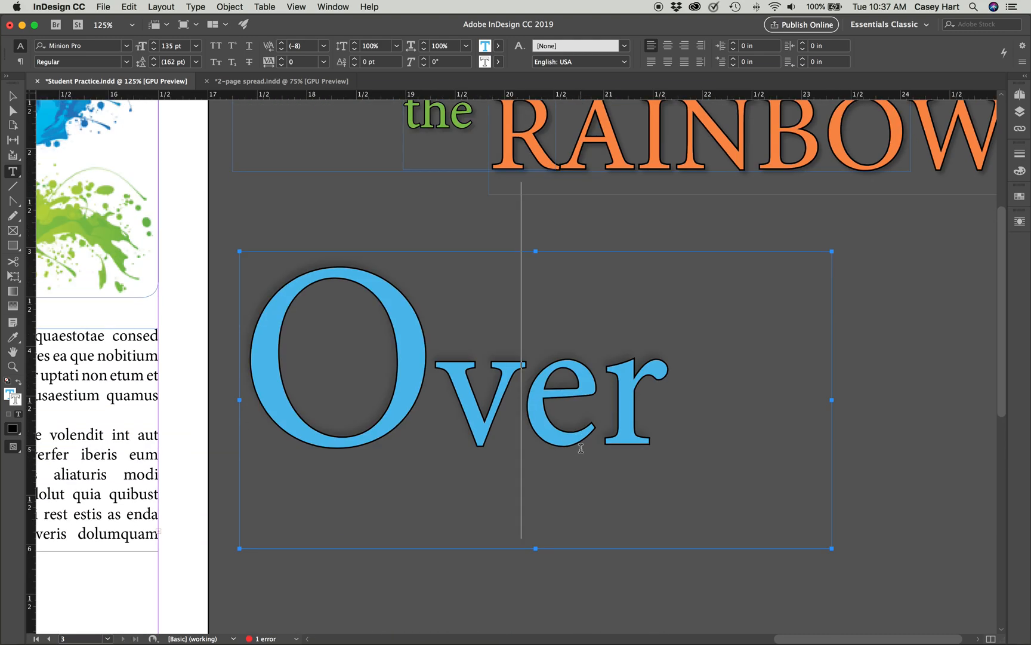
{"action": "key", "text": "super+minus"}
{"action": "scroll", "coordinate": [581, 447], "scroll_direction": "up", "scroll_amount": 3}
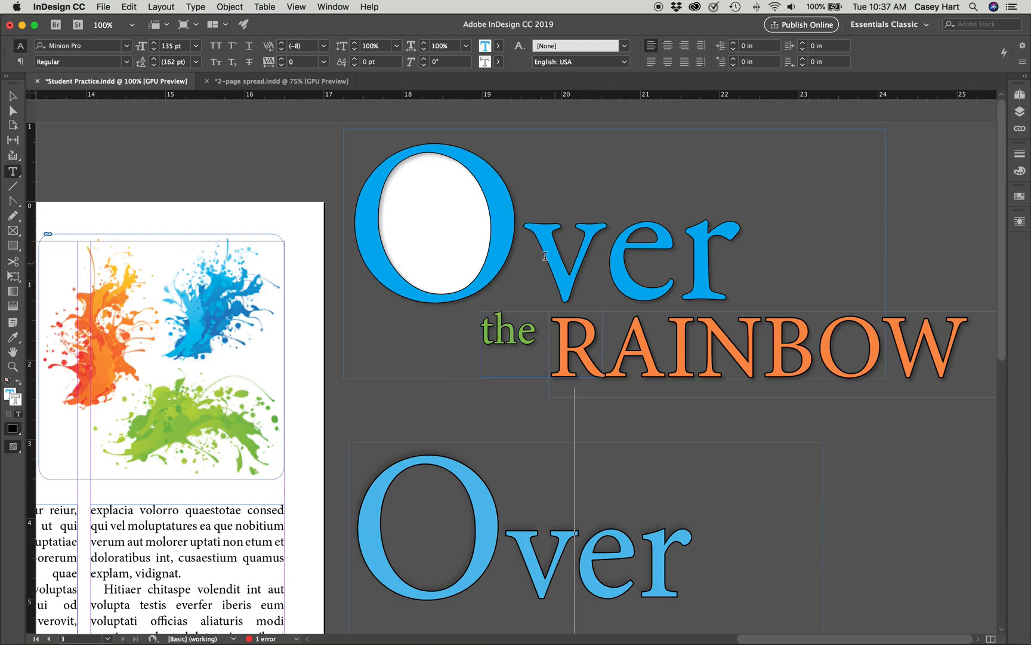
{"action": "scroll", "coordinate": [594, 443], "scroll_direction": "down", "scroll_amount": 2}
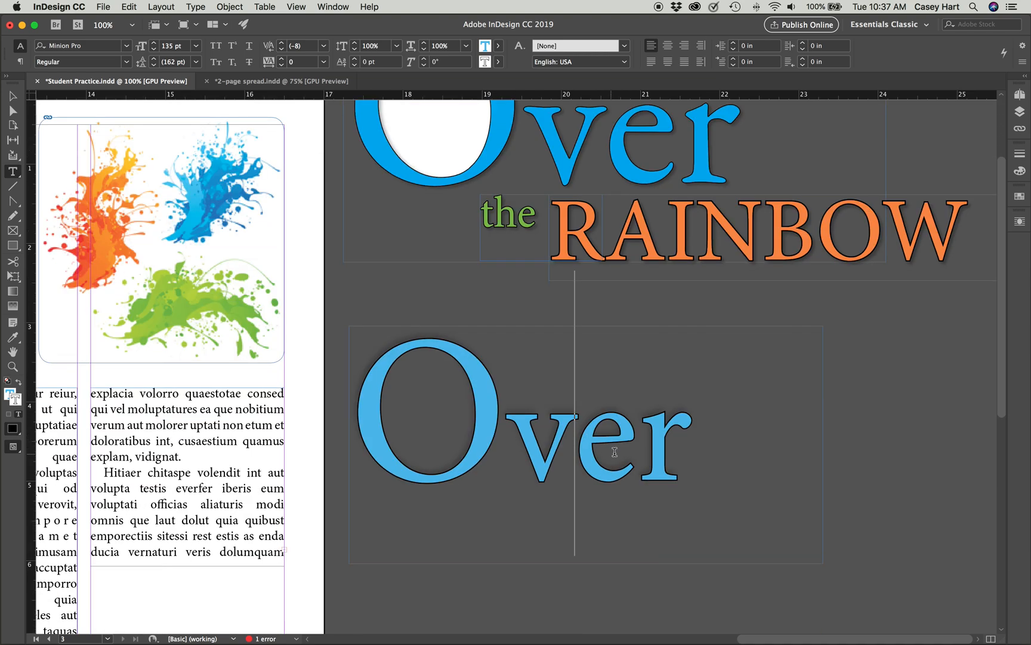
{"action": "left_click_drag", "start_coordinate": [689, 447], "coordinate": [365, 414]}
{"action": "left_click", "coordinate": [708, 414]}
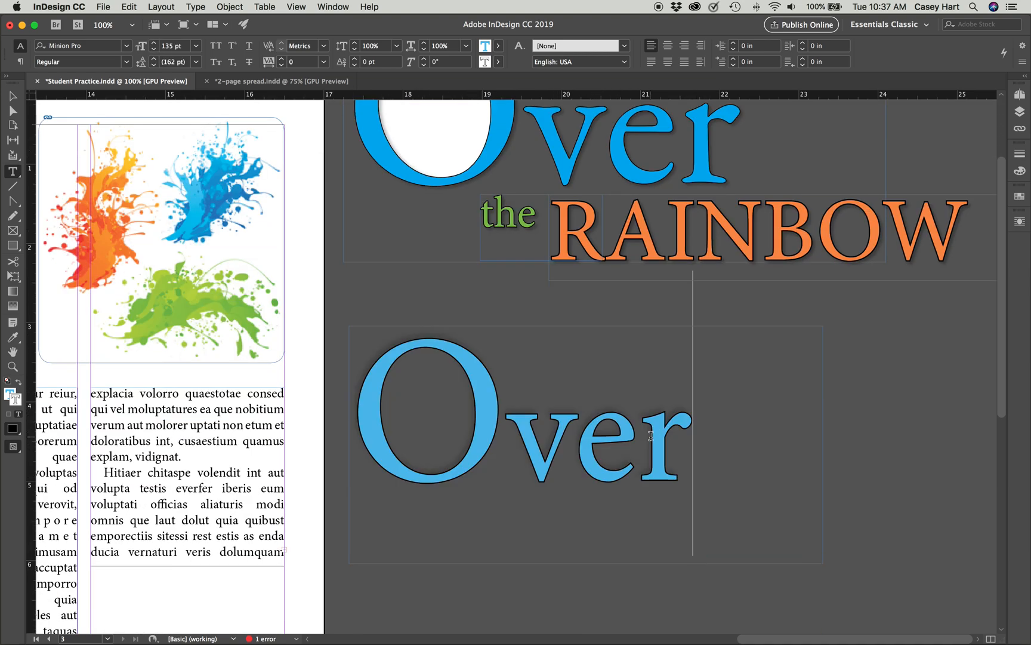
{"action": "scroll", "coordinate": [650, 435], "scroll_direction": "up", "scroll_amount": 1}
{"action": "left_click_drag", "start_coordinate": [687, 442], "coordinate": [416, 440]}
{"action": "left_click", "coordinate": [265, 7]}
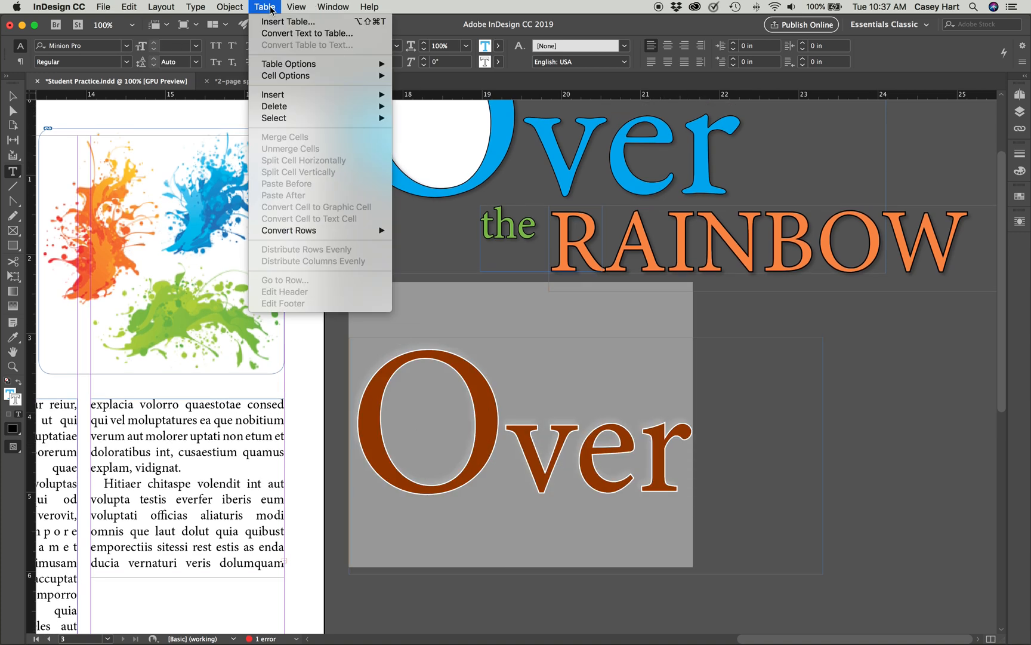
{"action": "left_click", "coordinate": [230, 6]}
{"action": "left_click", "coordinate": [633, 451]}
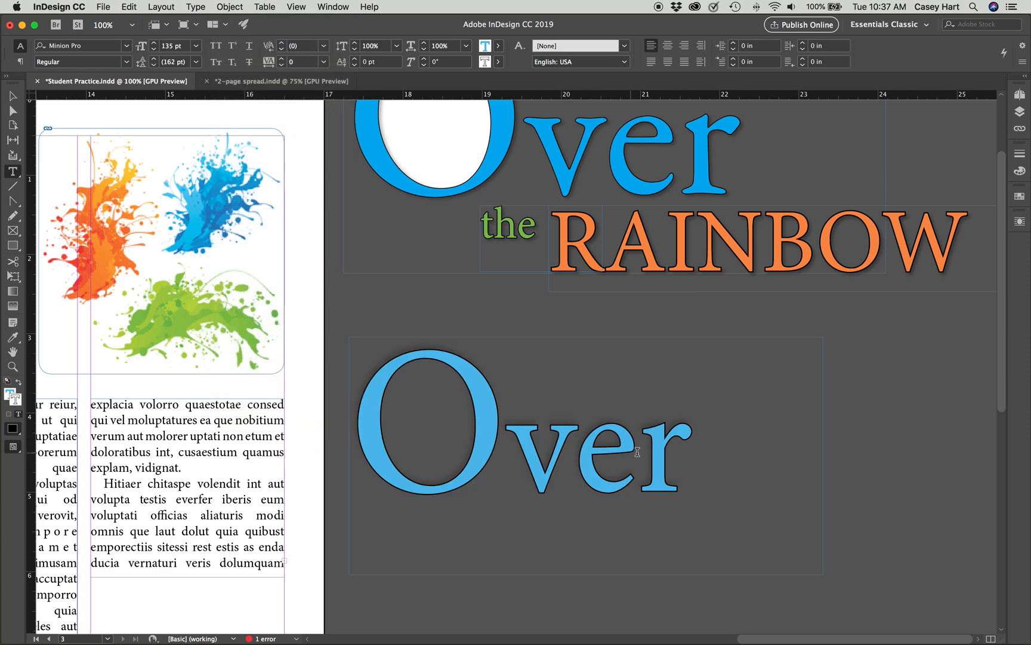
{"action": "left_click_drag", "start_coordinate": [636, 451], "coordinate": [391, 437]}
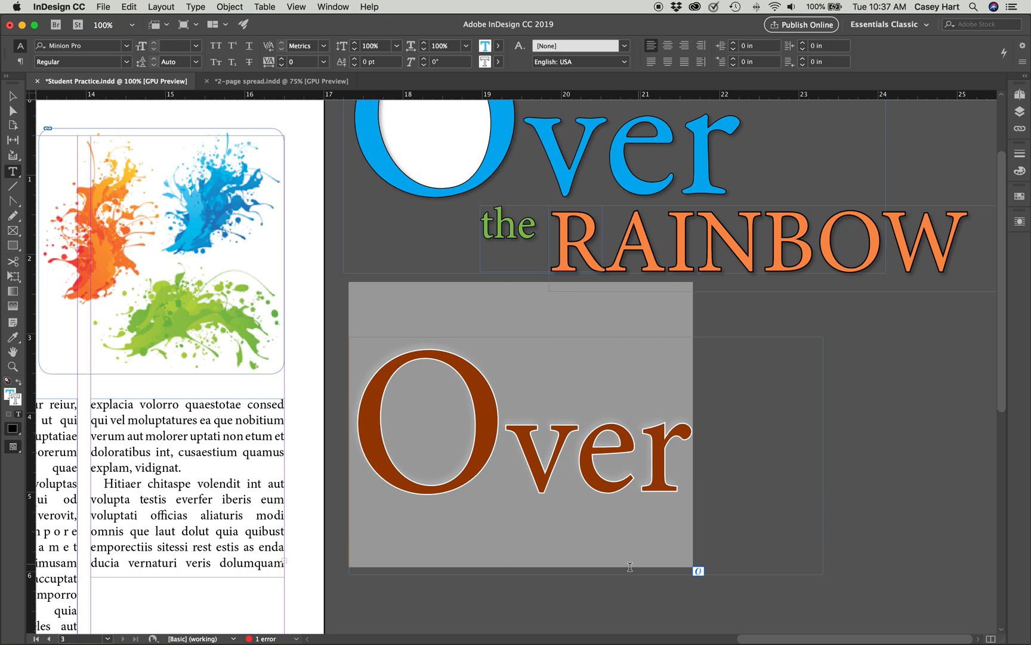
{"action": "left_click", "coordinate": [698, 570]}
{"action": "left_click_drag", "start_coordinate": [690, 479], "coordinate": [507, 341]}
{"action": "left_click", "coordinate": [644, 371]}
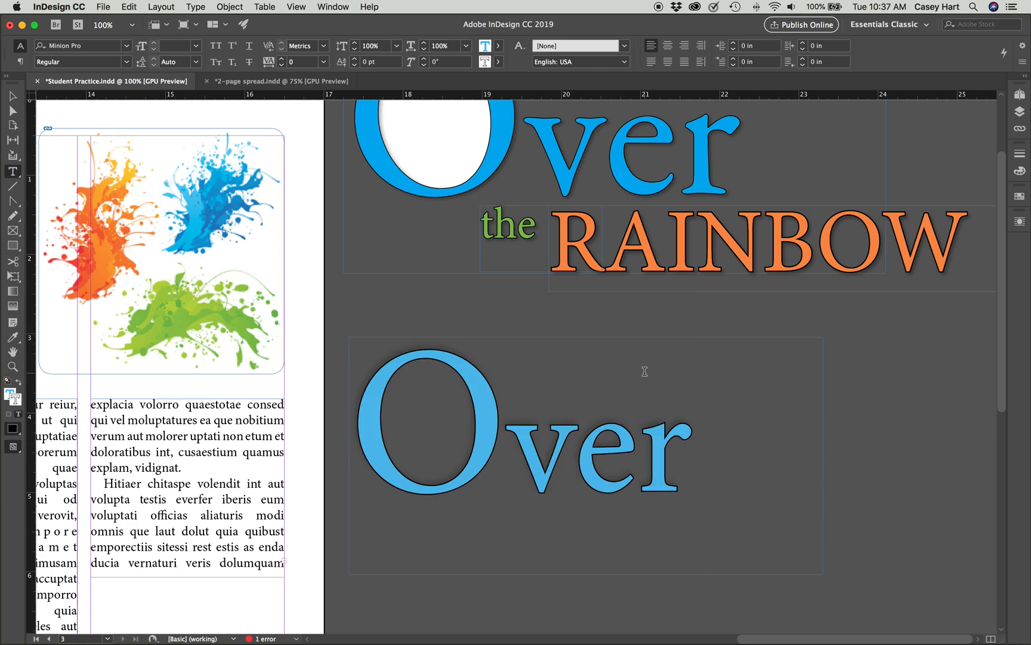
- Try to add an object effect to "Over" while its characters are highlighted as text
{"action": "left_click_drag", "start_coordinate": [701, 440], "coordinate": [377, 428]}
{"action": "left_click", "coordinate": [230, 7]}
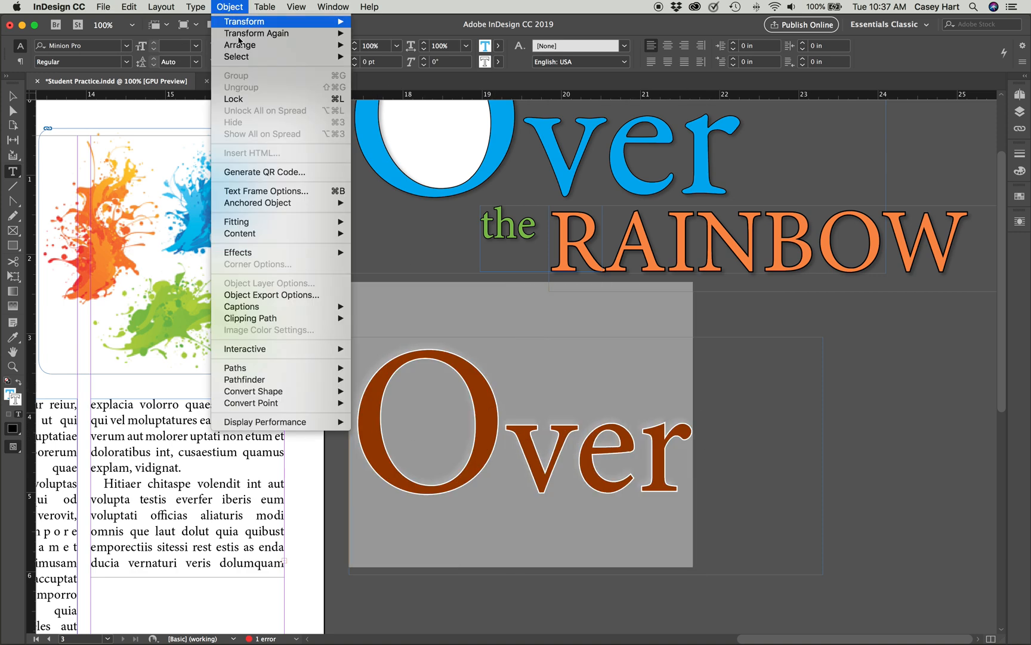
{"action": "mouse_move", "coordinate": [253, 251]}
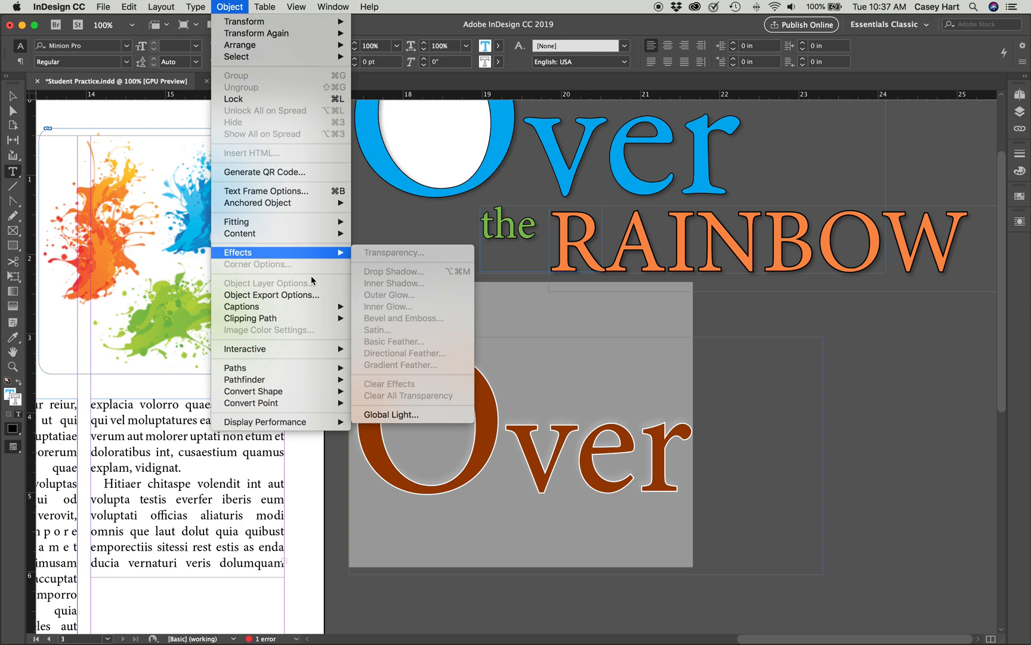
{"action": "left_click", "coordinate": [632, 439]}
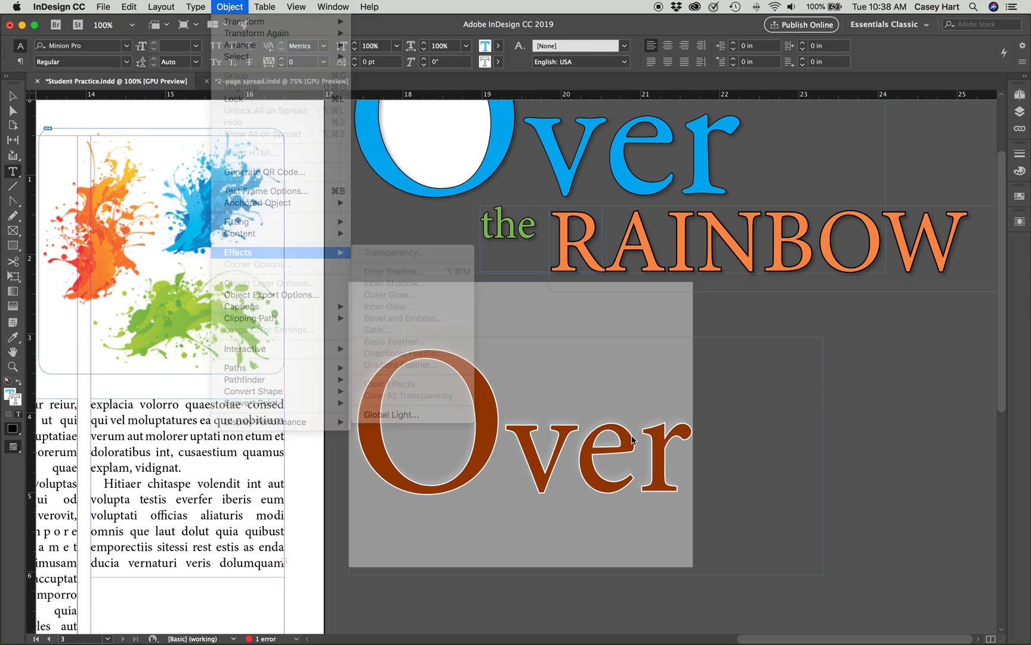
{"action": "left_click", "coordinate": [542, 558]}
- Select the "Over" text frame as an object and open its Drop Shadow effect settings with the preview enabled
{"action": "left_click", "coordinate": [13, 96]}
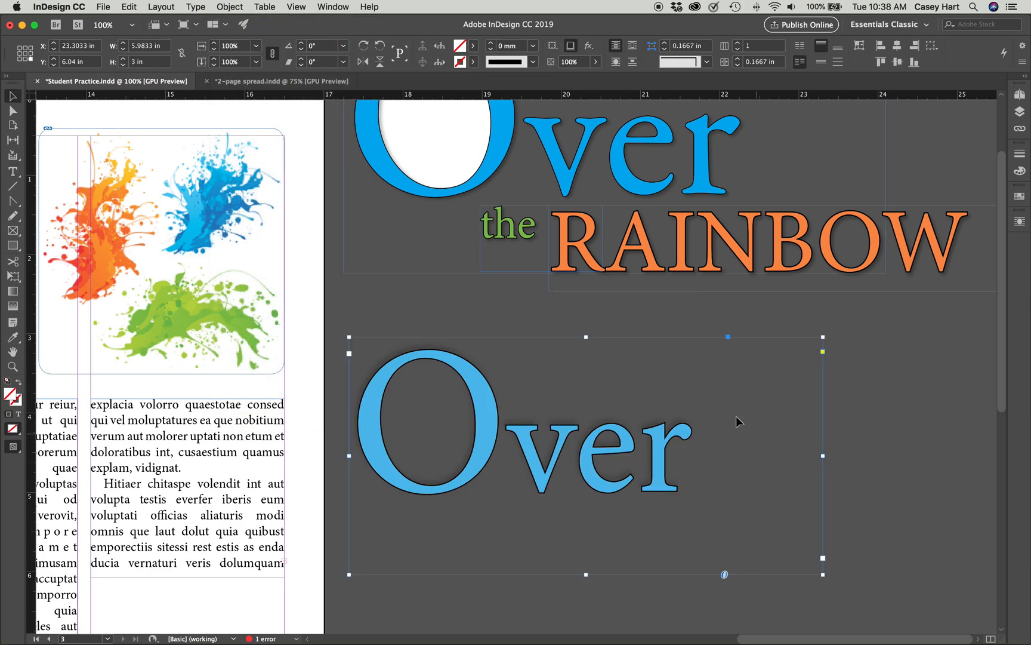
{"action": "left_click", "coordinate": [225, 7]}
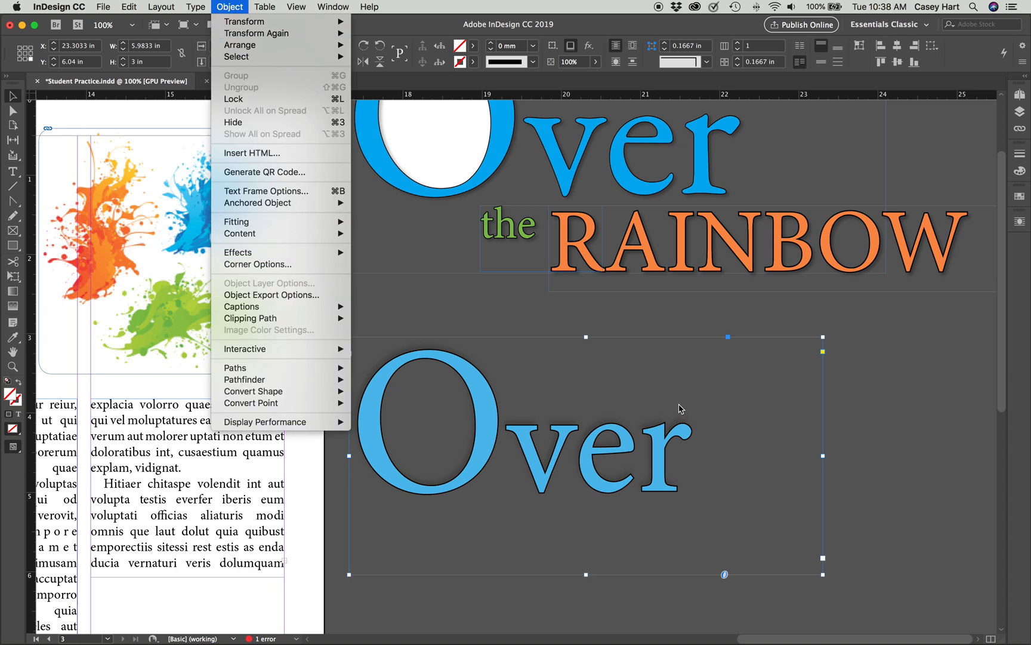
{"action": "mouse_move", "coordinate": [308, 254]}
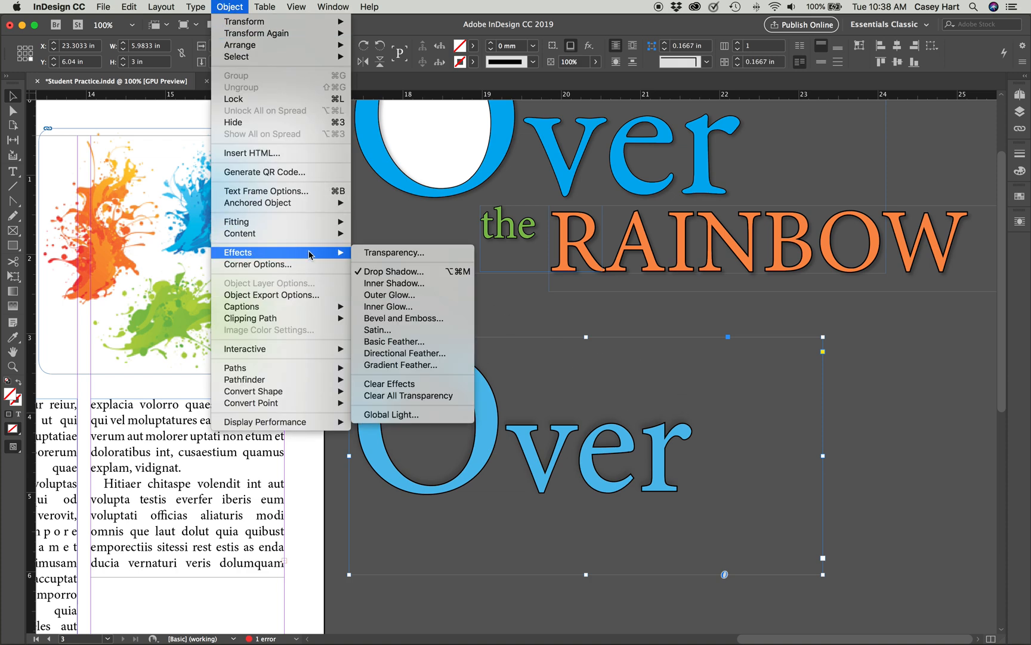
{"action": "left_click", "coordinate": [411, 271]}
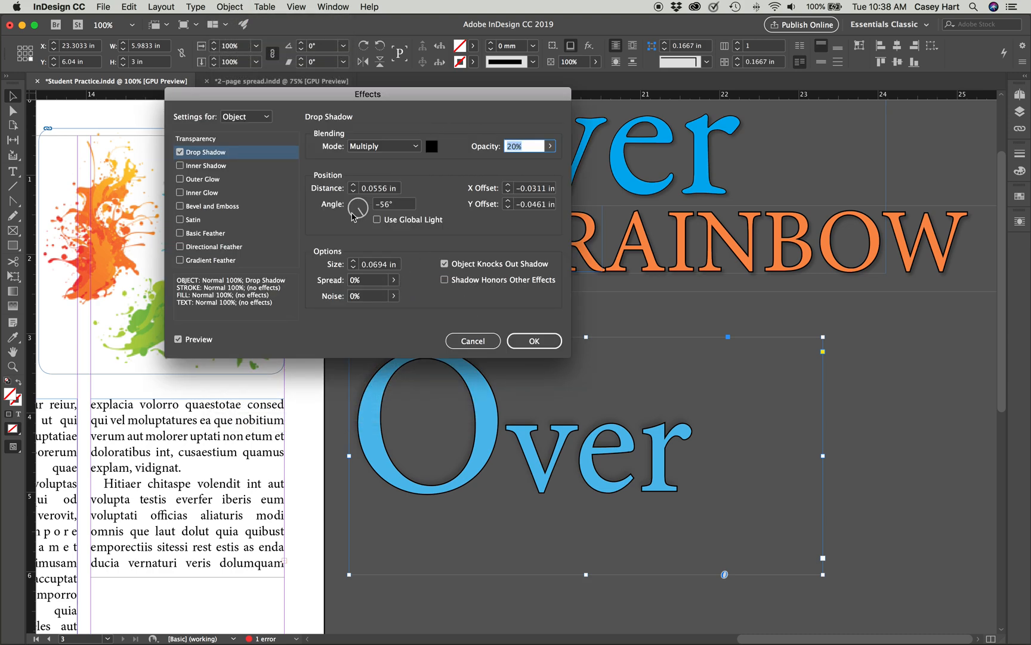
{"action": "left_click", "coordinate": [178, 339]}
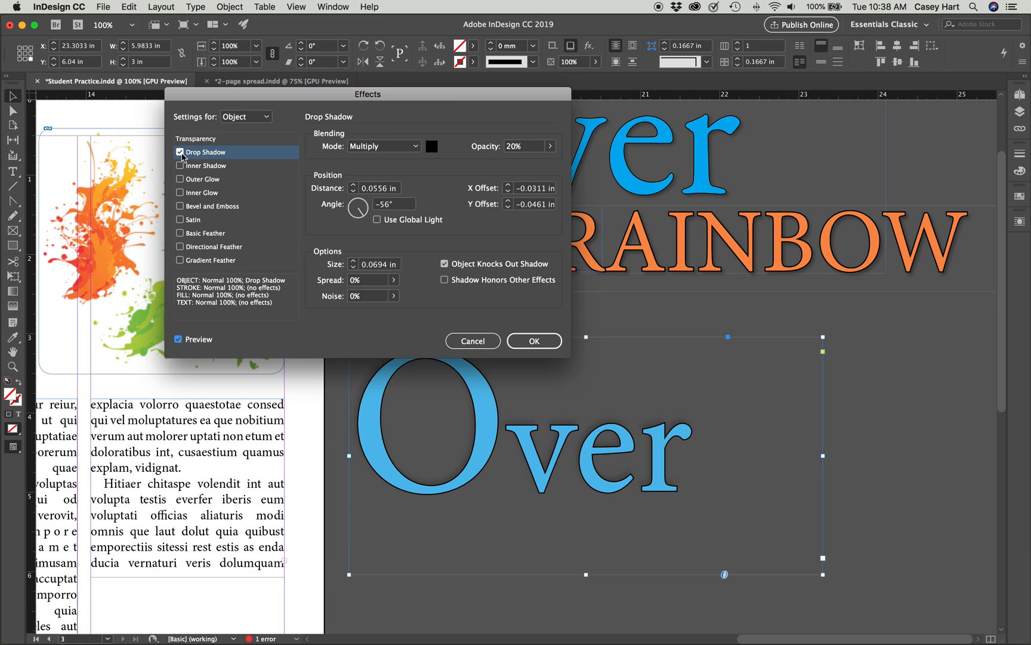
- Turn the drop shadow off and on repeatedly to compare "Over" with and without it, leaving it enabled
{"action": "left_click", "coordinate": [181, 153]}
{"action": "left_click", "coordinate": [181, 153]}
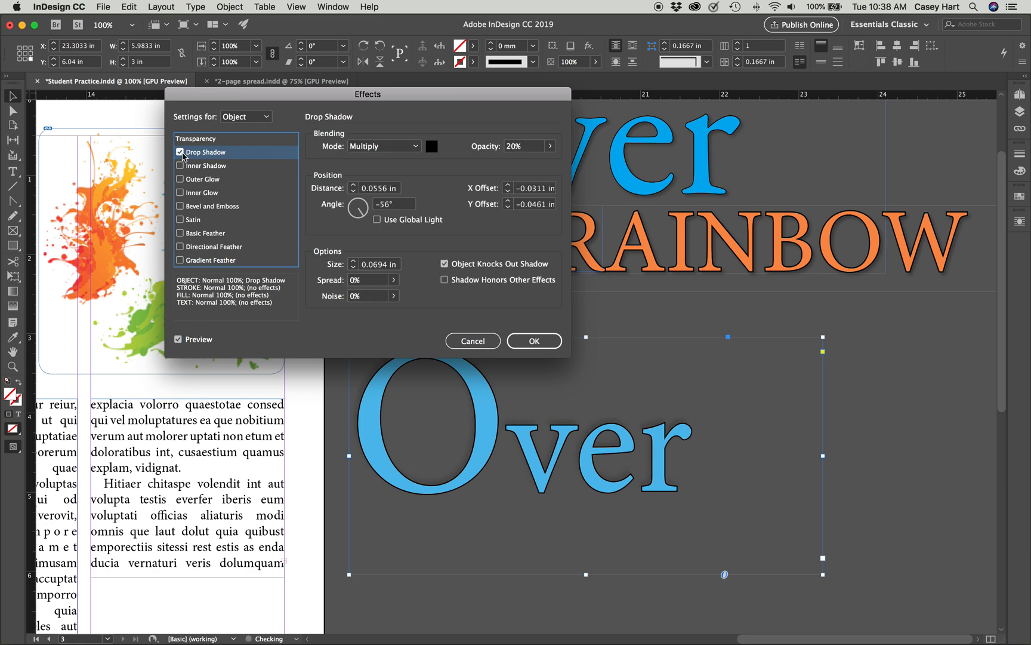
{"action": "left_click", "coordinate": [181, 154]}
{"action": "left_click", "coordinate": [181, 153]}
{"action": "left_click", "coordinate": [181, 154]}
{"action": "left_click", "coordinate": [182, 153]}
{"action": "left_click", "coordinate": [182, 153]}
{"action": "left_click", "coordinate": [182, 154]}
- Set the drop shadow's angle to 129° for the "Over" text frame and apply the effect
{"action": "left_click_drag", "start_coordinate": [360, 213], "coordinate": [354, 205]}
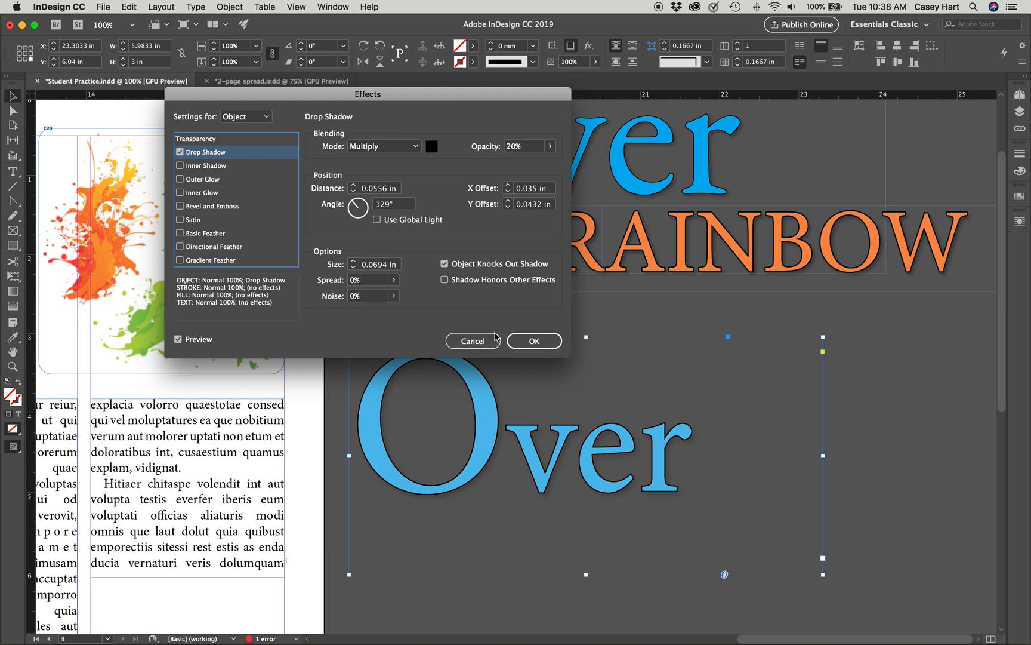
{"action": "left_click", "coordinate": [546, 344]}
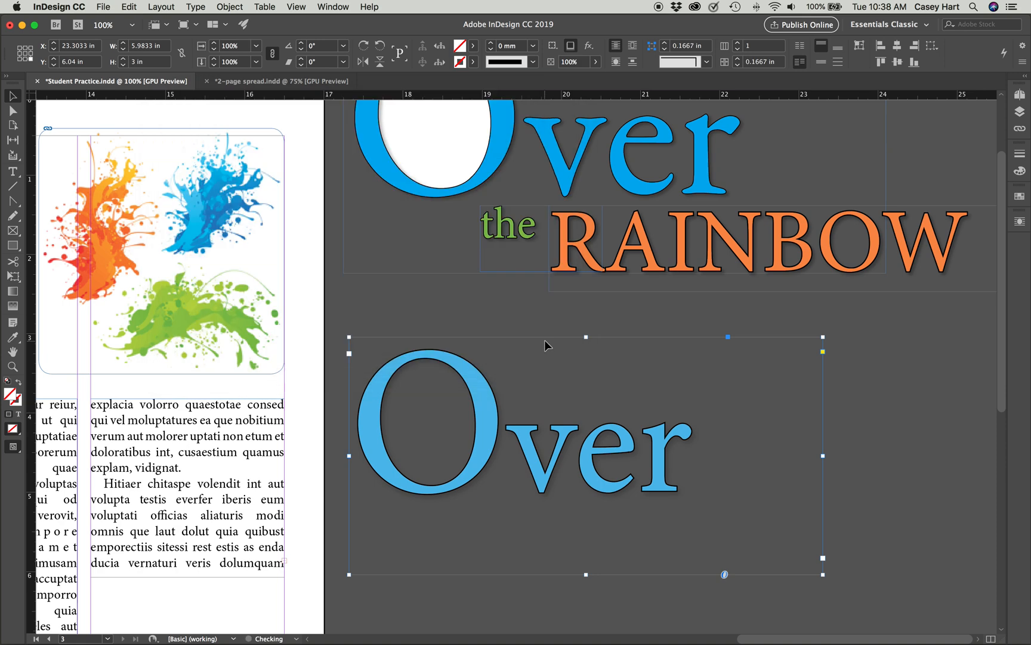
- Move the "Over" text frame up beneath the example title, to about X 23.43 in and Y 5.48 in, and deselect it
{"action": "left_click_drag", "start_coordinate": [544, 452], "coordinate": [490, 424]}
{"action": "scroll", "coordinate": [492, 423], "scroll_direction": "up", "scroll_amount": 3}
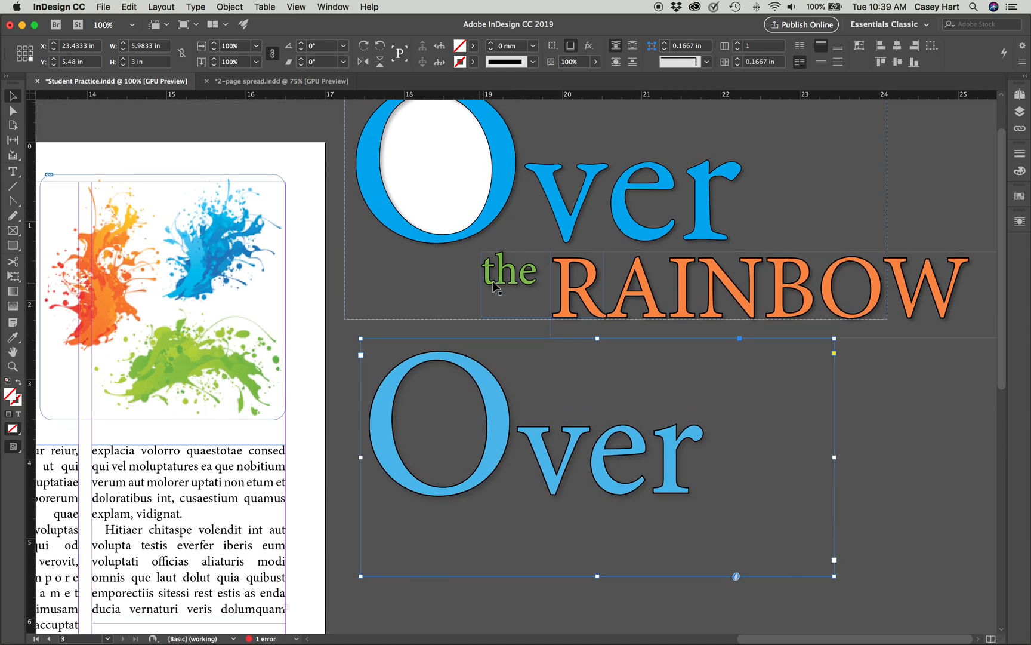
{"action": "left_click", "coordinate": [918, 432]}
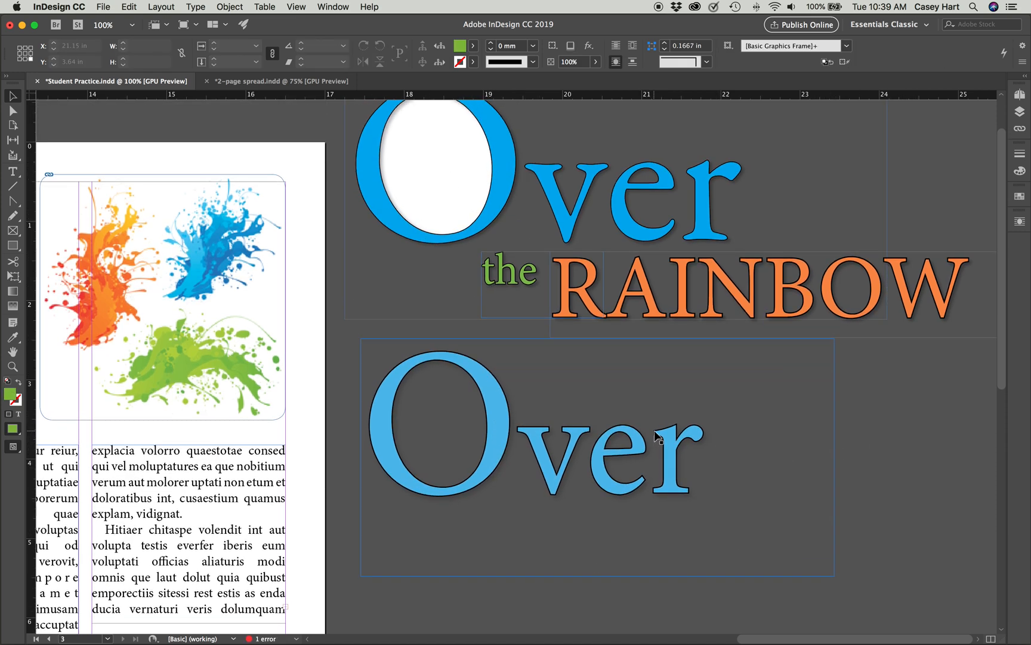
- Compare the white-backed O of the example title with the unfilled O of the "Over" copy beneath it
{"action": "scroll", "coordinate": [656, 436], "scroll_direction": "down", "scroll_amount": 2}
{"action": "scroll", "coordinate": [570, 400], "scroll_direction": "left", "scroll_amount": 2}
{"action": "scroll", "coordinate": [570, 400], "scroll_direction": "right", "scroll_amount": 2}
{"action": "scroll", "coordinate": [500, 401], "scroll_direction": "left", "scroll_amount": 1}
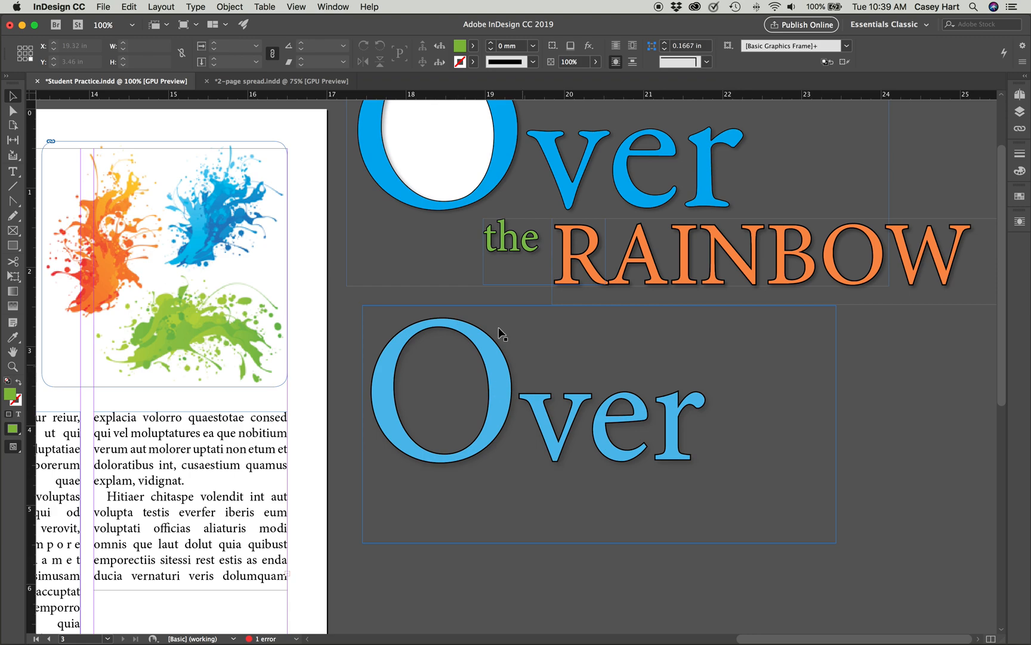
{"action": "scroll", "coordinate": [481, 191], "scroll_direction": "up", "scroll_amount": 1}
{"action": "scroll", "coordinate": [480, 191], "scroll_direction": "left", "scroll_amount": 1}
{"action": "scroll", "coordinate": [472, 167], "scroll_direction": "up", "scroll_amount": 2}
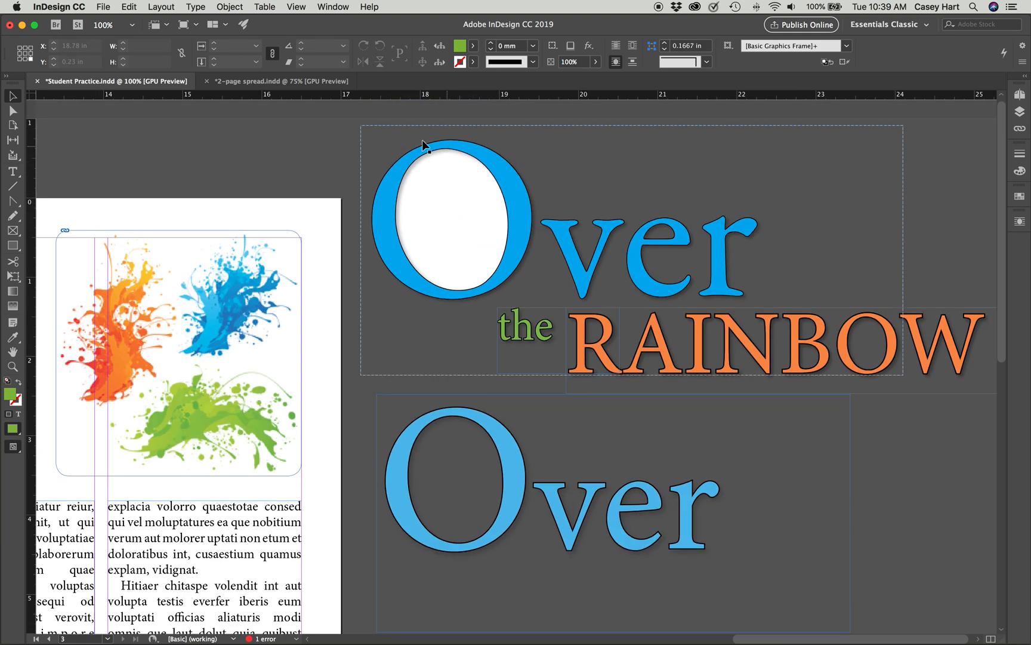
{"action": "scroll", "coordinate": [440, 212], "scroll_direction": "down", "scroll_amount": 2}
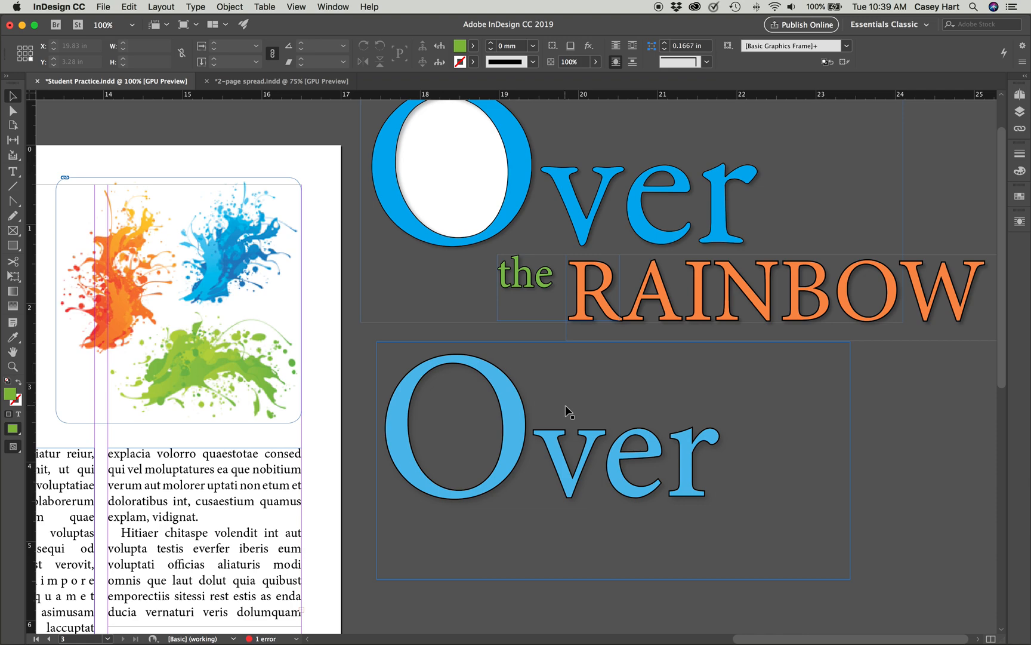
{"action": "scroll", "coordinate": [517, 391], "scroll_direction": "up", "scroll_amount": 2}
{"action": "scroll", "coordinate": [517, 391], "scroll_direction": "down", "scroll_amount": 2}
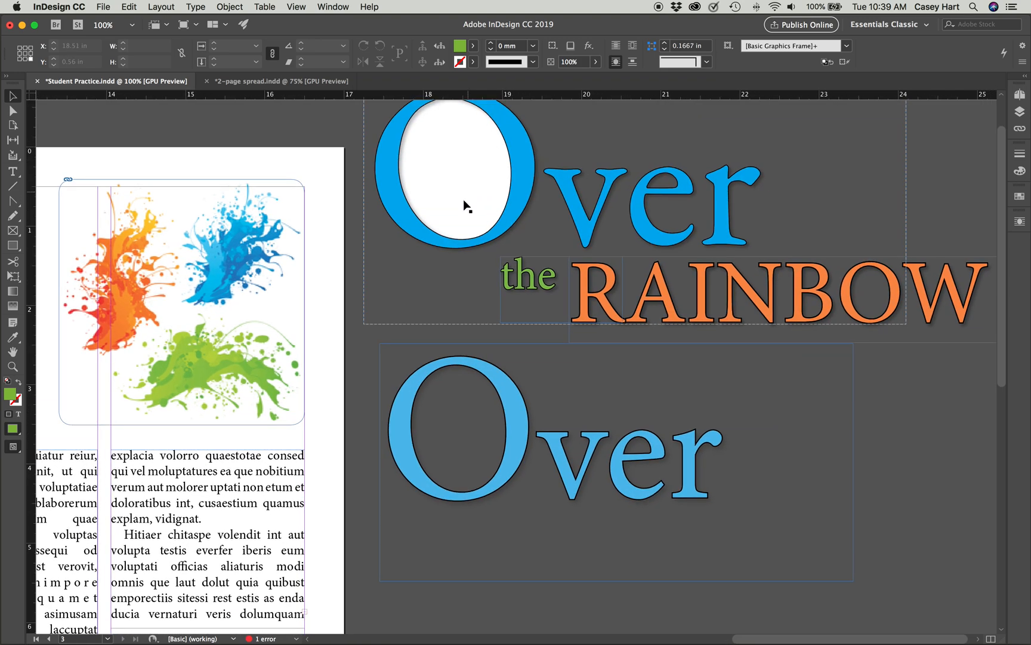
{"action": "scroll", "coordinate": [465, 218], "scroll_direction": "up", "scroll_amount": 2}
- Move the example "Over" text frame aside to inspect the white ellipse behind its O, and undo the move
{"action": "left_click", "coordinate": [465, 217]}
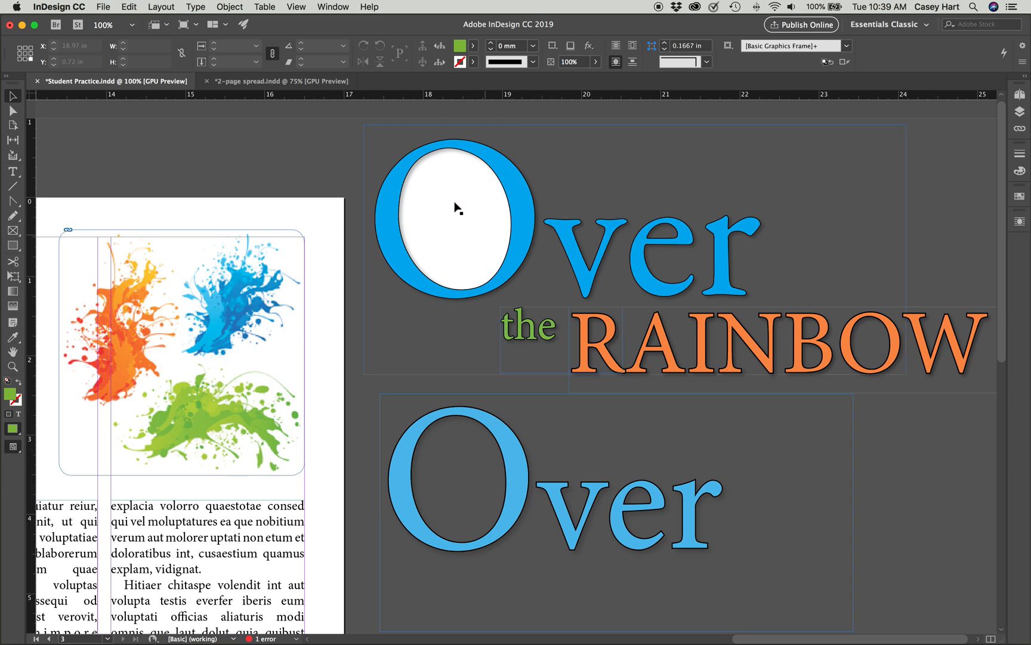
{"action": "left_click", "coordinate": [497, 229]}
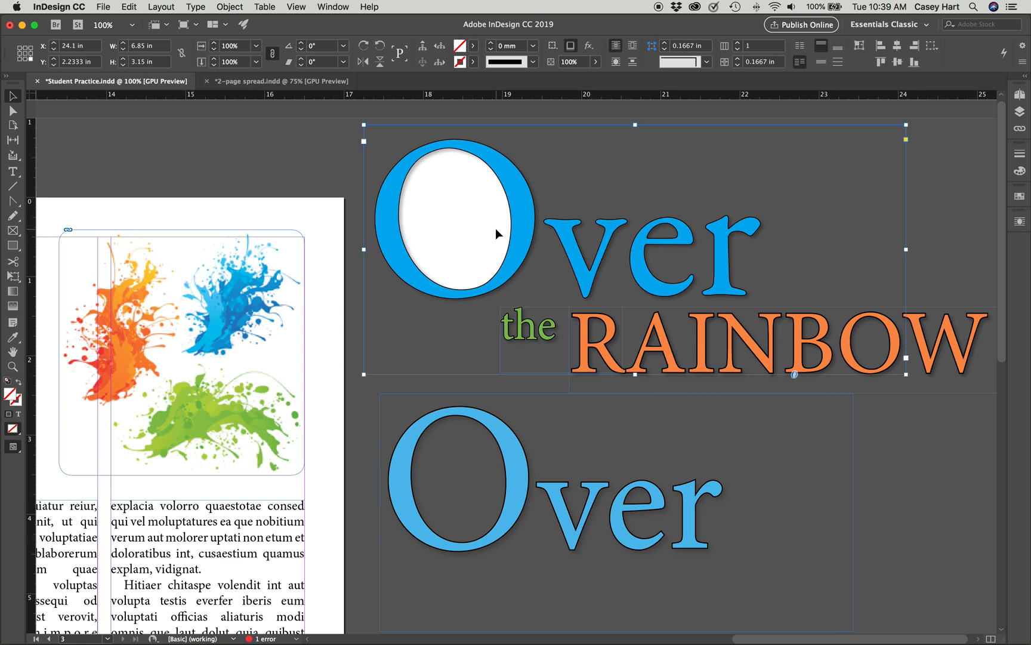
{"action": "double_click", "coordinate": [479, 225]}
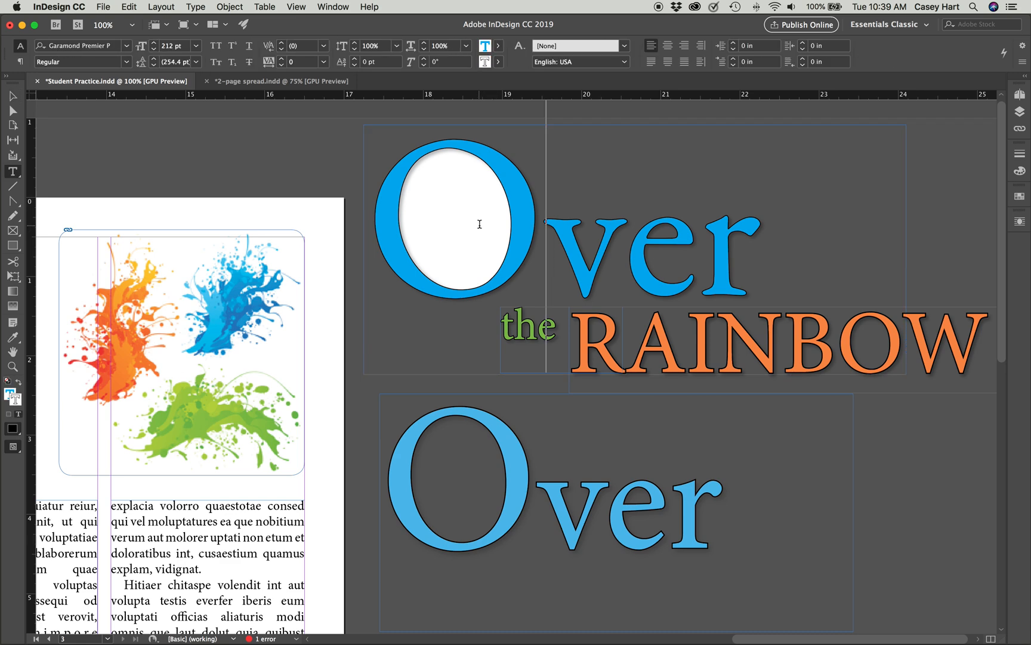
{"action": "left_click", "coordinate": [418, 218]}
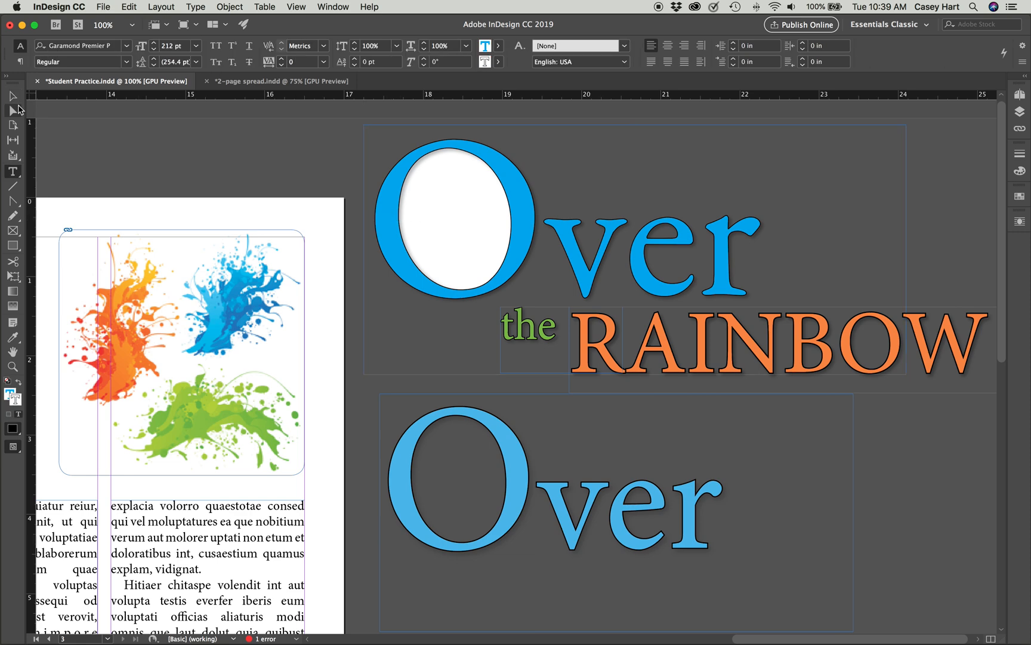
{"action": "left_click", "coordinate": [13, 96]}
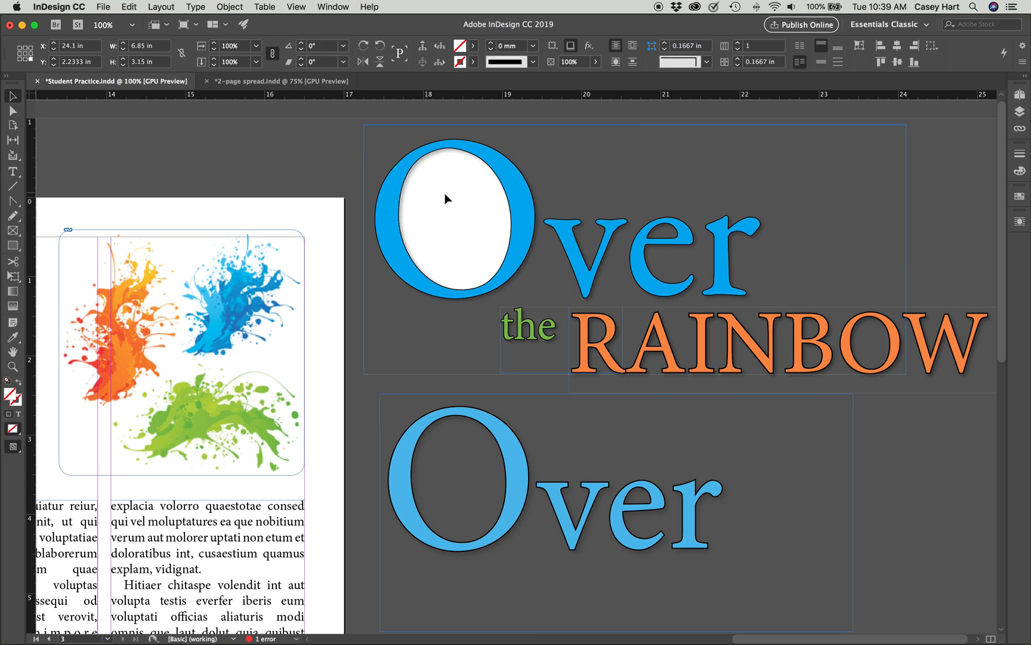
{"action": "left_click_drag", "start_coordinate": [433, 194], "coordinate": [550, 198]}
{"action": "left_click", "coordinate": [458, 213]}
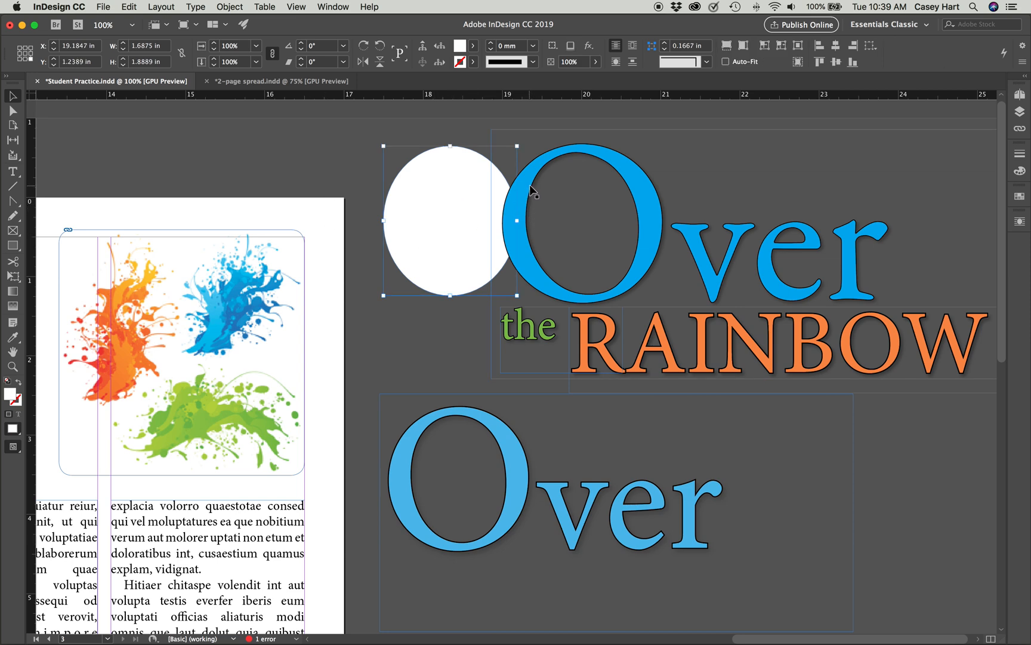
{"action": "key", "text": "super+z"}
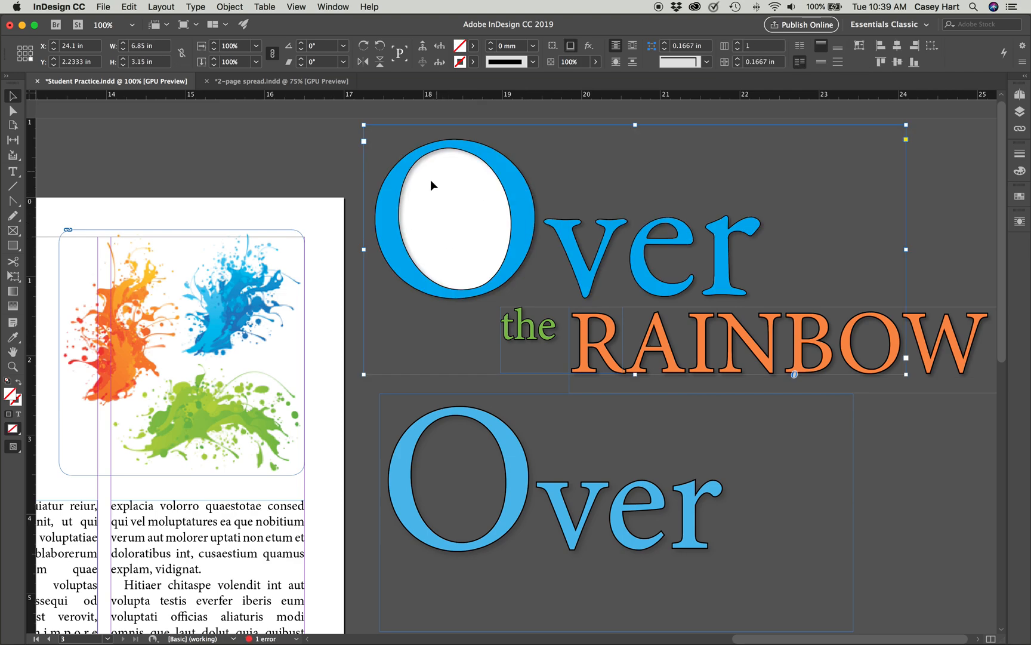
{"action": "scroll", "coordinate": [512, 452], "scroll_direction": "down", "scroll_amount": 3}
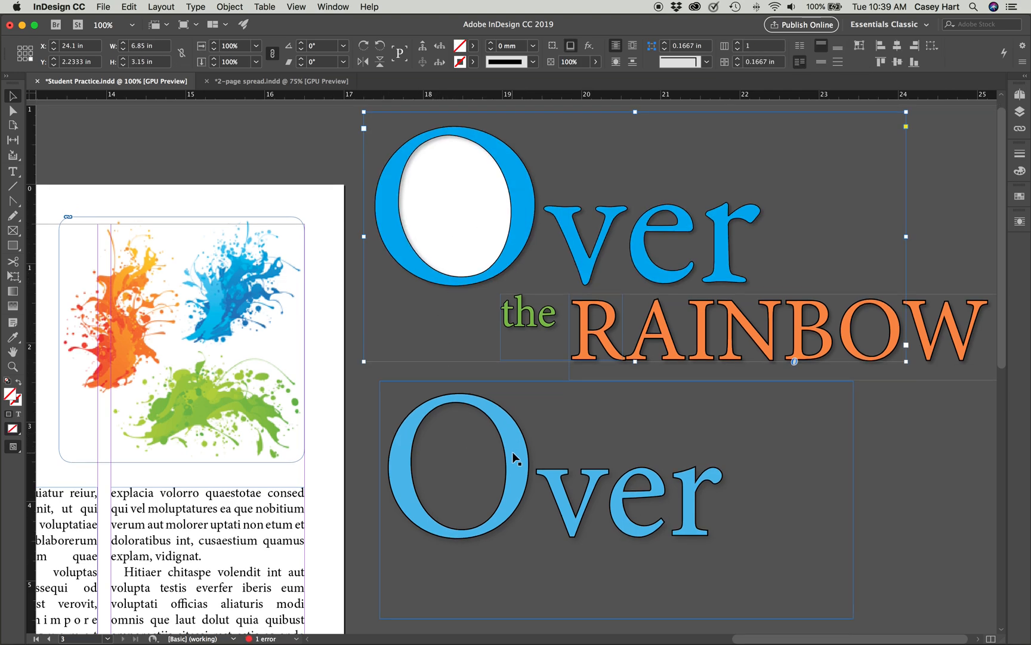
{"action": "left_click", "coordinate": [13, 246]}
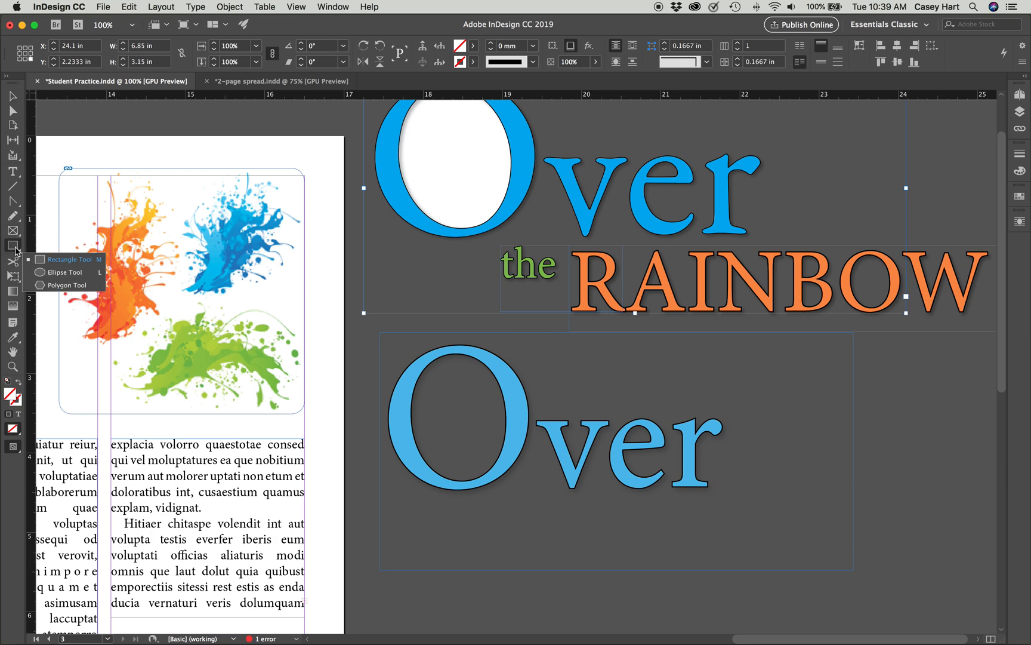
{"action": "left_click", "coordinate": [61, 273]}
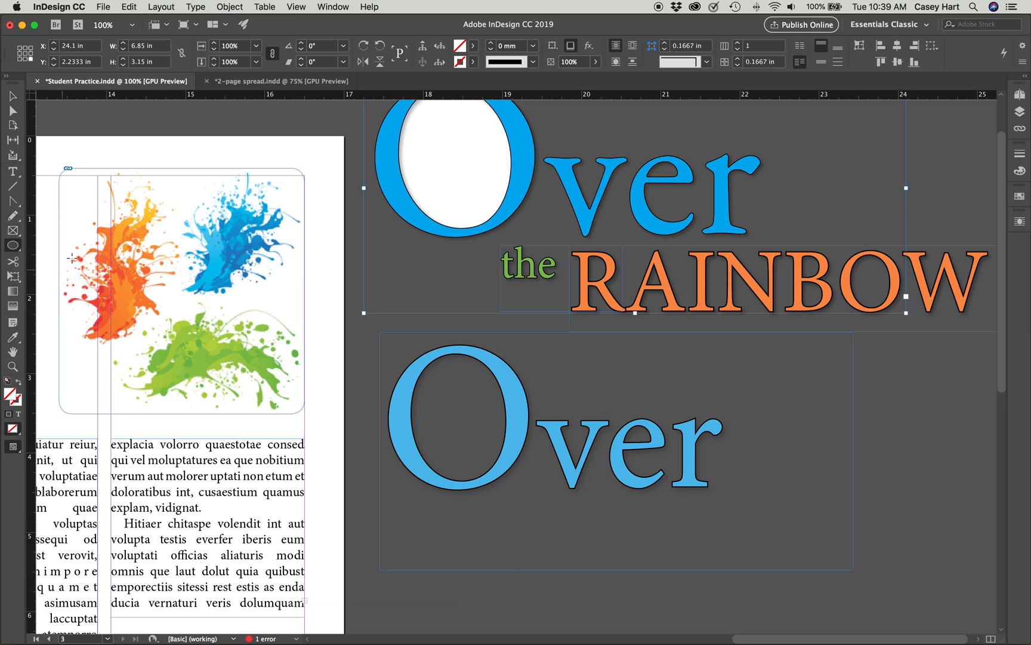
{"action": "scroll", "coordinate": [394, 101], "scroll_direction": "right", "scroll_amount": 1}
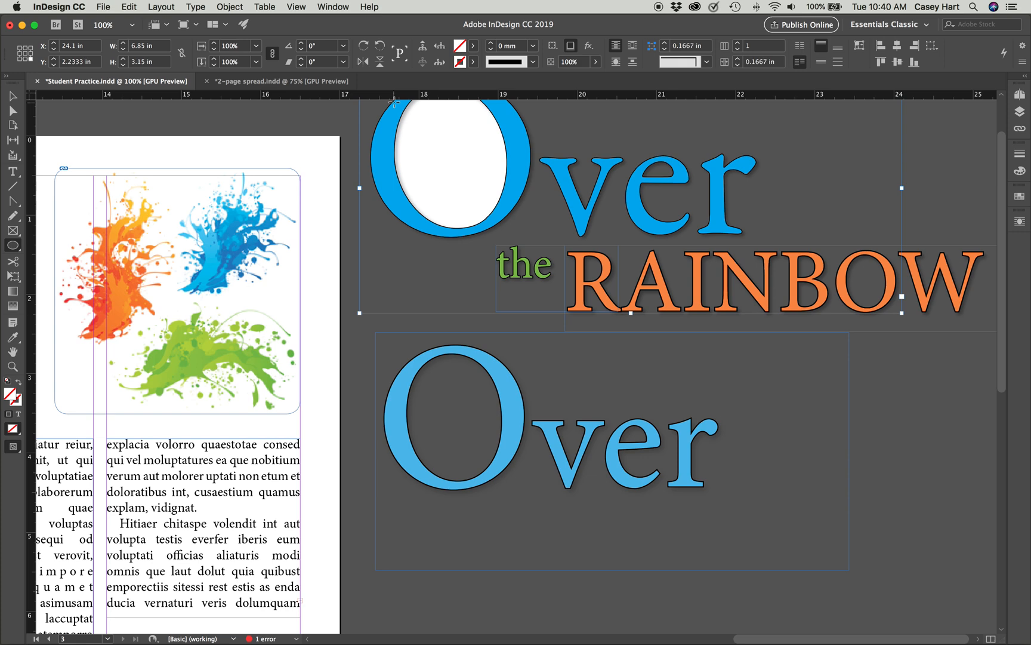
{"action": "left_click", "coordinate": [473, 45]}
{"action": "left_click", "coordinate": [473, 48]}
{"action": "left_click", "coordinate": [474, 49]}
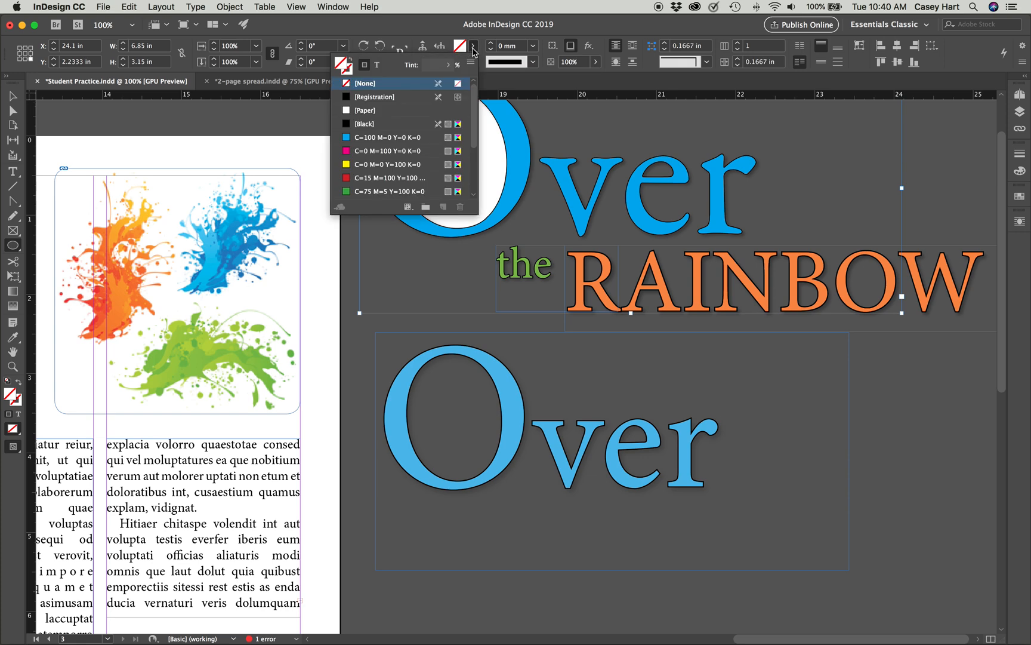
{"action": "left_click", "coordinate": [369, 112]}
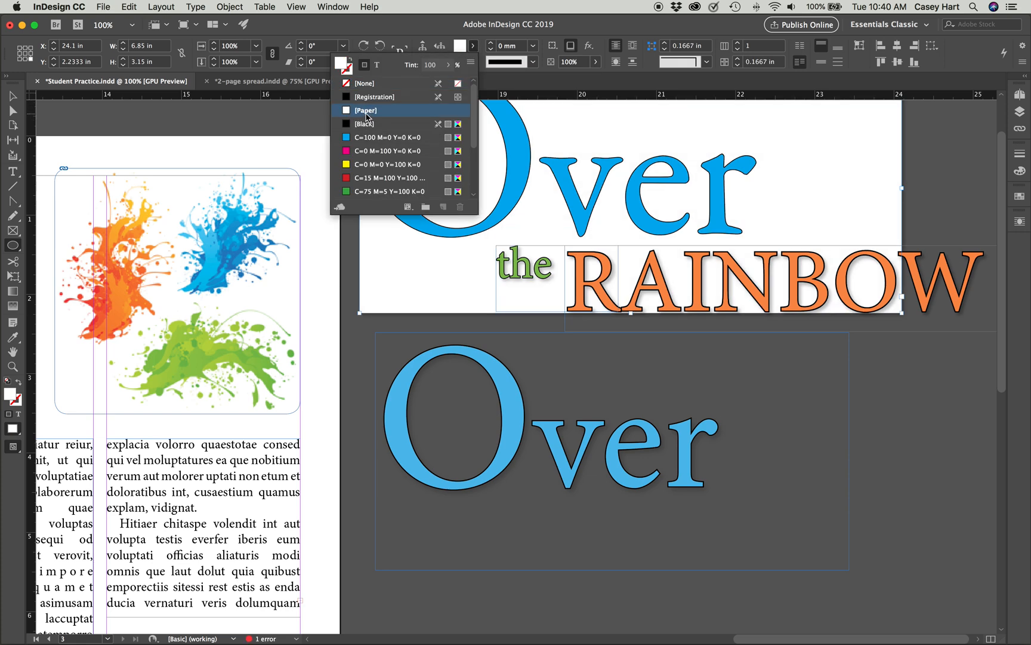
{"action": "left_click", "coordinate": [492, 26]}
{"action": "key", "text": "super+z"}
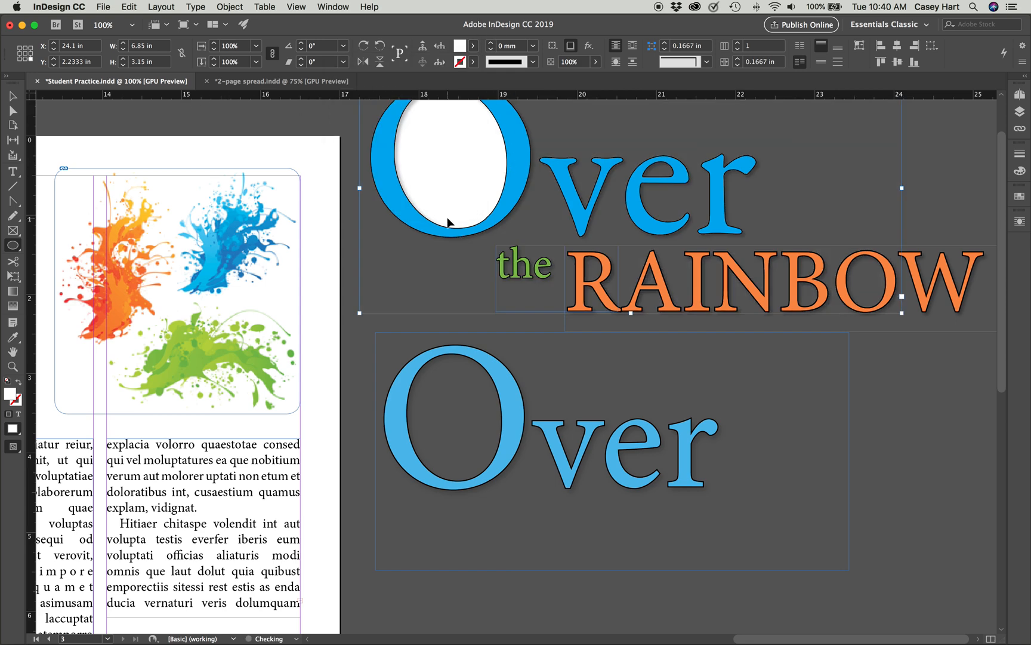
- Deselect everything, activate the Ellipse tool and set the default fill to [Paper]
{"action": "left_click", "coordinate": [13, 96]}
{"action": "left_click", "coordinate": [358, 327]}
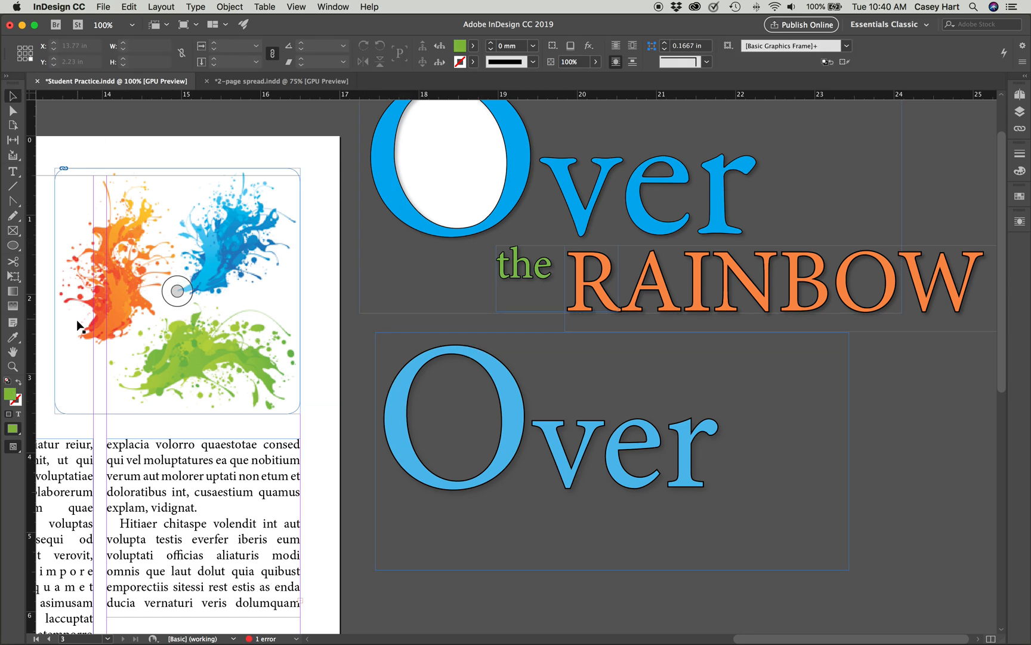
{"action": "left_click", "coordinate": [13, 249]}
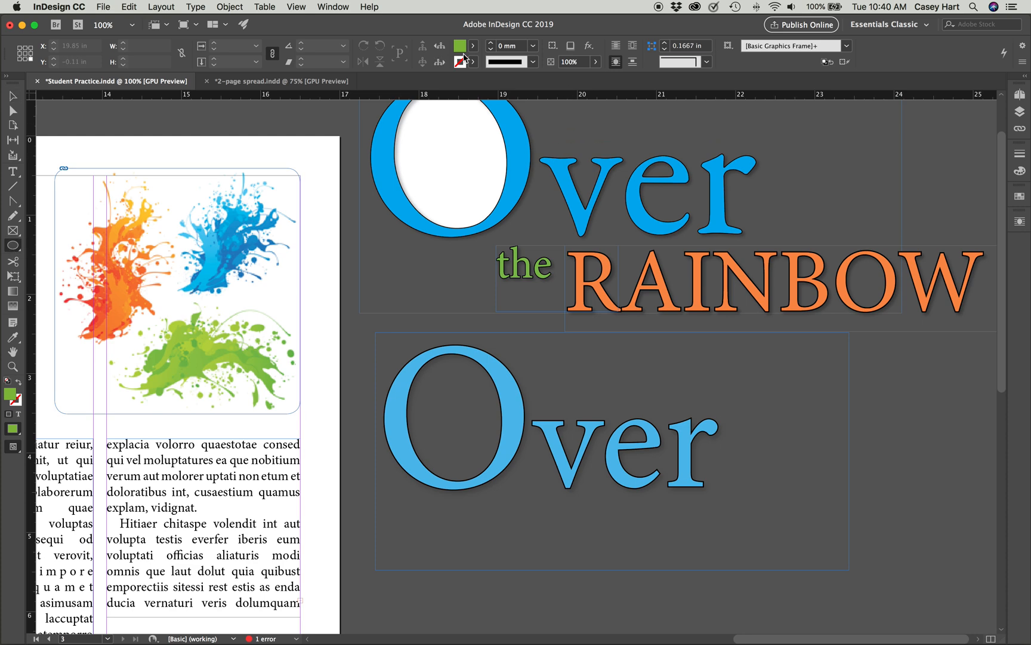
{"action": "left_click", "coordinate": [473, 46]}
{"action": "scroll", "coordinate": [382, 146], "scroll_direction": "up", "scroll_amount": 3}
{"action": "left_click", "coordinate": [376, 111]}
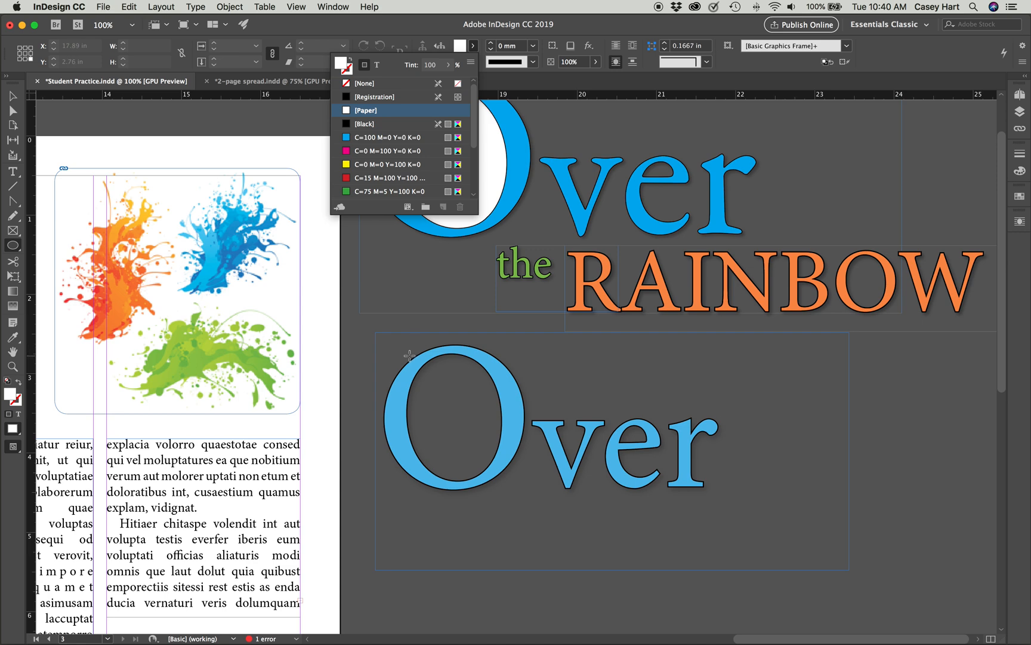
- Draw a white ellipse about 1.47 in wide and 1.71 in high over the lower title's O and remove its text wrap
{"action": "left_click_drag", "start_coordinate": [408, 351], "coordinate": [513, 484]}
{"action": "key", "text": "super+z"}
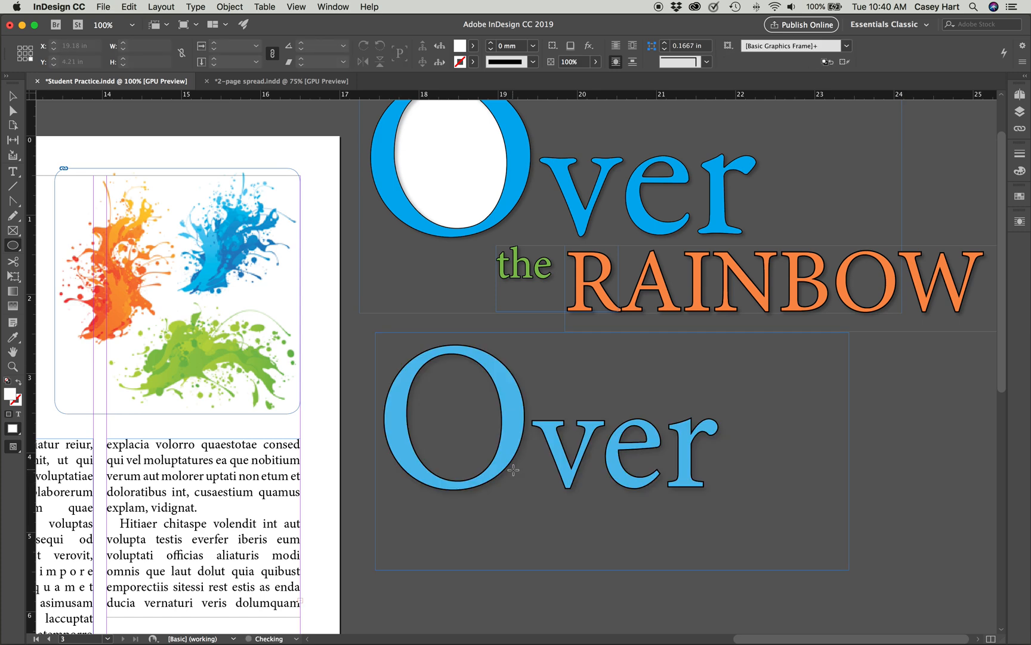
{"action": "left_click_drag", "start_coordinate": [397, 354], "coordinate": [514, 488]}
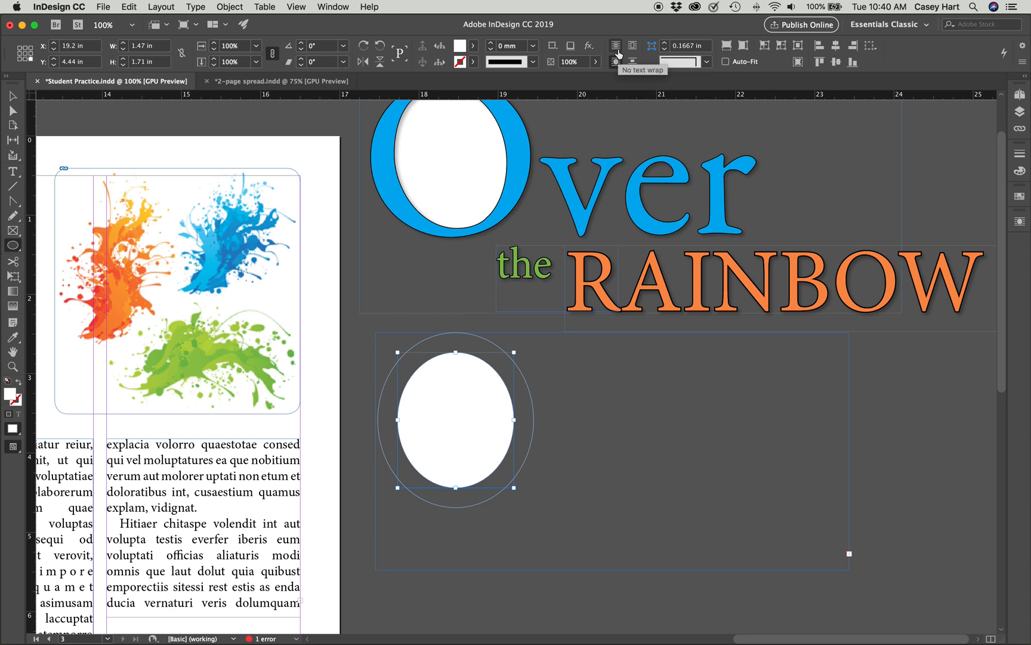
{"action": "left_click", "coordinate": [618, 55]}
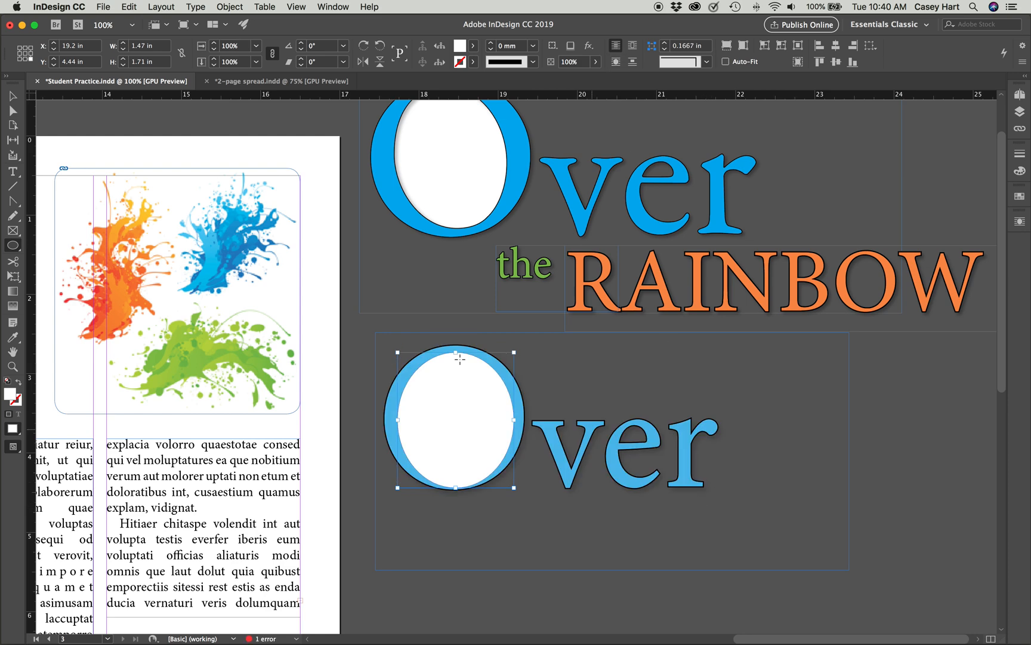
- Centre the white ellipse over the lower title's O, at about X 19.19 in and Y 4.4 in
{"action": "left_click", "coordinate": [12, 96]}
{"action": "left_click_drag", "start_coordinate": [455, 407], "coordinate": [455, 406]}
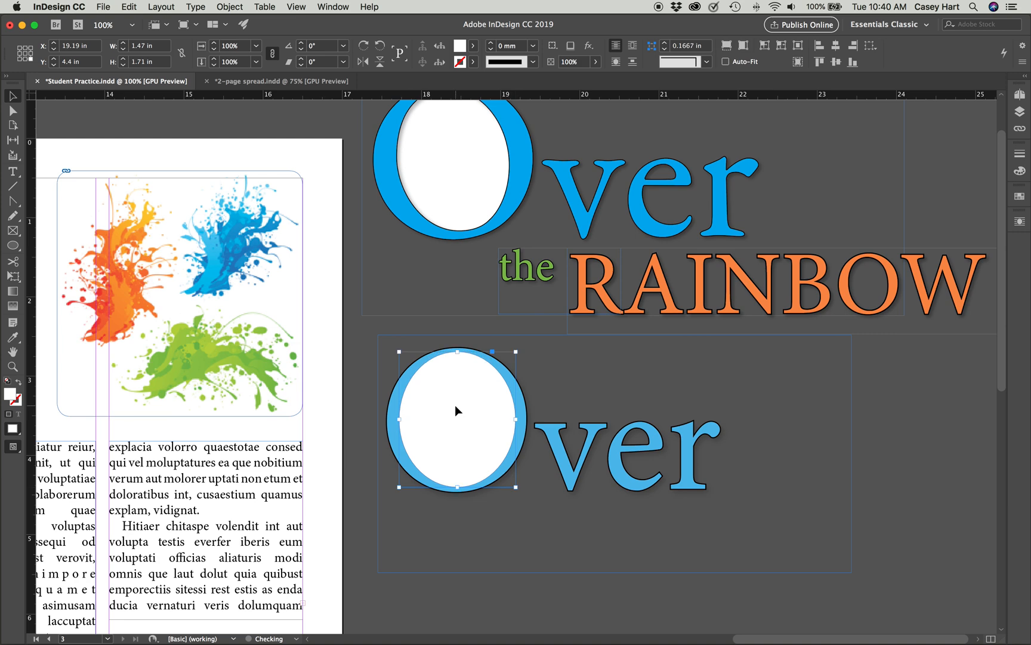
{"action": "key", "text": "Left"}
{"action": "key", "text": "Left"}
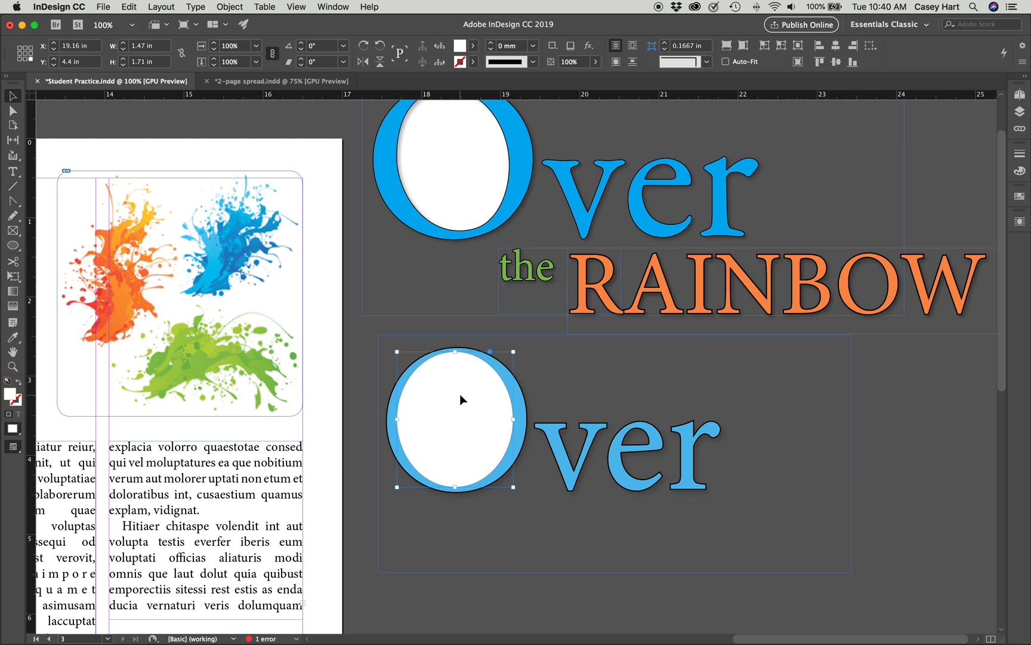
{"action": "left_click_drag", "start_coordinate": [460, 397], "coordinate": [468, 405]}
{"action": "scroll", "coordinate": [470, 396], "scroll_direction": "left", "scroll_amount": 1}
{"action": "key", "text": "Left"}
{"action": "key", "text": "Right"}
{"action": "key", "text": "Left"}
{"action": "key", "text": "Right"}
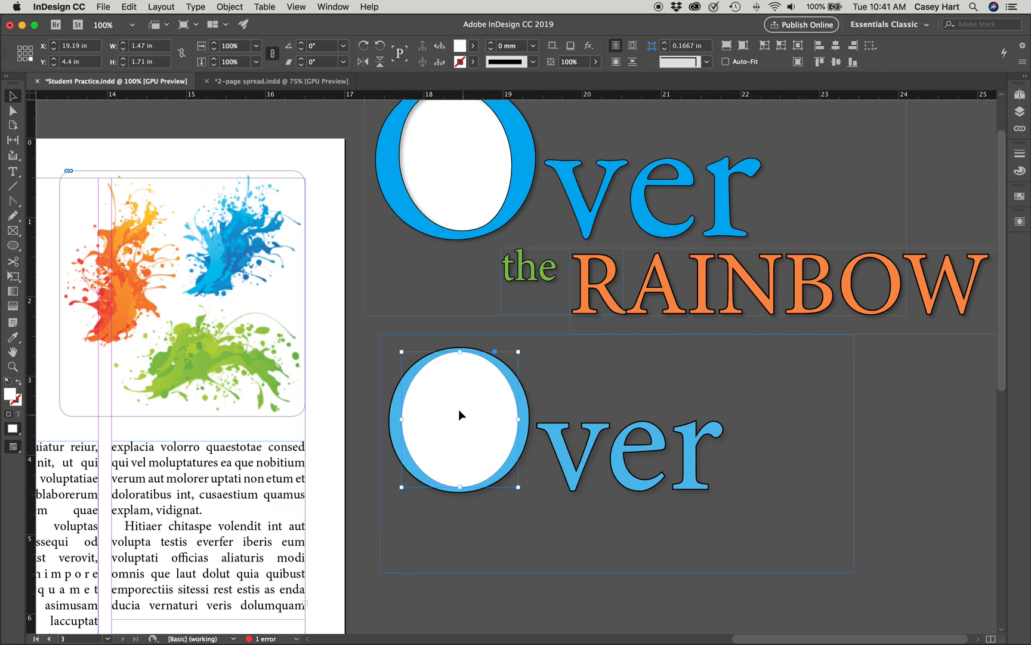
- Send the white ellipse to the back, behind the lower "Over" text
{"action": "right_click", "coordinate": [459, 413]}
{"action": "mouse_move", "coordinate": [548, 421]}
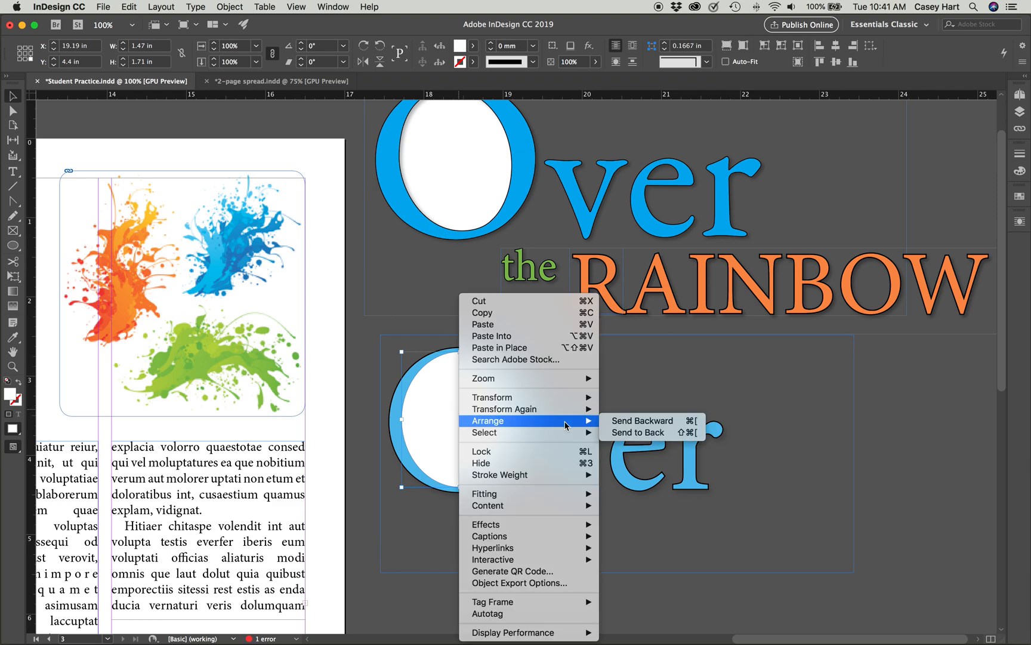
{"action": "left_click", "coordinate": [639, 433]}
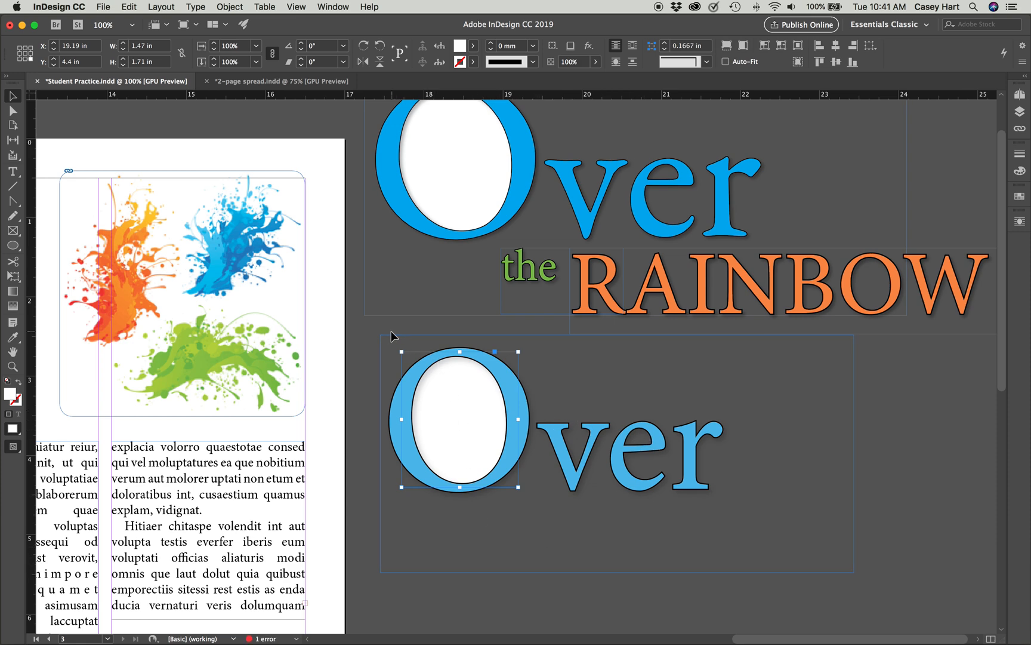
- Group the lower "Over" text frame with its white ellipse and move the group to about X 23.32 in, Y 5.45 in
{"action": "left_click", "coordinate": [368, 328]}
{"action": "left_click_drag", "start_coordinate": [368, 328], "coordinate": [873, 527]}
{"action": "left_click_drag", "start_coordinate": [364, 402], "coordinate": [651, 474]}
{"action": "right_click", "coordinate": [443, 402]}
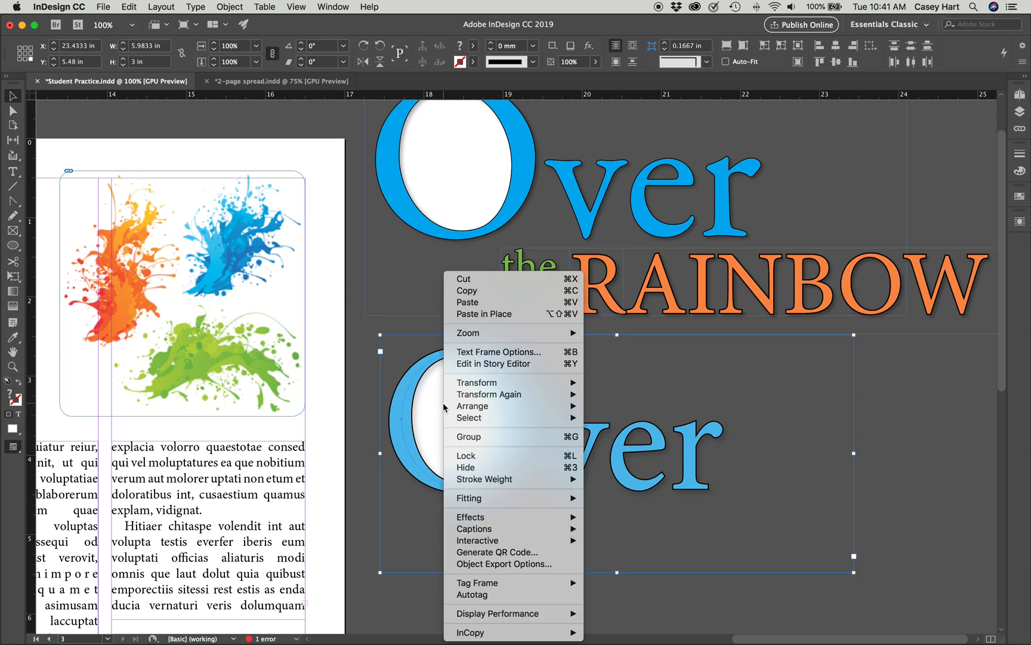
{"action": "left_click", "coordinate": [484, 438]}
{"action": "mouse_move", "coordinate": [523, 415]}
{"action": "left_mouse_down"}
{"action": "mouse_move", "coordinate": [668, 419]}
{"action": "mouse_move", "coordinate": [495, 419]}
{"action": "mouse_move", "coordinate": [591, 422]}
{"action": "mouse_move", "coordinate": [525, 417]}
{"action": "mouse_move", "coordinate": [543, 411]}
{"action": "left_mouse_up"}
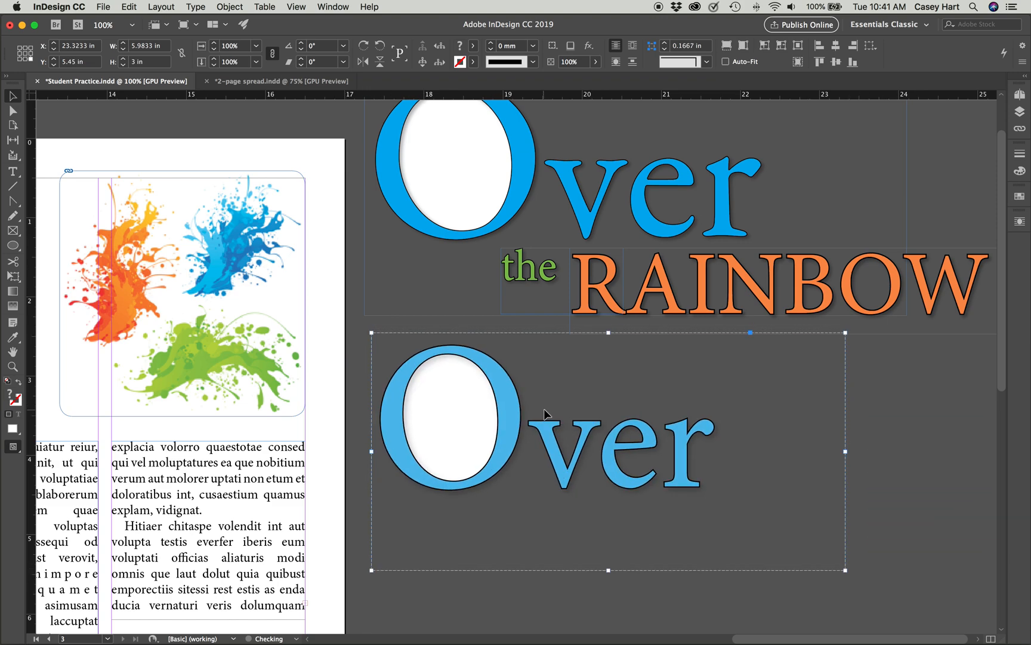
{"action": "left_click", "coordinate": [888, 419]}
{"action": "scroll", "coordinate": [888, 419], "scroll_direction": "down", "scroll_amount": 5}
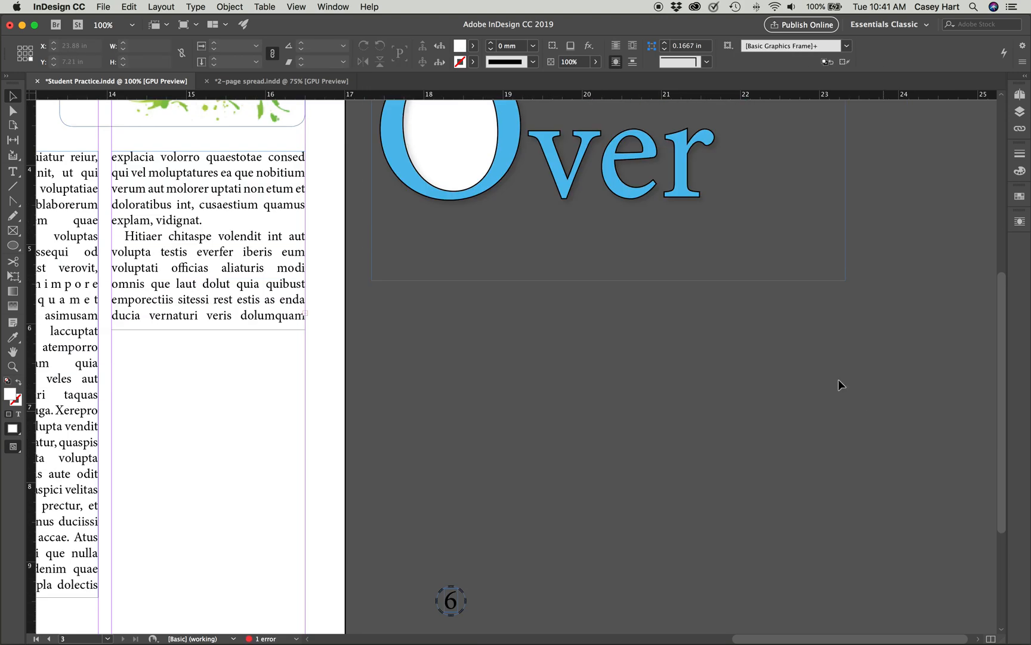
{"action": "scroll", "coordinate": [684, 322], "scroll_direction": "up", "scroll_amount": 5}
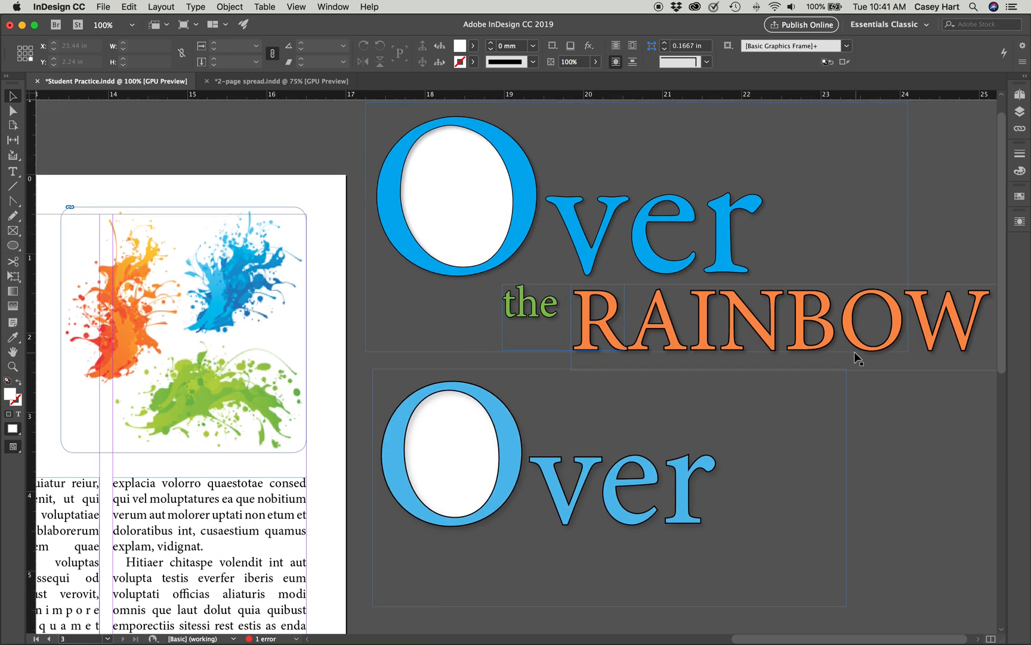
{"action": "scroll", "coordinate": [692, 343], "scroll_direction": "right", "scroll_amount": 2}
{"action": "scroll", "coordinate": [692, 343], "scroll_direction": "down", "scroll_amount": 1}
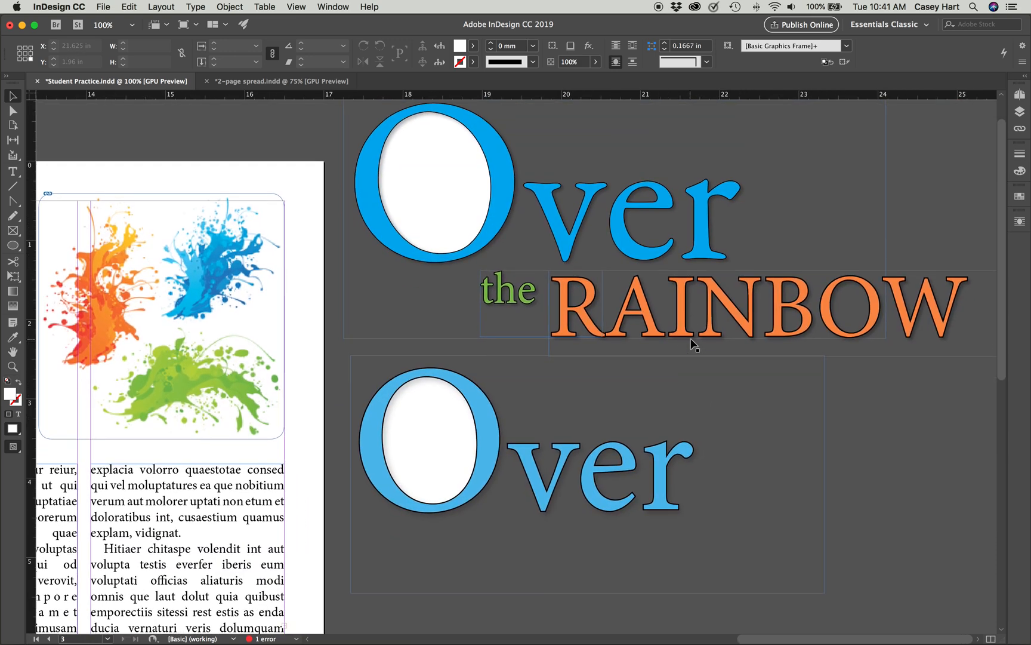
{"action": "scroll", "coordinate": [698, 339], "scroll_direction": "down", "scroll_amount": 1}
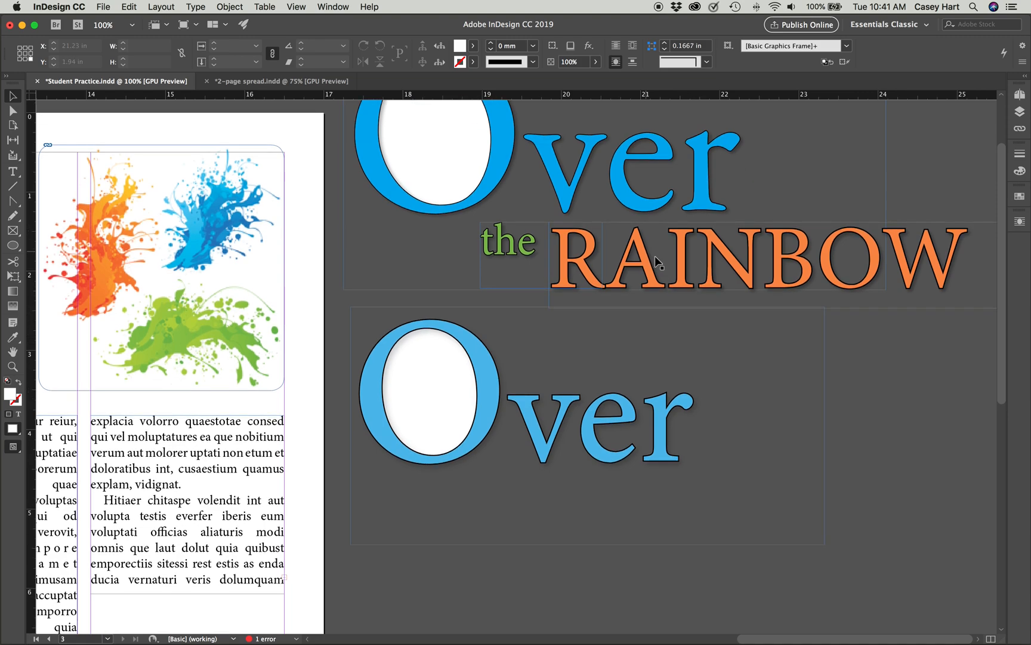
- Create a text frame about 5.65 in wide and 1.45 in high below the lower "Over" title, containing "Rainbow"
{"action": "left_click", "coordinate": [12, 171]}
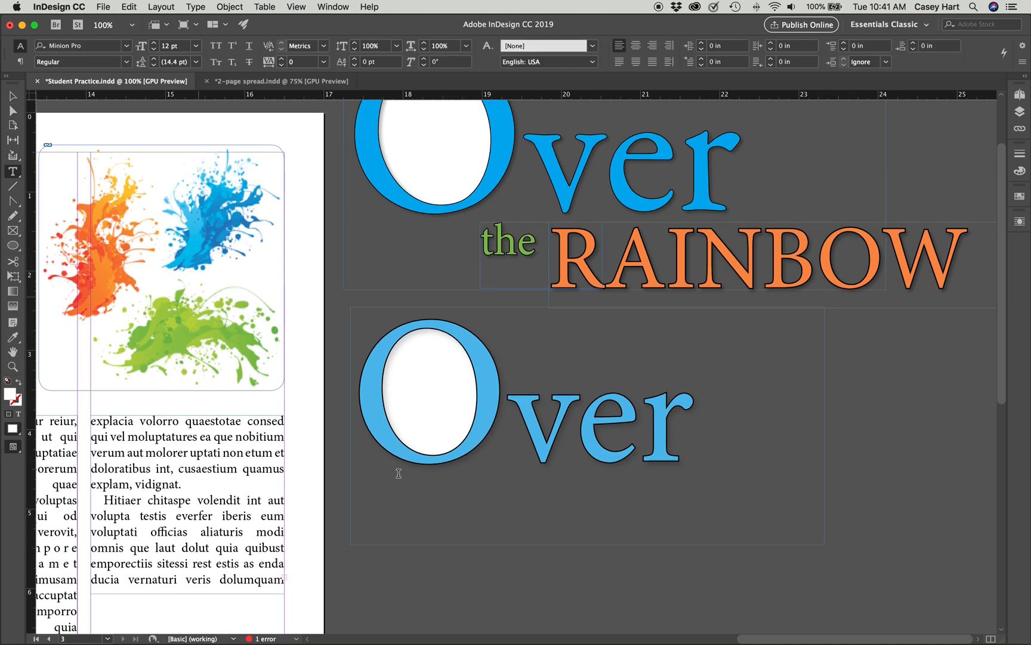
{"action": "scroll", "coordinate": [503, 533], "scroll_direction": "down", "scroll_amount": 4}
{"action": "left_click_drag", "start_coordinate": [493, 374], "coordinate": [941, 489]}
{"action": "type", "text": "R"}
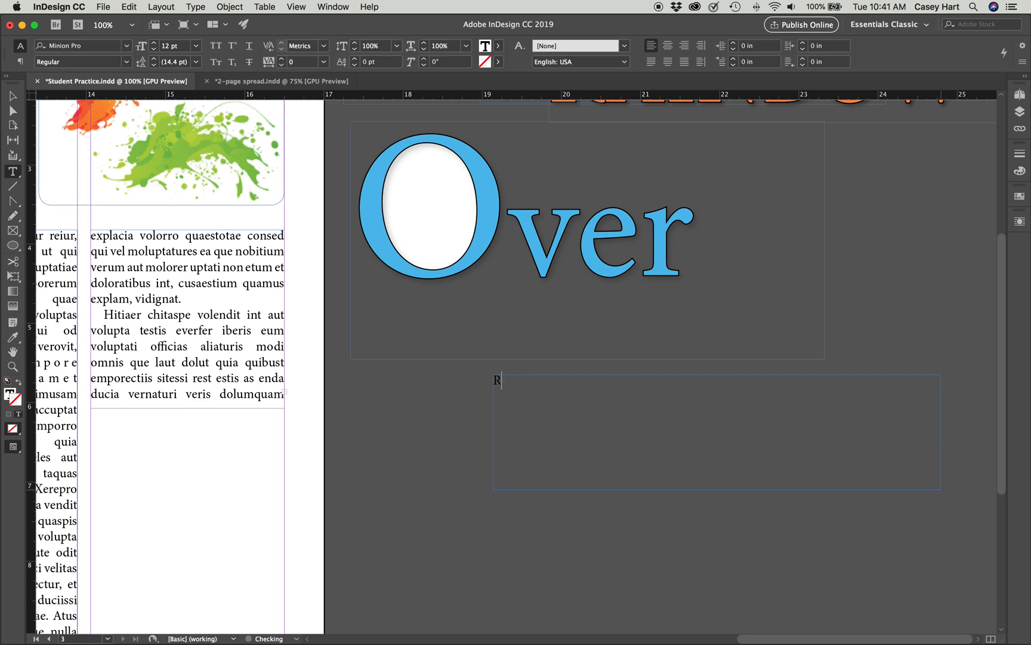
{"action": "type", "text": "ainbow"}
- Set the "Rainbow" text's font size to 72 pt
{"action": "left_click_drag", "start_coordinate": [545, 382], "coordinate": [486, 381]}
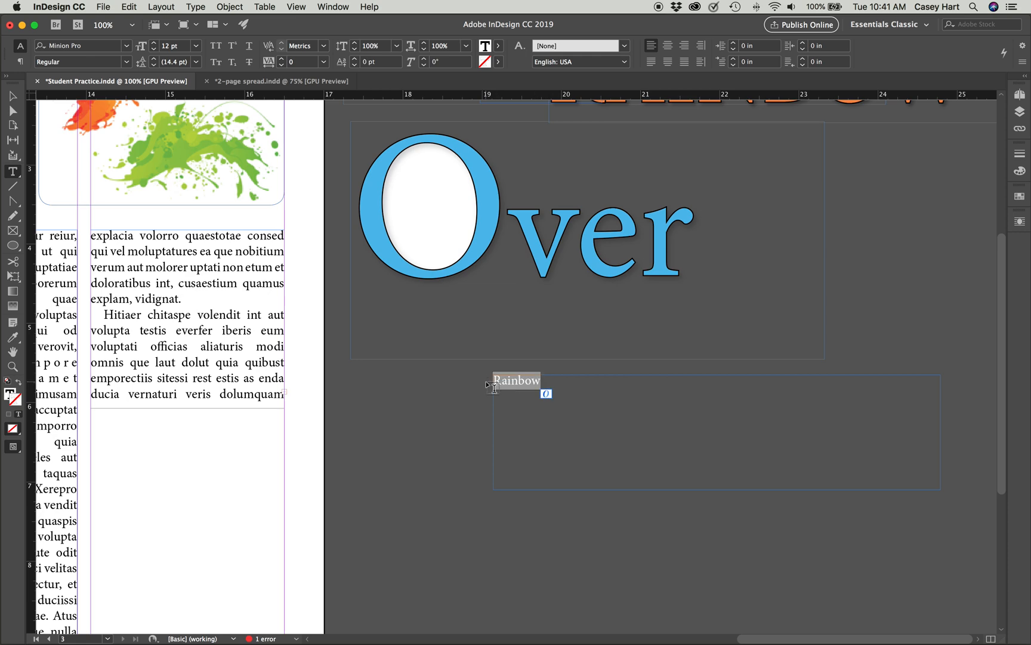
{"action": "left_click", "coordinate": [196, 47]}
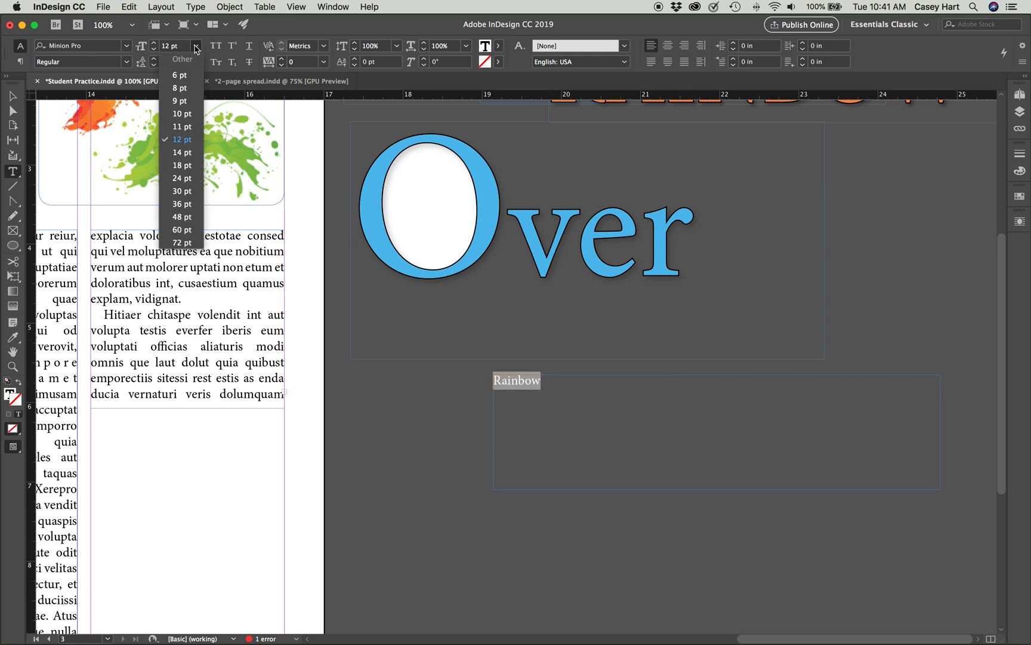
{"action": "left_click", "coordinate": [185, 218]}
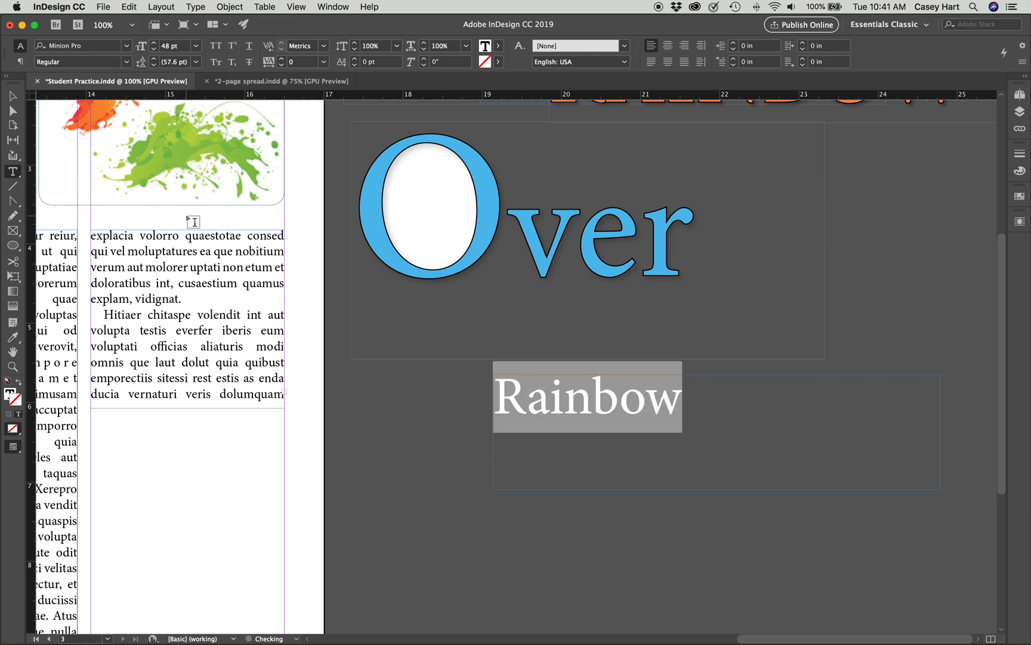
{"action": "left_click", "coordinate": [153, 42]}
{"action": "left_click", "coordinate": [153, 43]}
{"action": "left_click", "coordinate": [153, 43]}
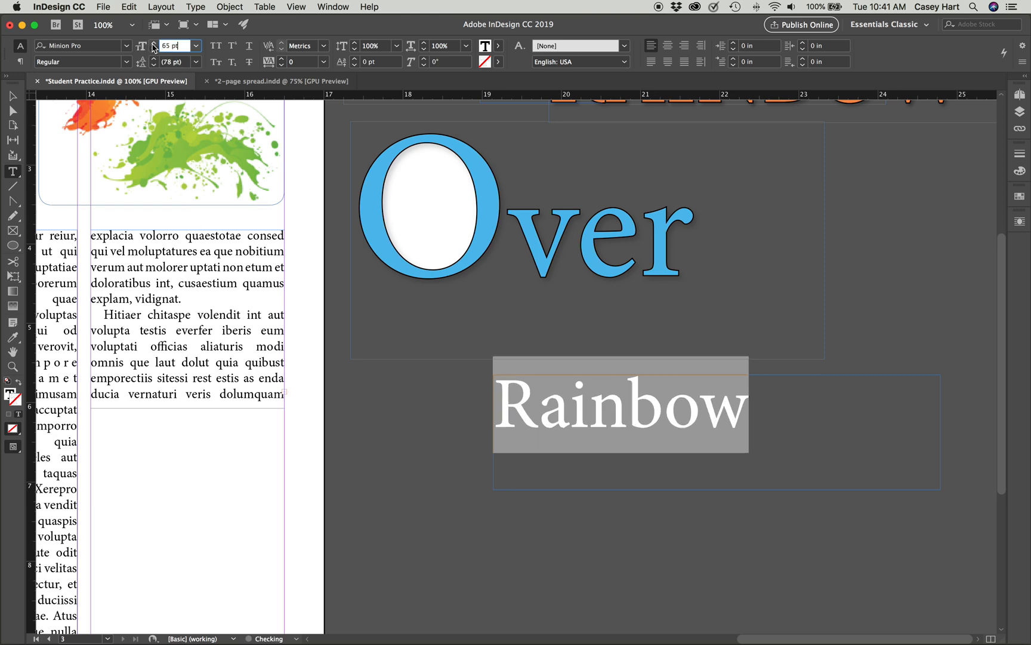
{"action": "left_click", "coordinate": [154, 44]}
{"action": "left_click", "coordinate": [153, 44]}
{"action": "left_click", "coordinate": [153, 43]}
{"action": "left_click", "coordinate": [153, 44]}
{"action": "left_click", "coordinate": [153, 43]}
{"action": "left_click", "coordinate": [153, 44]}
{"action": "left_click", "coordinate": [153, 43]}
- Fill the "Rainbow" text with orange e8954a sampled from the orange paint splatter
{"action": "scroll", "coordinate": [519, 258], "scroll_direction": "up", "scroll_amount": 3}
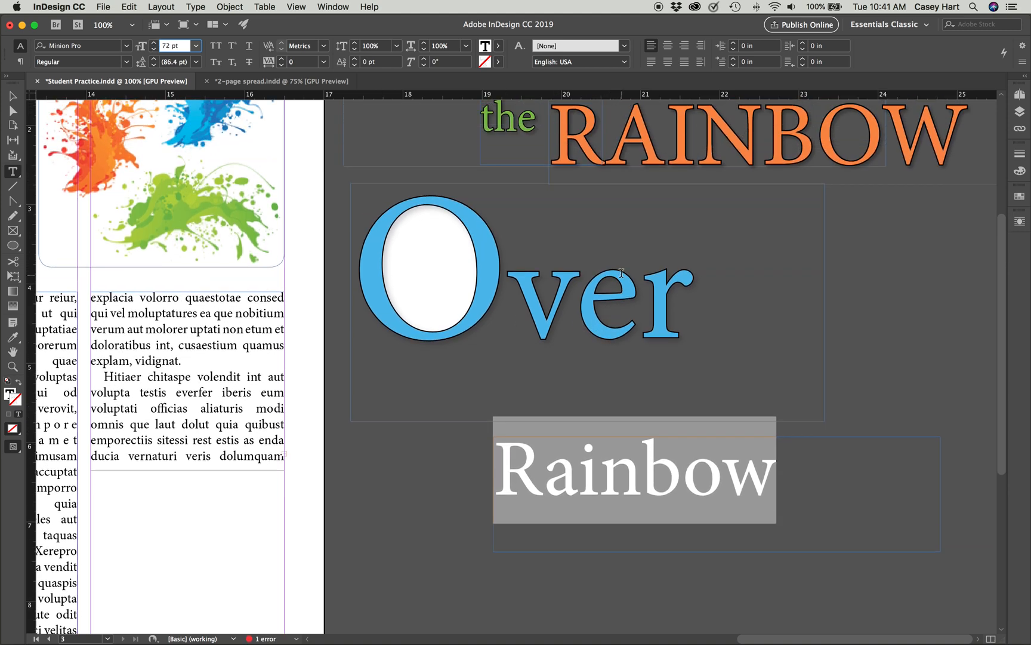
{"action": "double_click", "coordinate": [485, 50]}
{"action": "left_click", "coordinate": [778, 213]}
{"action": "left_click", "coordinate": [97, 176]}
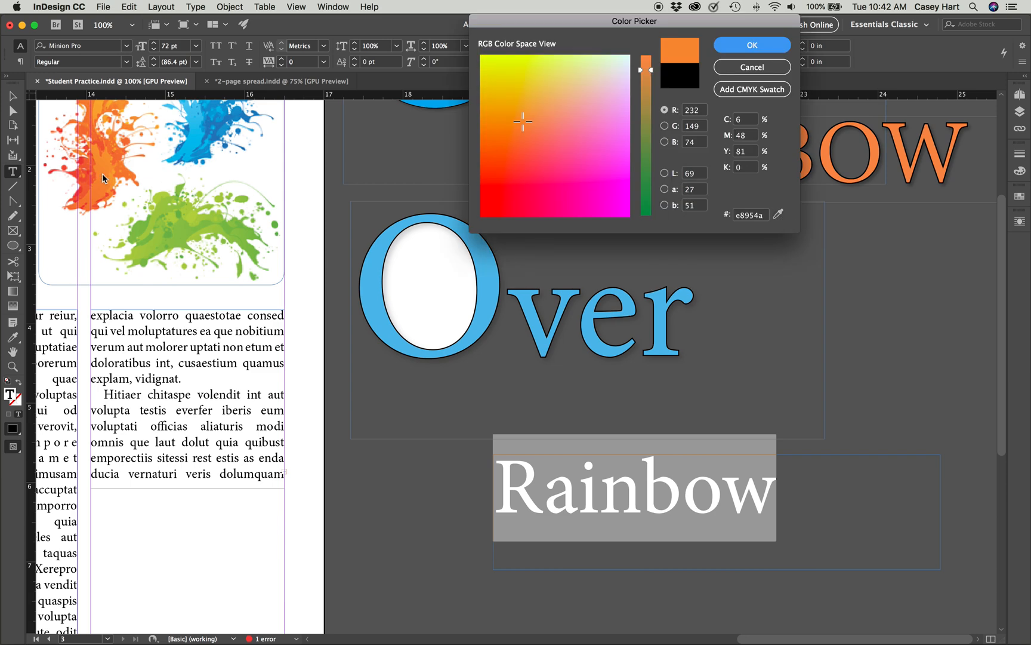
{"action": "left_click", "coordinate": [752, 45]}
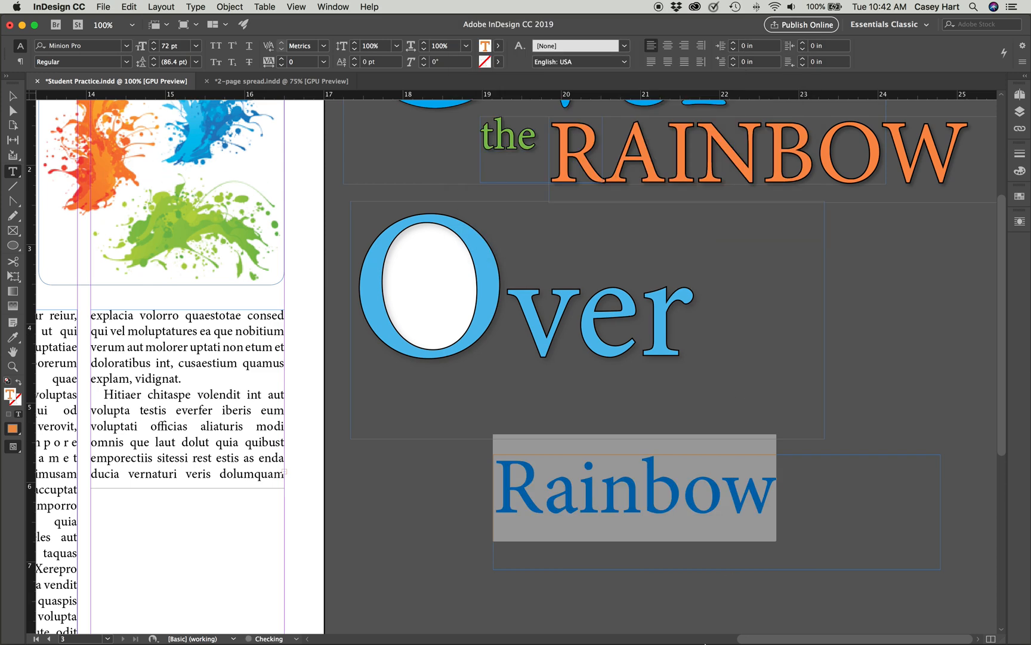
- Compare All Caps and Small Caps on the new "Rainbow" text, keeping All Caps
{"action": "left_click", "coordinate": [741, 464]}
{"action": "left_click_drag", "start_coordinate": [771, 492], "coordinate": [504, 477]}
{"action": "left_click", "coordinate": [218, 51]}
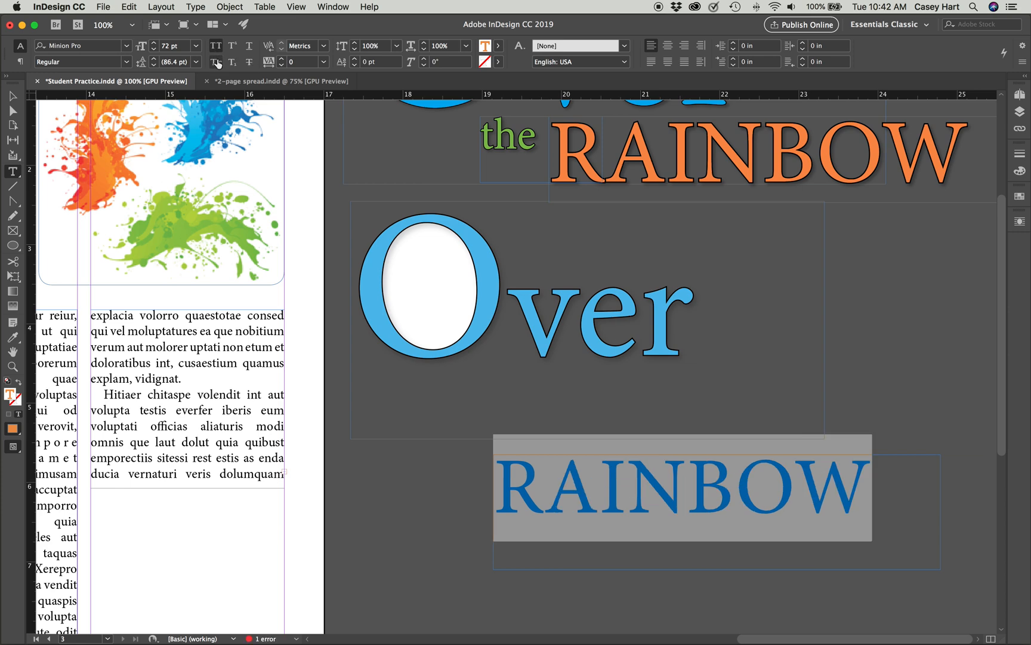
{"action": "left_click", "coordinate": [217, 63]}
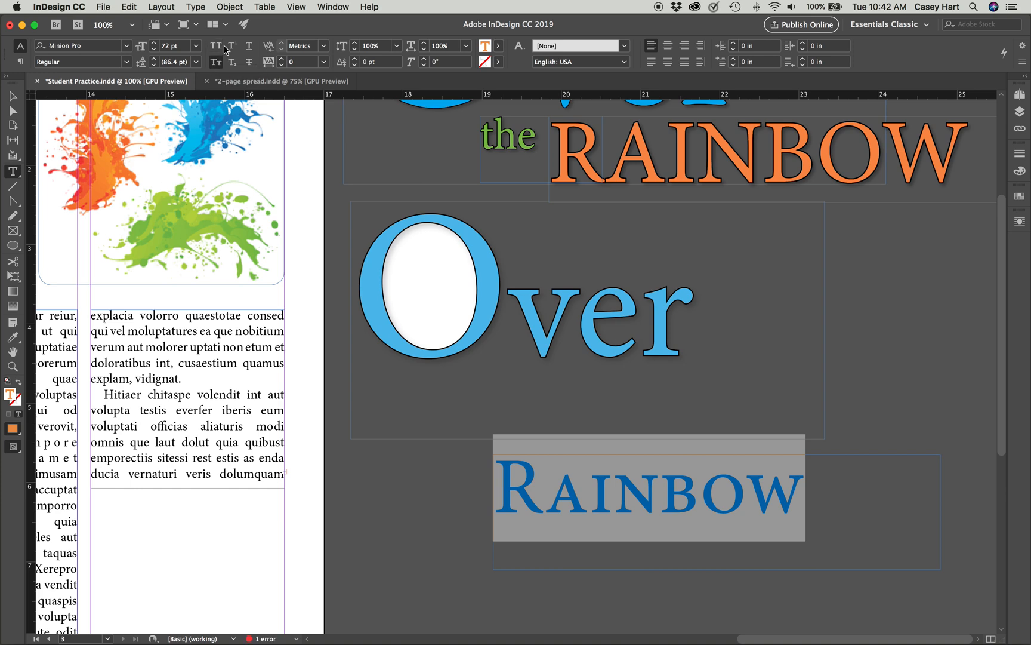
{"action": "left_click", "coordinate": [218, 50]}
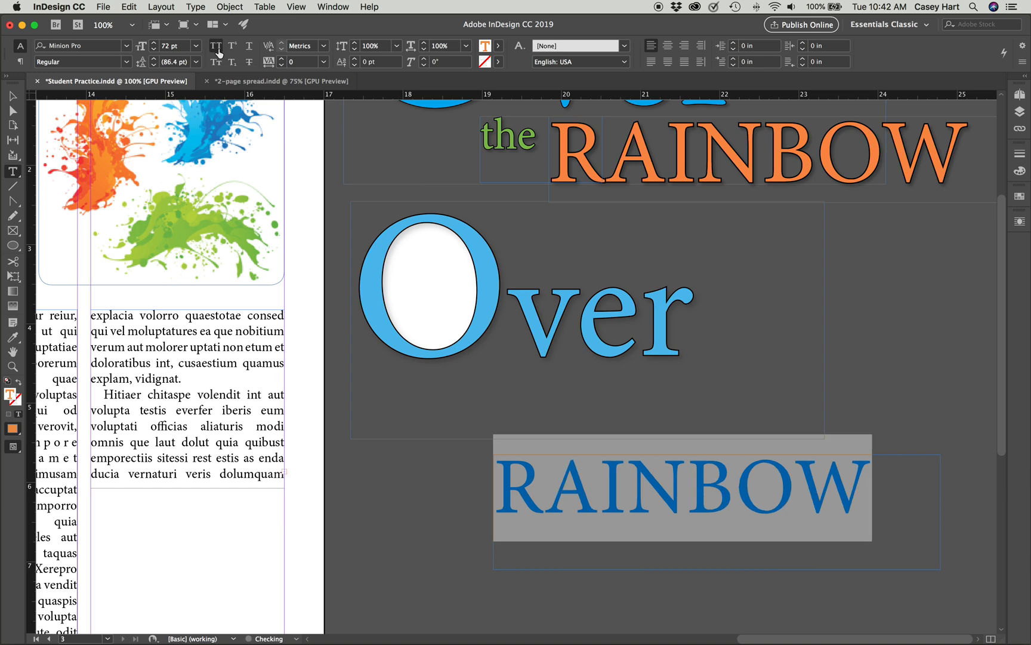
- Give the orange RAINBOW lettering below "Over" a [Black] stroke
{"action": "left_click", "coordinate": [652, 511]}
{"action": "left_click_drag", "start_coordinate": [853, 486], "coordinate": [495, 488]}
{"action": "scroll", "coordinate": [520, 100], "scroll_direction": "down", "scroll_amount": 1}
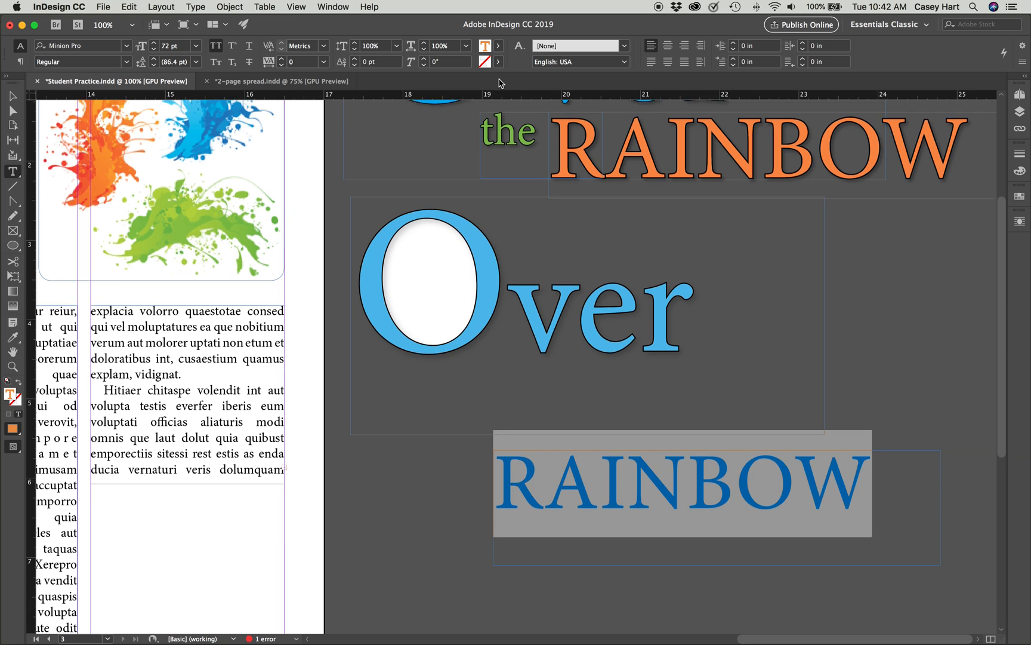
{"action": "left_click", "coordinate": [498, 61]}
{"action": "left_click", "coordinate": [389, 140]}
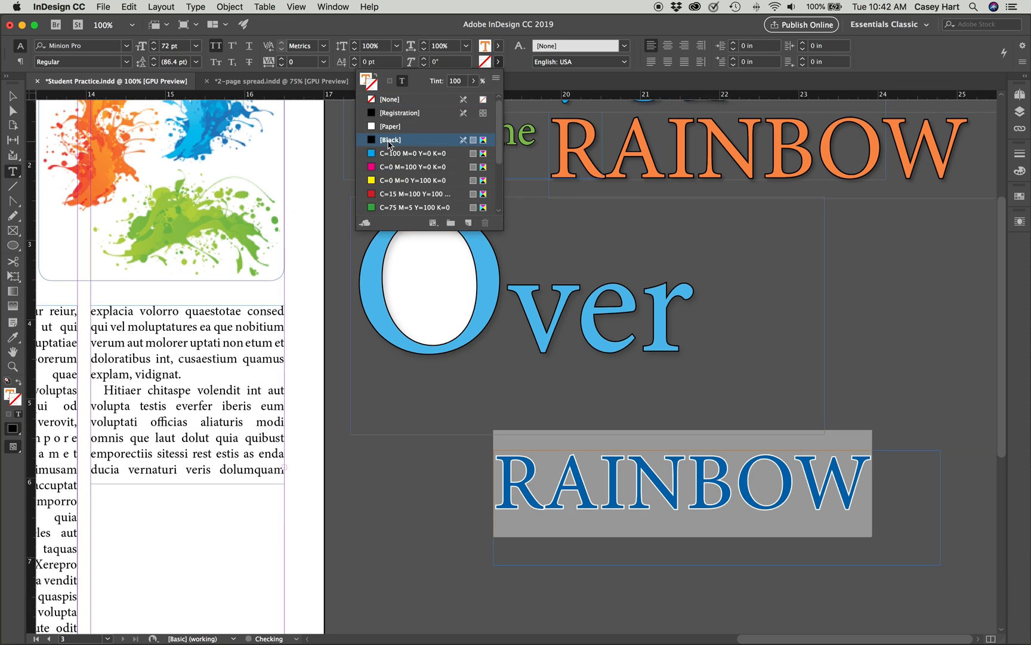
{"action": "left_click", "coordinate": [662, 455]}
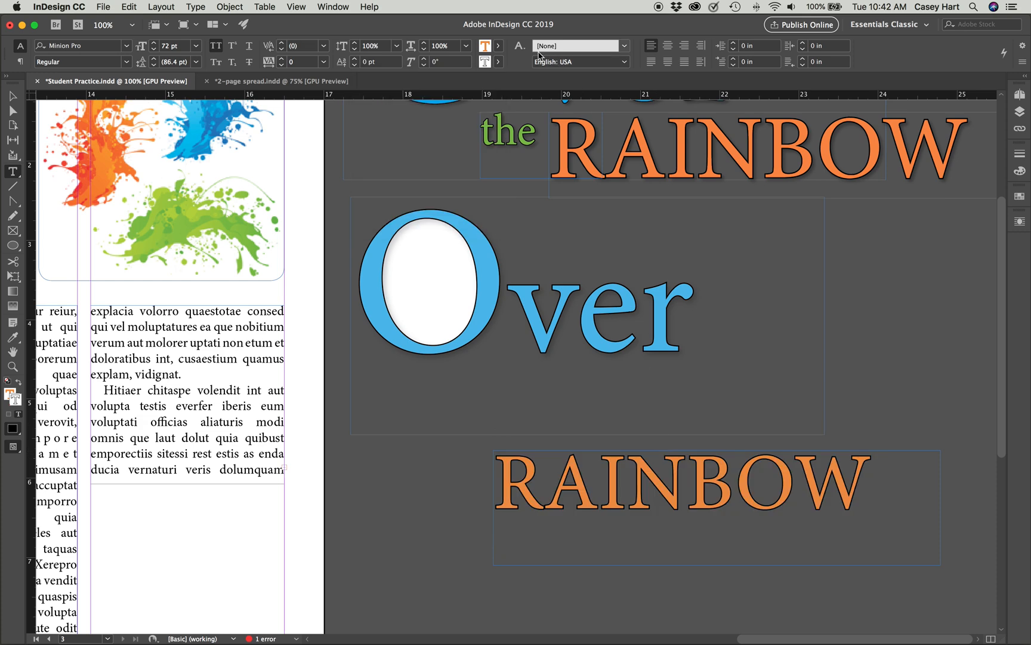
- Check the character and paragraph formatting controls for the lower RAINBOW text
{"action": "double_click", "coordinate": [659, 489]}
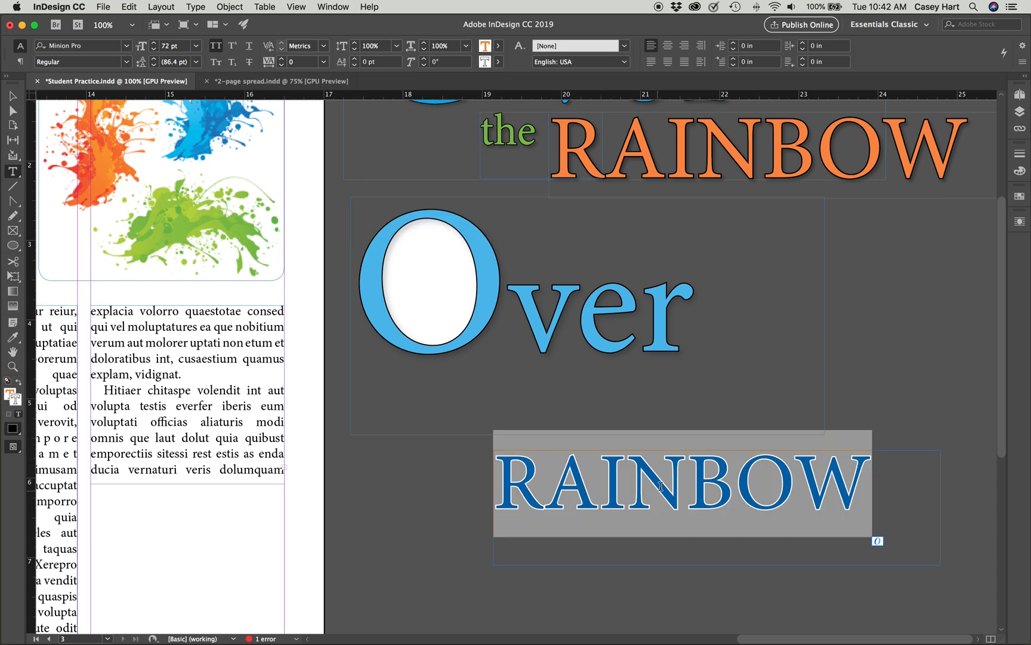
{"action": "left_click", "coordinate": [701, 485]}
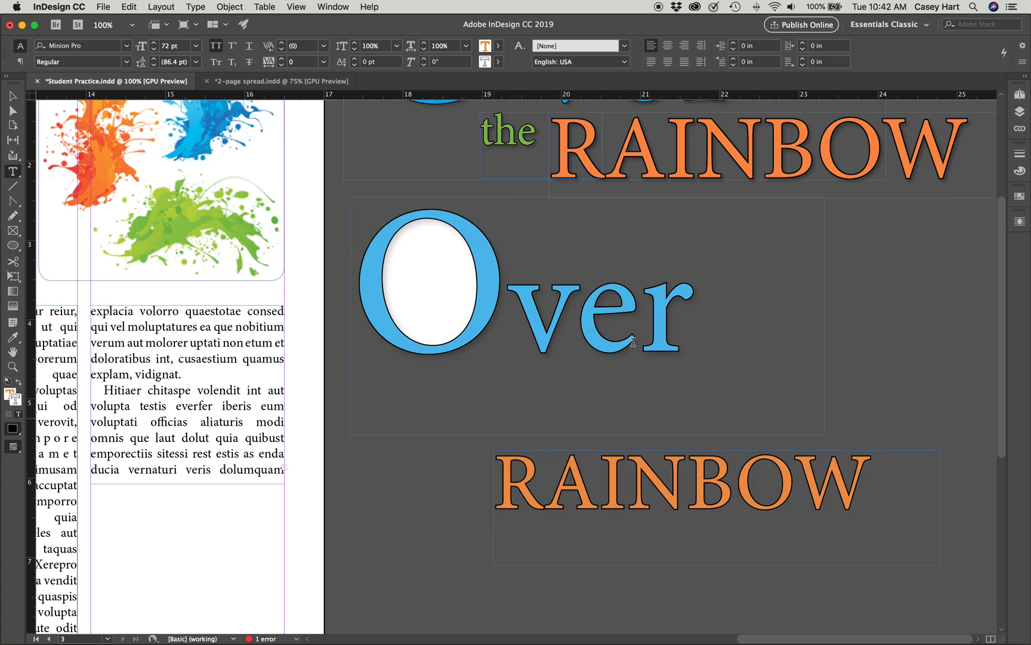
{"action": "left_click", "coordinate": [20, 62]}
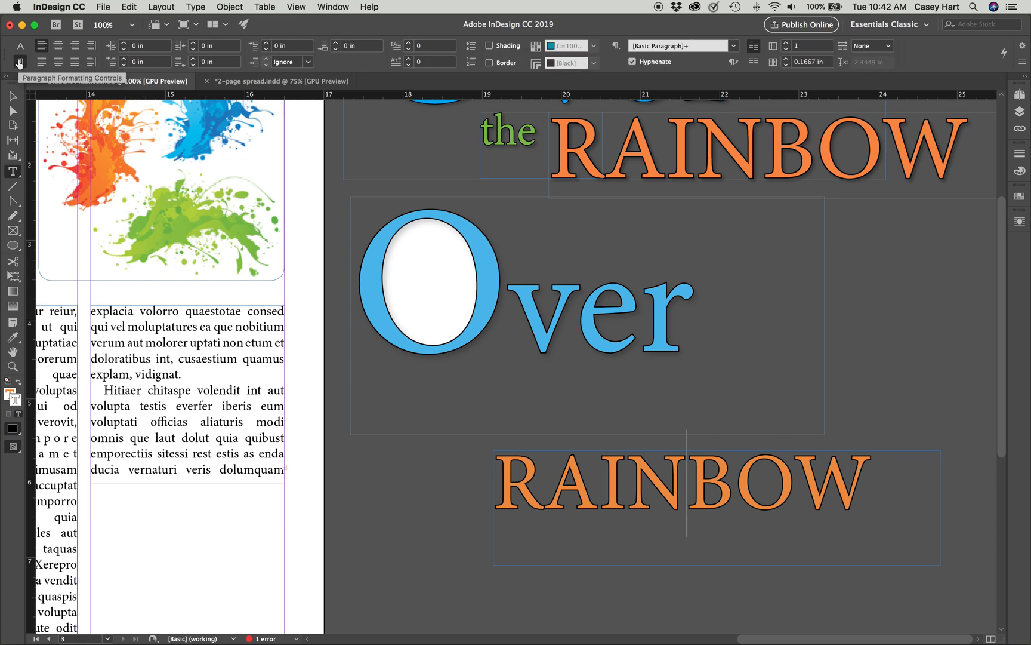
{"action": "double_click", "coordinate": [717, 498]}
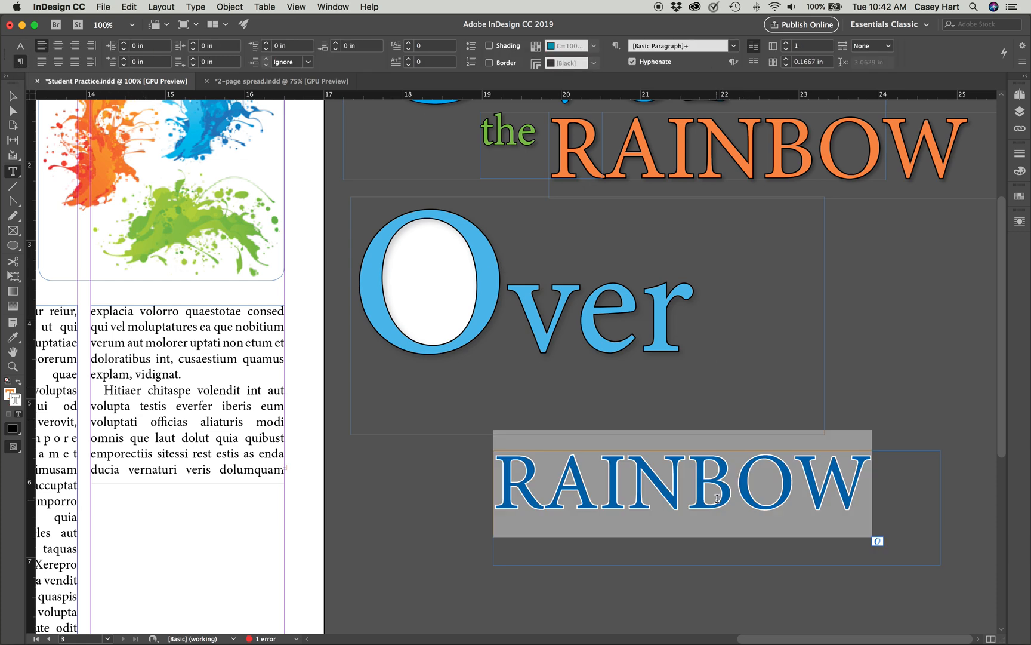
{"action": "left_click", "coordinate": [20, 46]}
{"action": "double_click", "coordinate": [744, 483]}
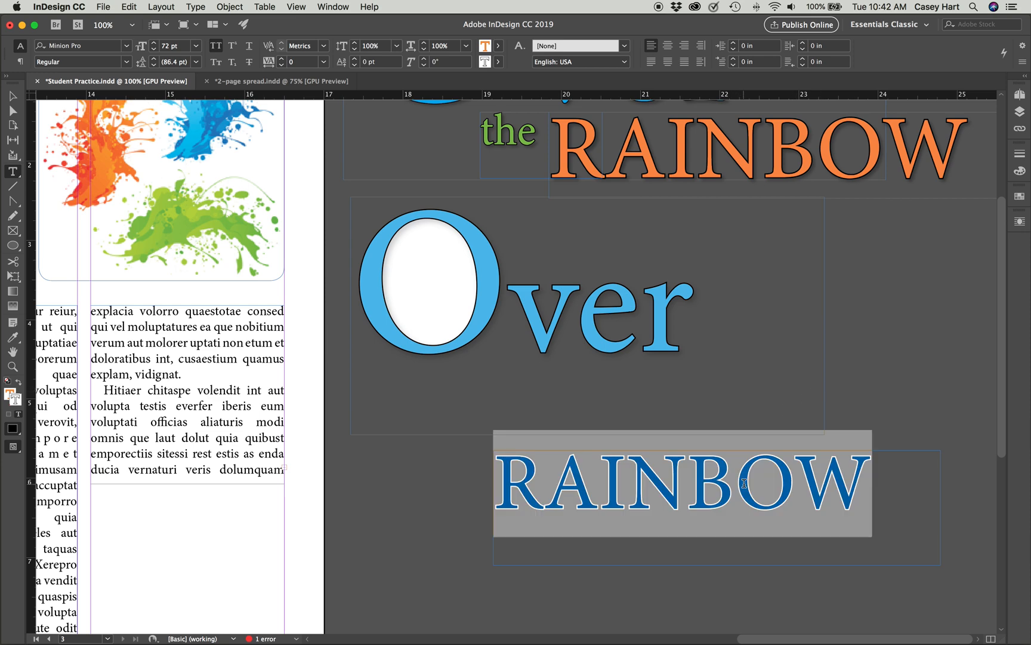
- Open the stroke settings with the whole lower RAINBOW word selected
{"action": "left_click", "coordinate": [1022, 154]}
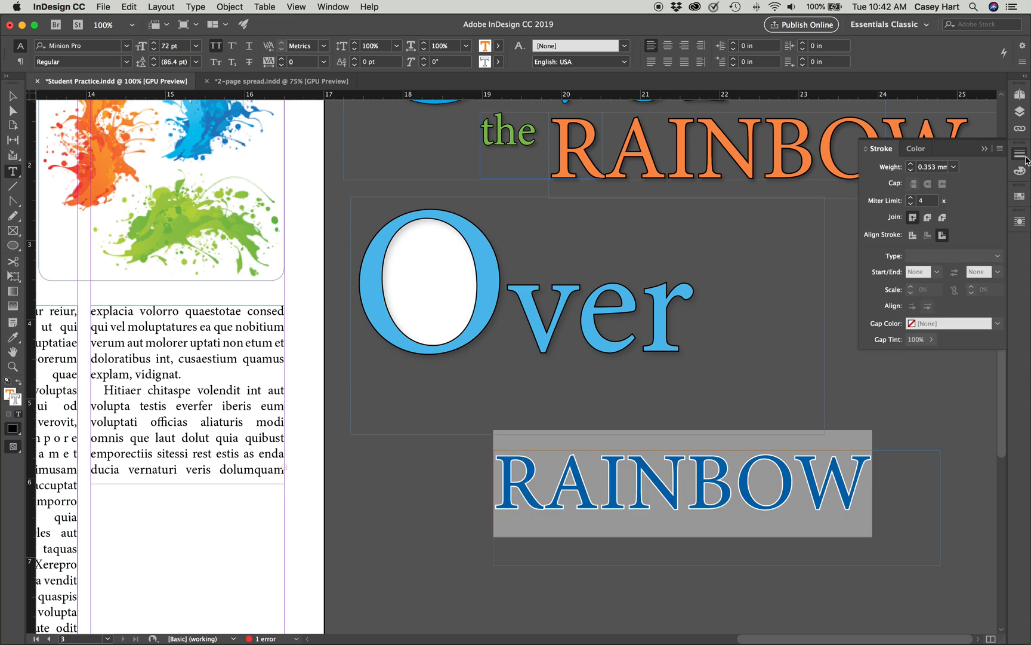
{"action": "left_click", "coordinate": [685, 477]}
{"action": "double_click", "coordinate": [689, 477]}
{"action": "left_click", "coordinate": [1024, 150]}
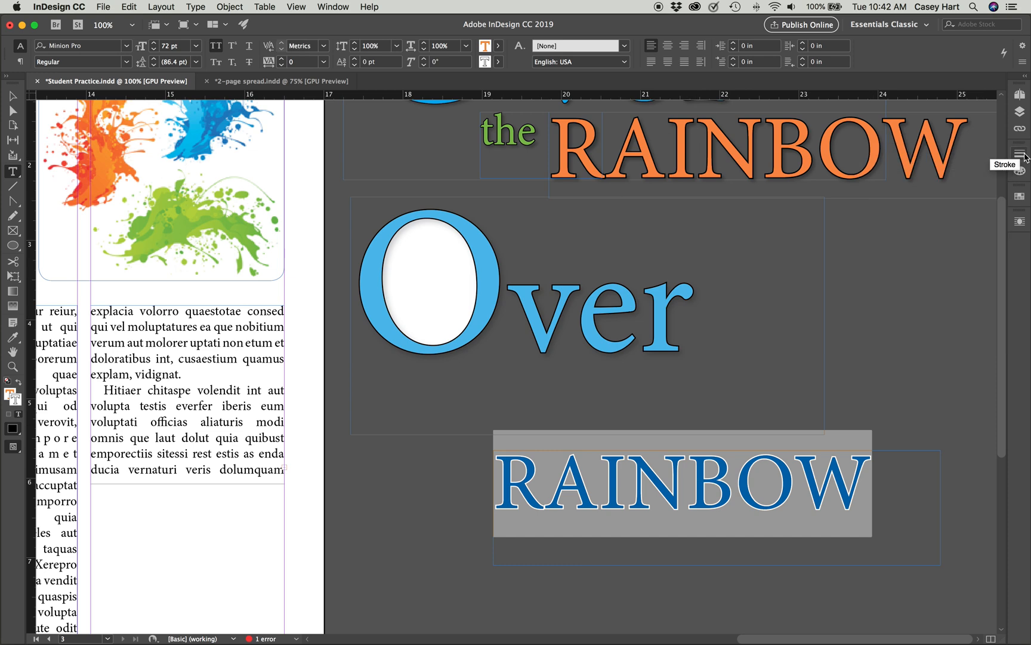
{"action": "left_click", "coordinate": [1024, 157]}
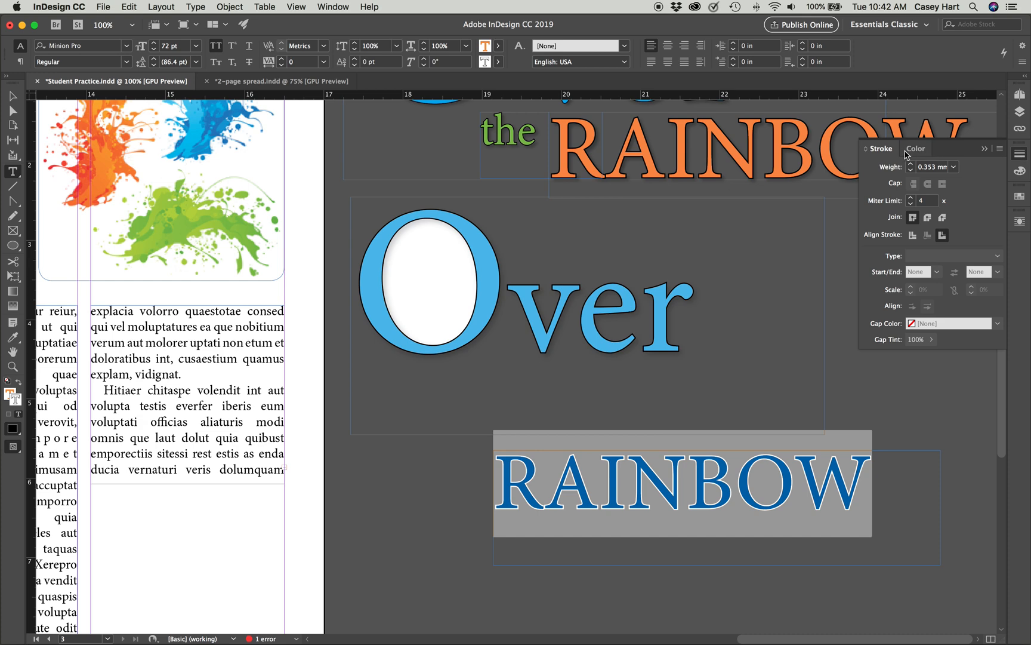
{"action": "left_click", "coordinate": [329, 5]}
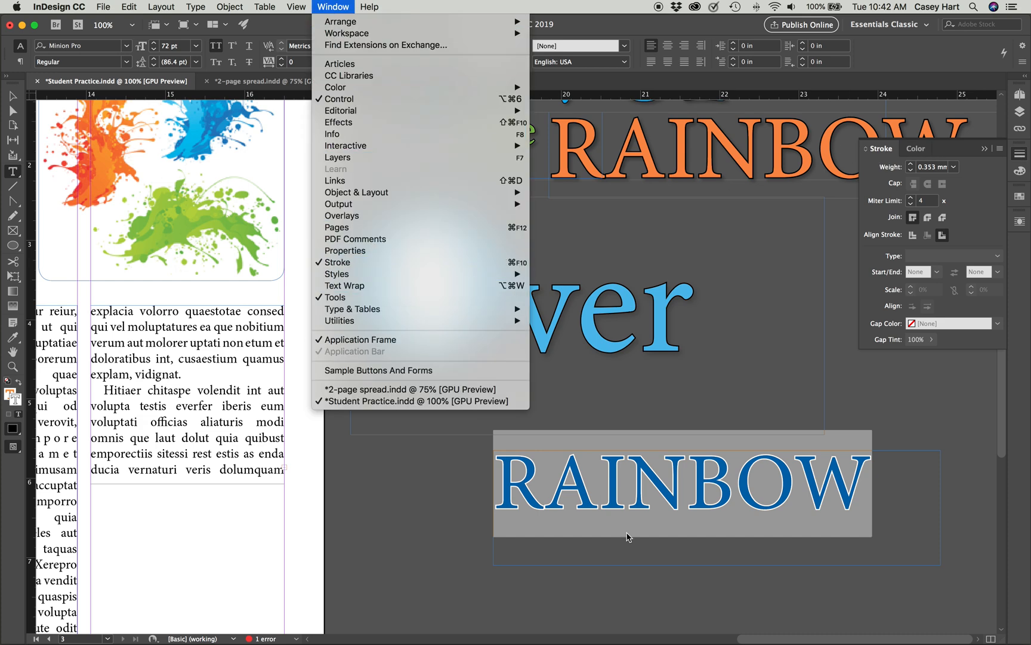
{"action": "left_click", "coordinate": [650, 518]}
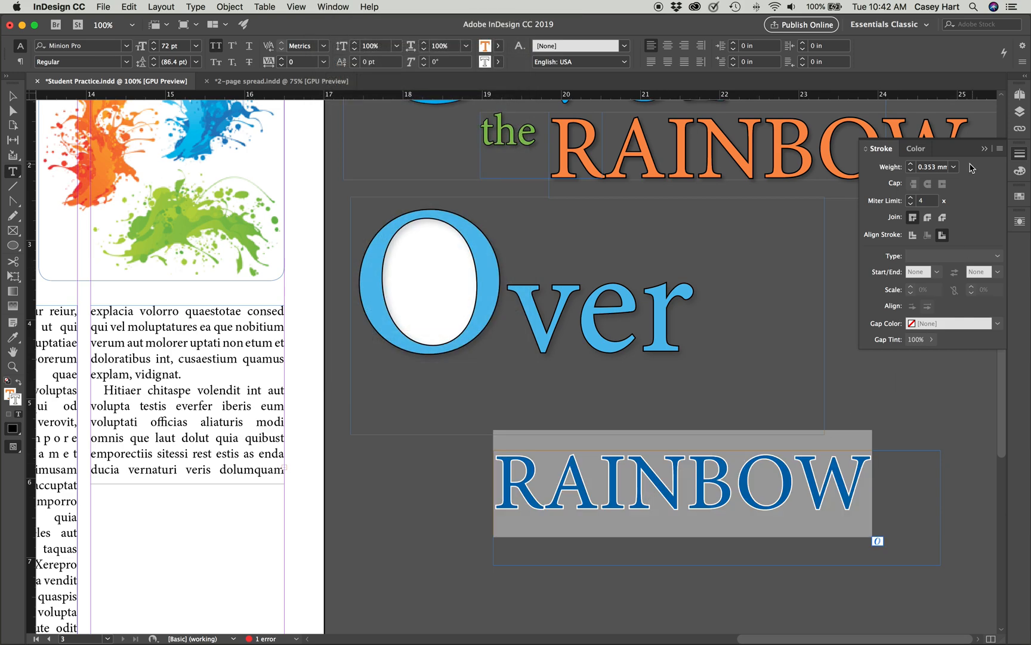
- Try stroke weights of 3 mm and 0 mm on the lower RAINBOW lettering
{"action": "left_click", "coordinate": [911, 166]}
{"action": "left_click", "coordinate": [911, 166]}
{"action": "left_click", "coordinate": [911, 167]}
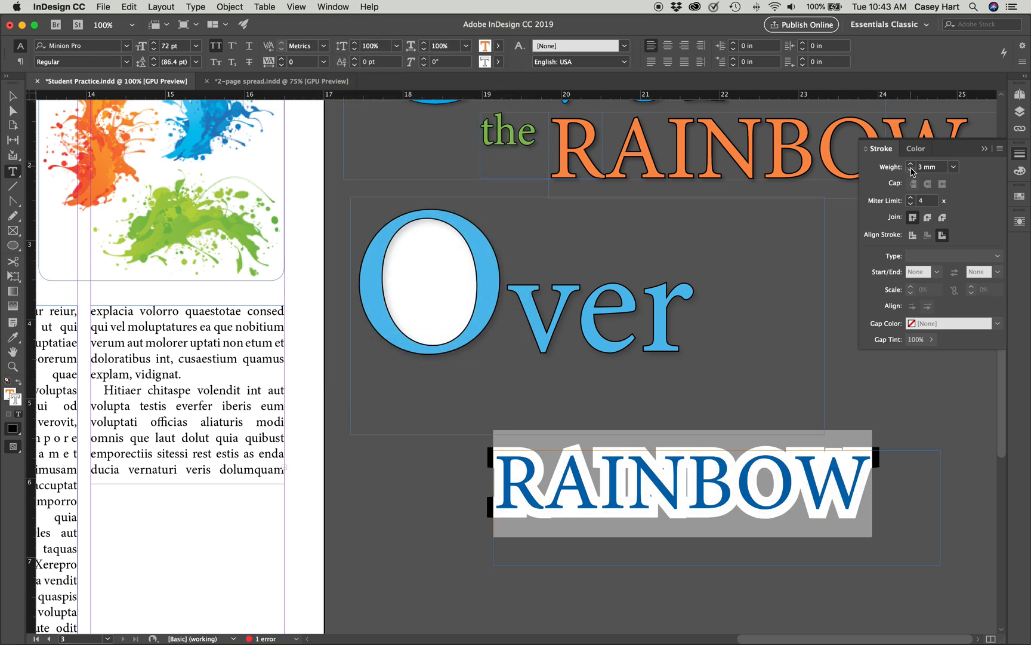
{"action": "left_click", "coordinate": [911, 170]}
{"action": "left_click", "coordinate": [911, 170]}
{"action": "left_click", "coordinate": [911, 170]}
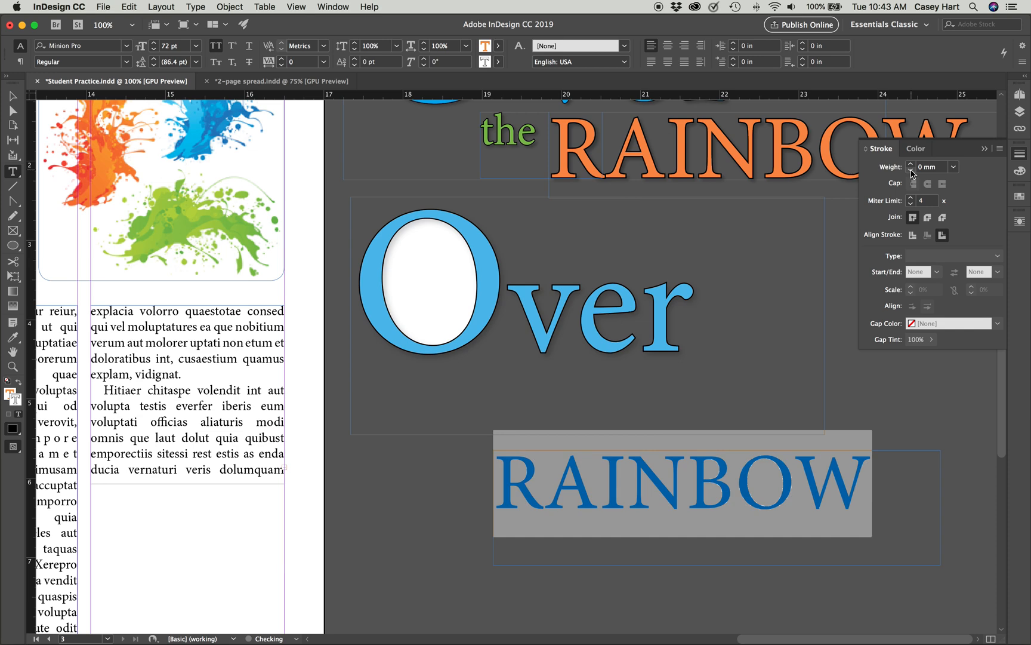
- Set the lower RAINBOW lettering's stroke weight to 0.25 mm and close the stroke settings
{"action": "left_click", "coordinate": [953, 167]}
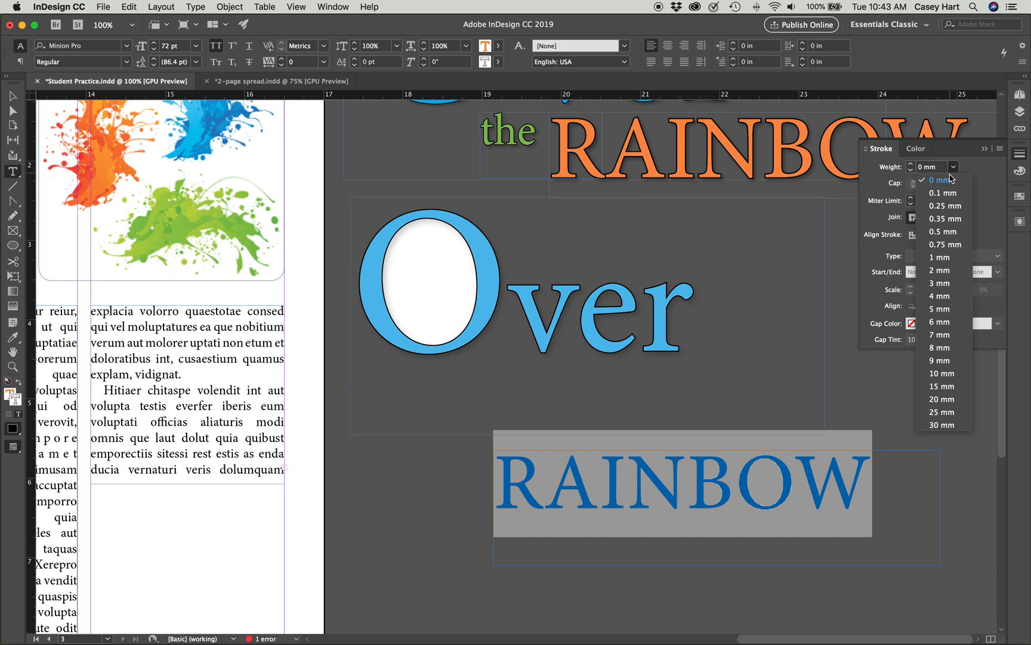
{"action": "left_click", "coordinate": [951, 206]}
{"action": "left_click", "coordinate": [672, 504]}
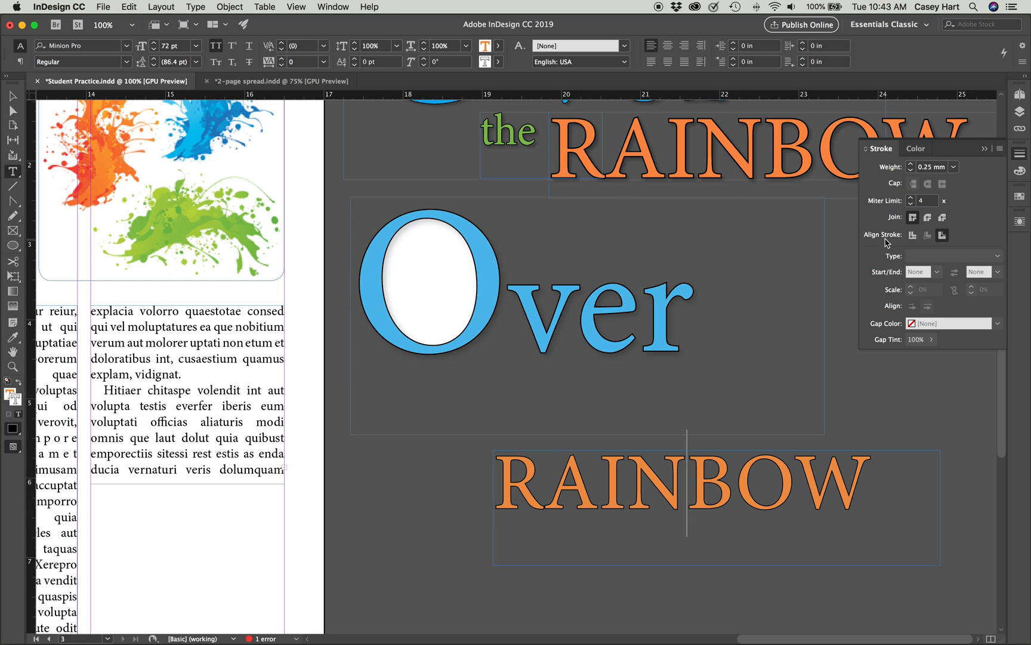
{"action": "left_click", "coordinate": [984, 148]}
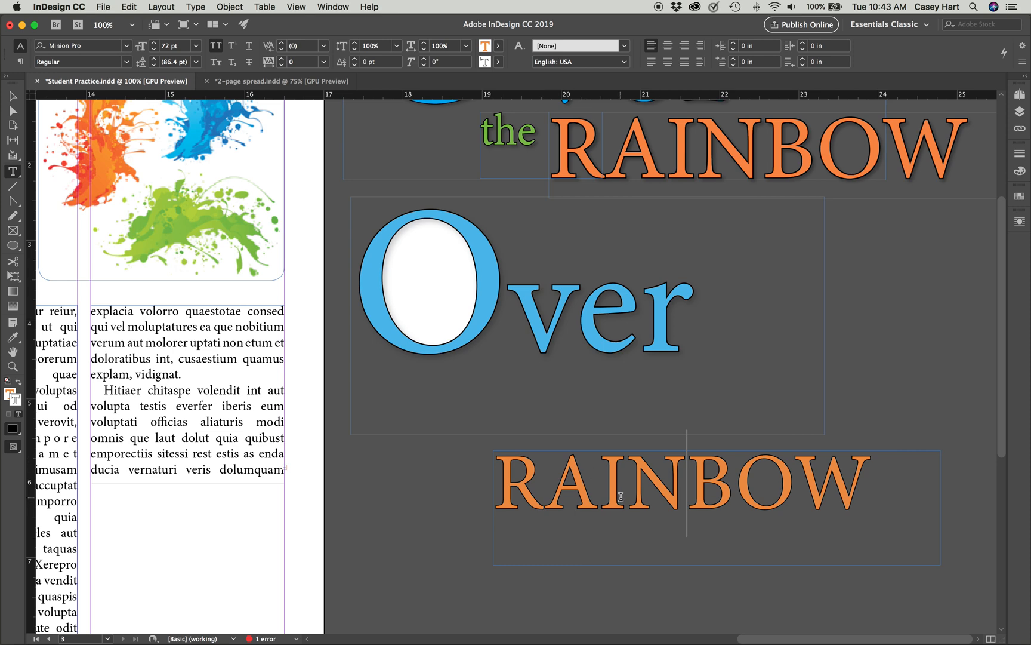
- Add a drop shadow effect to the lower RAINBOW text frame
{"action": "key", "text": "Escape"}
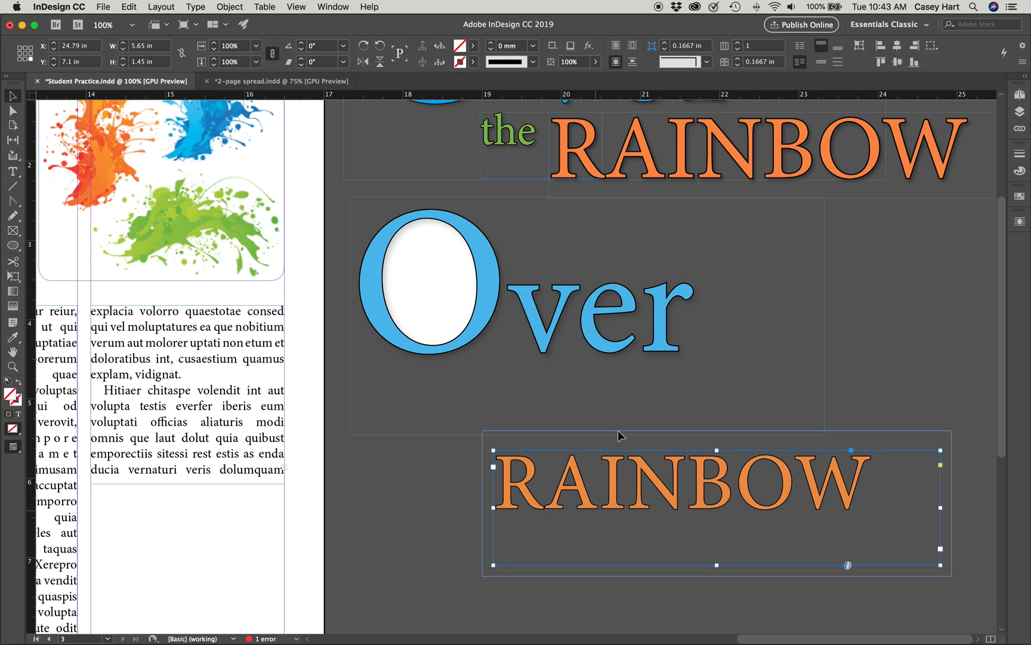
{"action": "left_click", "coordinate": [615, 63]}
{"action": "left_click", "coordinate": [551, 324]}
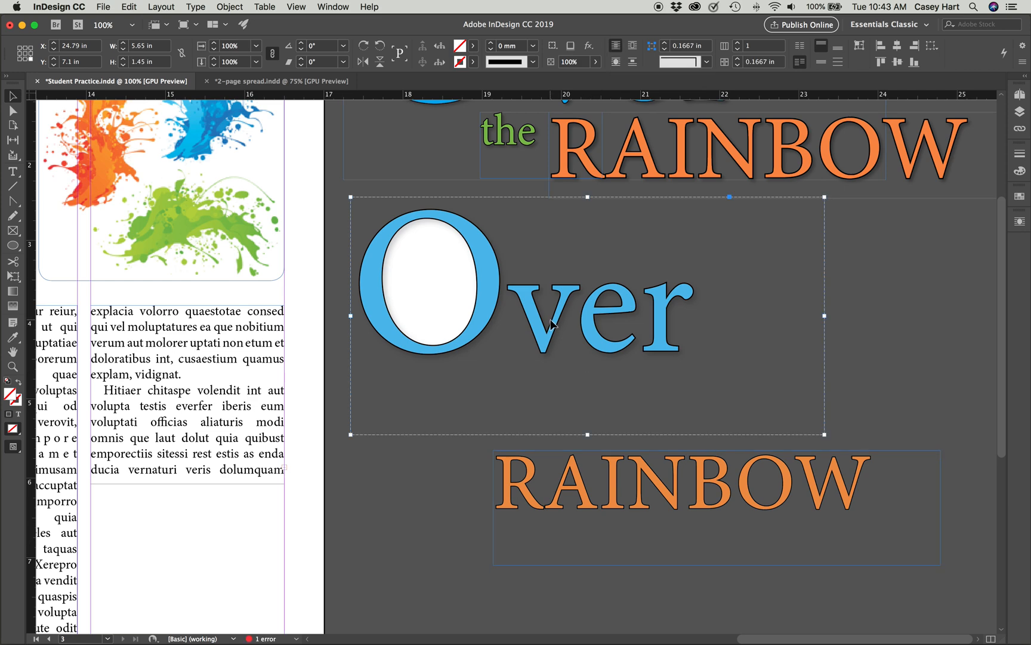
{"action": "left_click", "coordinate": [707, 506]}
{"action": "left_click", "coordinate": [242, 7]}
{"action": "mouse_move", "coordinate": [272, 252]}
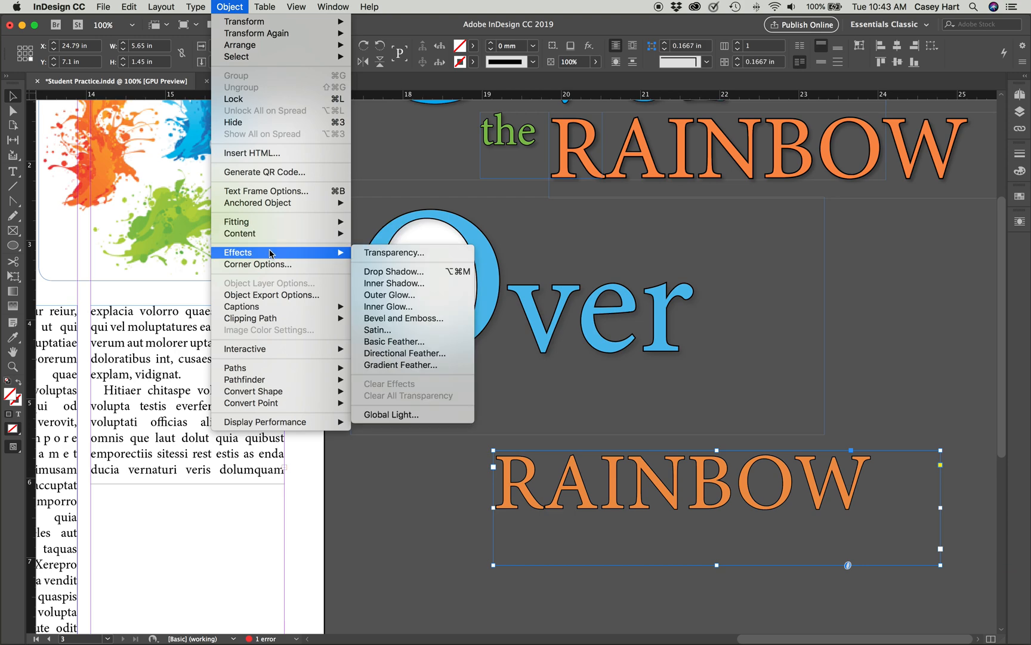
{"action": "left_click", "coordinate": [382, 271]}
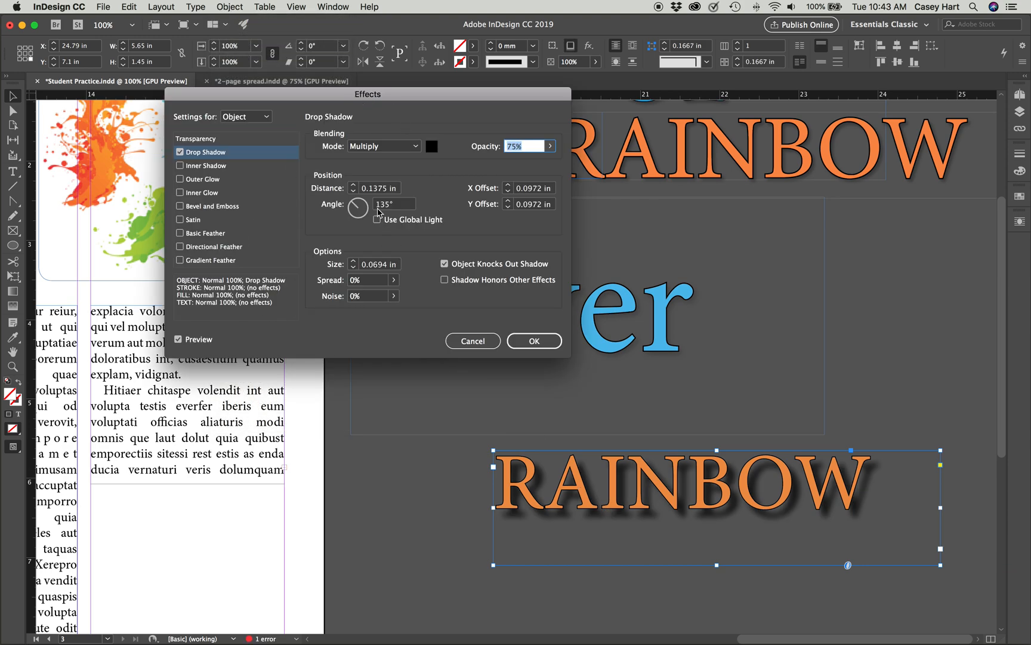
- Set the lower RAINBOW drop shadow's distance to 0.0625 in and opacity to 23%, and apply it
{"action": "left_click", "coordinate": [354, 193]}
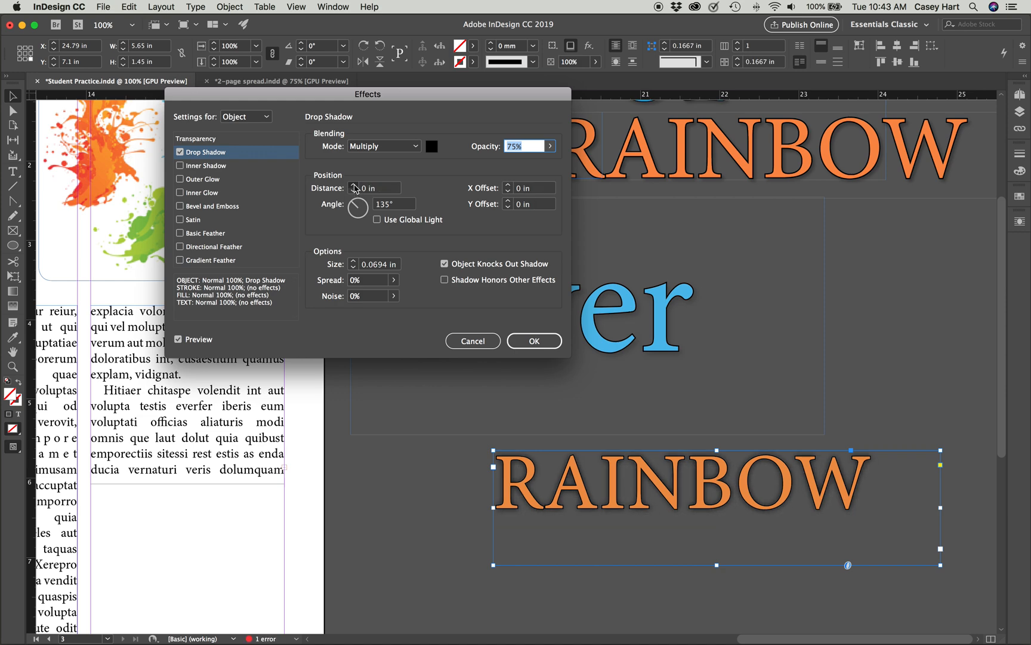
{"action": "left_click", "coordinate": [354, 186]}
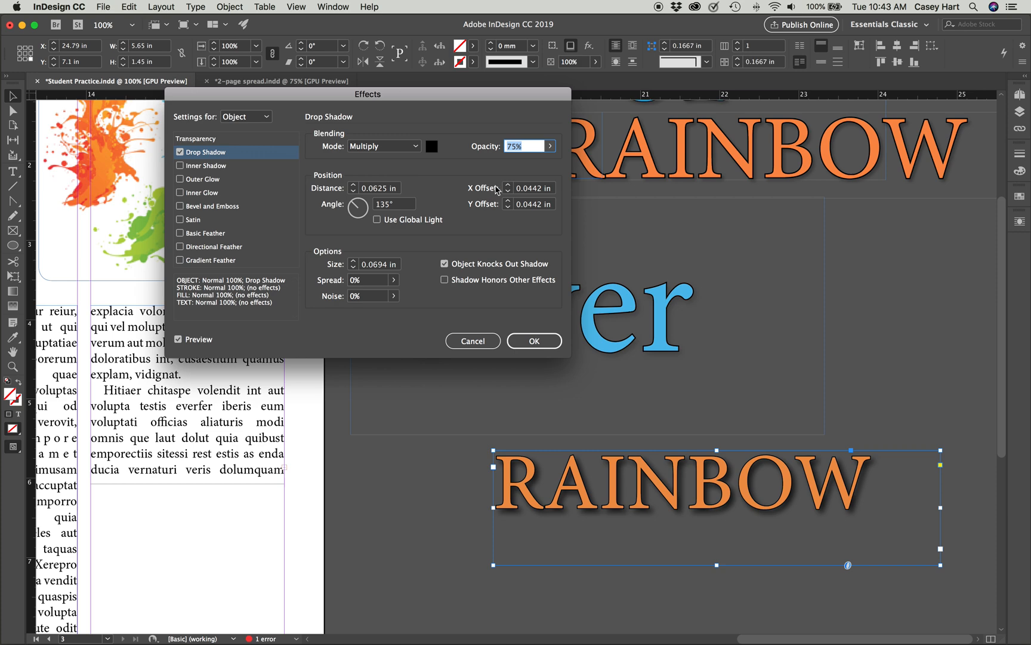
{"action": "left_click", "coordinate": [551, 148]}
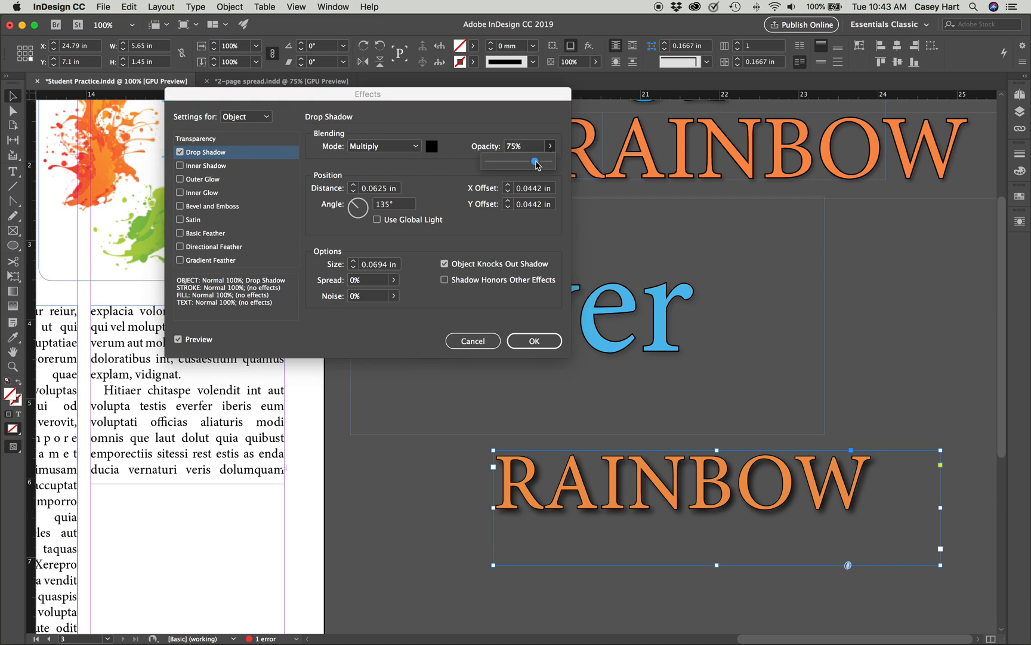
{"action": "left_click_drag", "start_coordinate": [536, 162], "coordinate": [502, 166]}
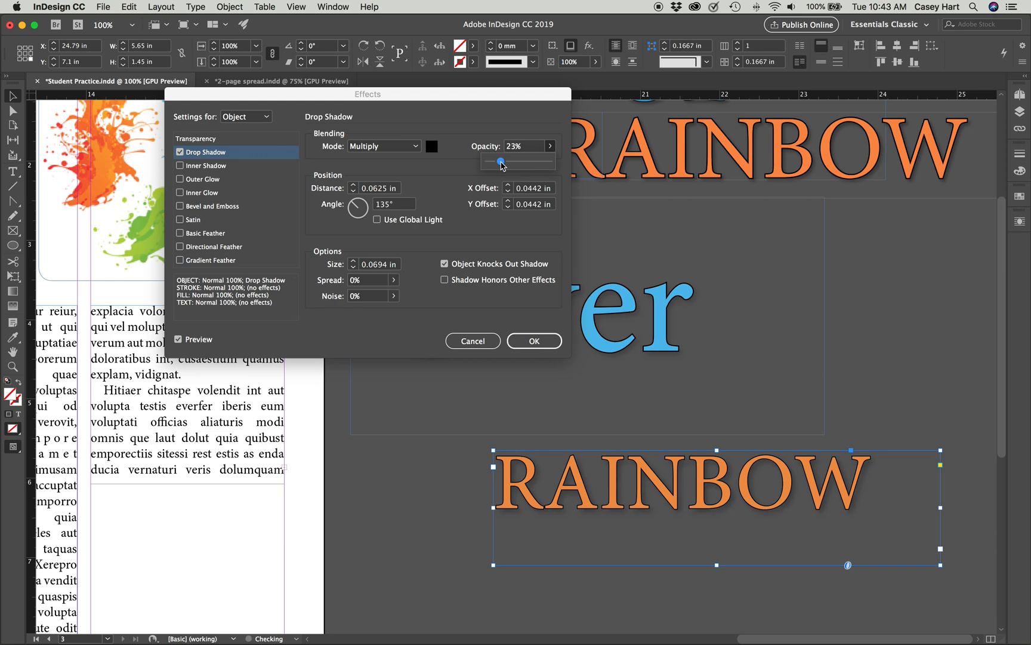
{"action": "left_click", "coordinate": [534, 340]}
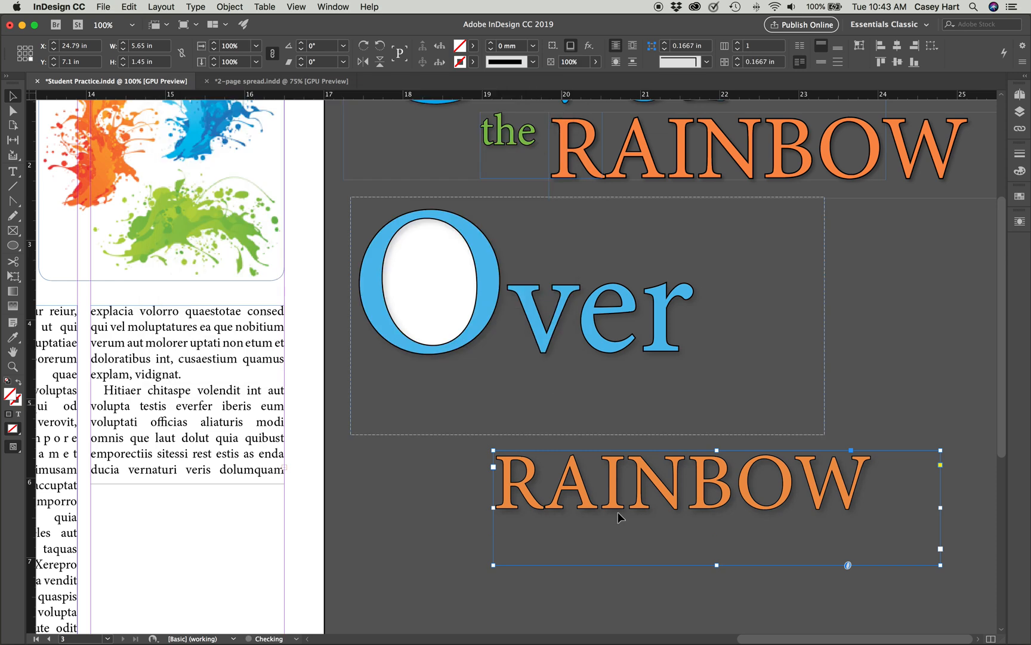
- Move the lower RAINBOW text directly beneath the lower Over, and place a copy of the green "the" just before it
{"action": "left_click_drag", "start_coordinate": [644, 509], "coordinate": [701, 413]}
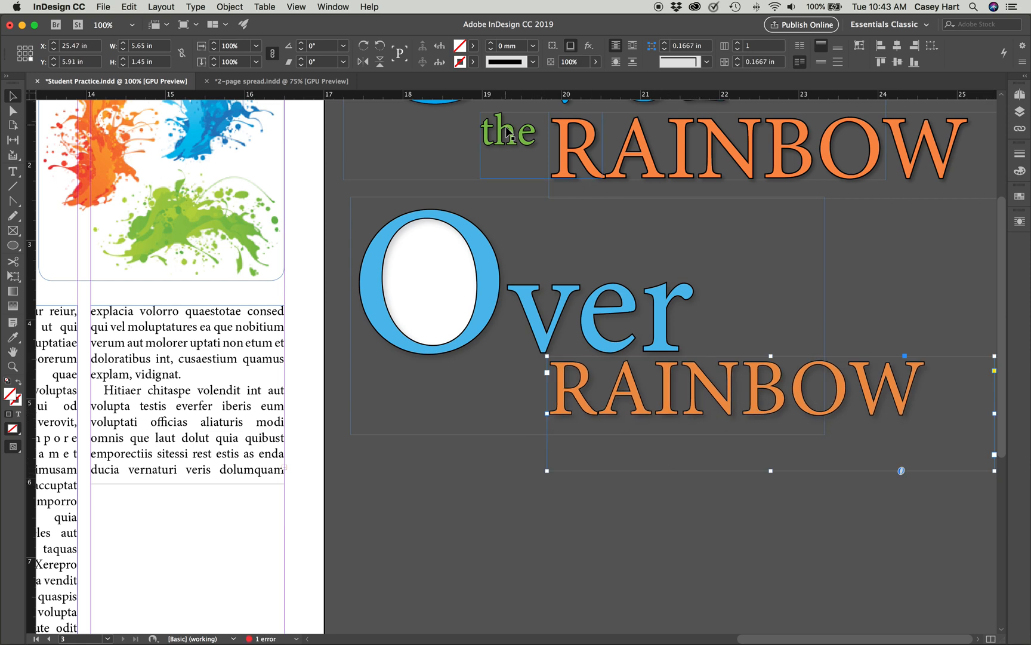
{"action": "left_click", "coordinate": [725, 529]}
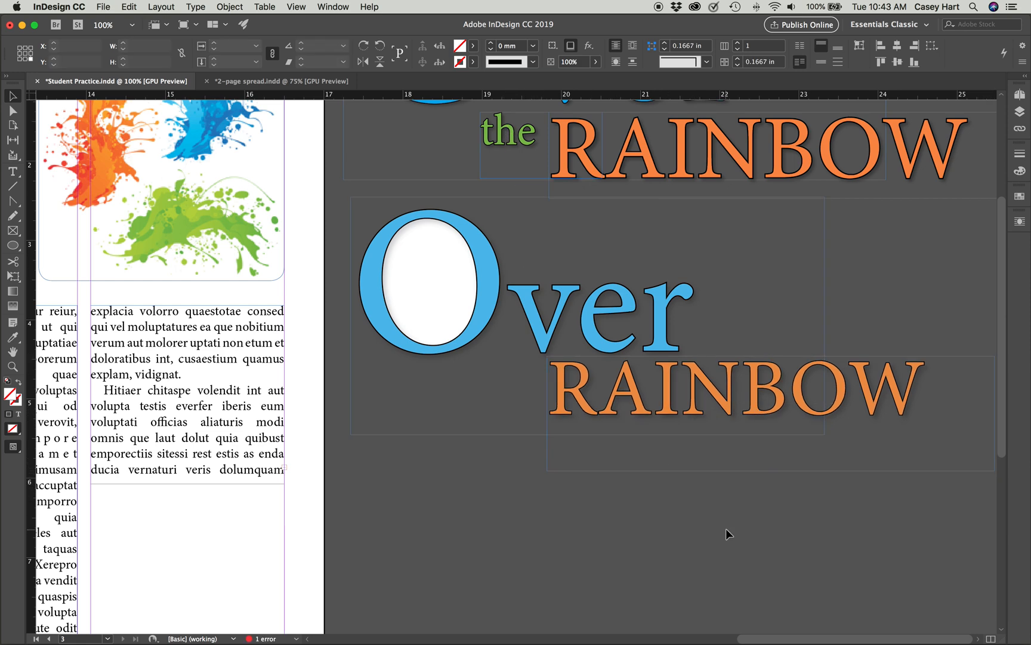
{"action": "left_click", "coordinate": [500, 150]}
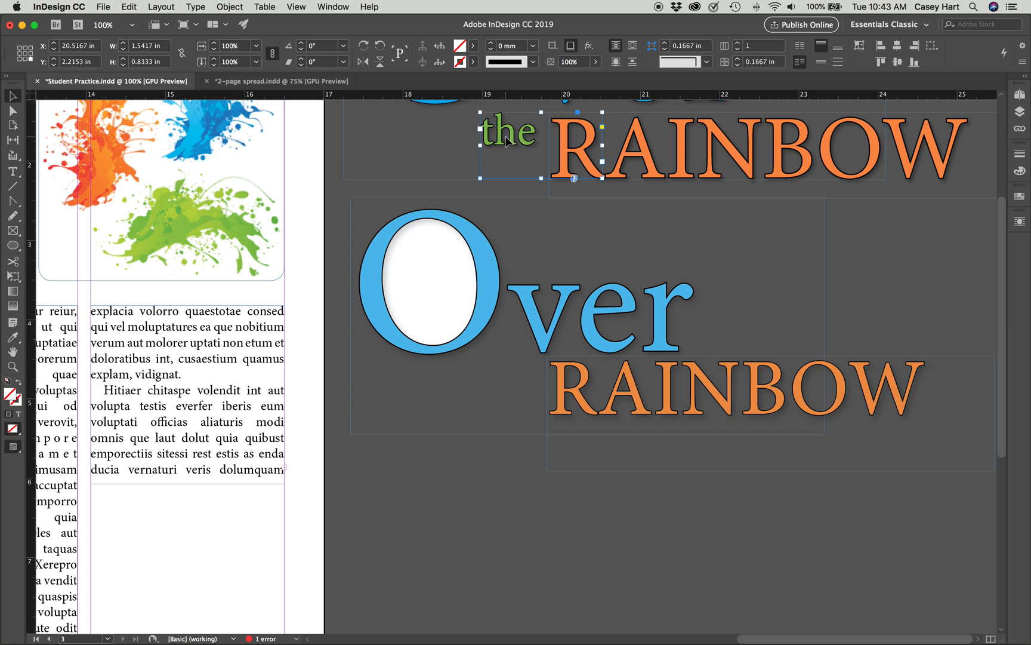
{"action": "left_click_drag", "start_coordinate": [506, 139], "coordinate": [512, 380]}
{"action": "left_click", "coordinate": [525, 495]}
- Move the complete lower "Over the RAINBOW" title together onto the upper part of the right-hand page, above the article columns
{"action": "scroll", "coordinate": [654, 462], "scroll_direction": "up", "scroll_amount": 1}
{"action": "key", "text": "super+minus"}
{"action": "key", "text": "super+minus"}
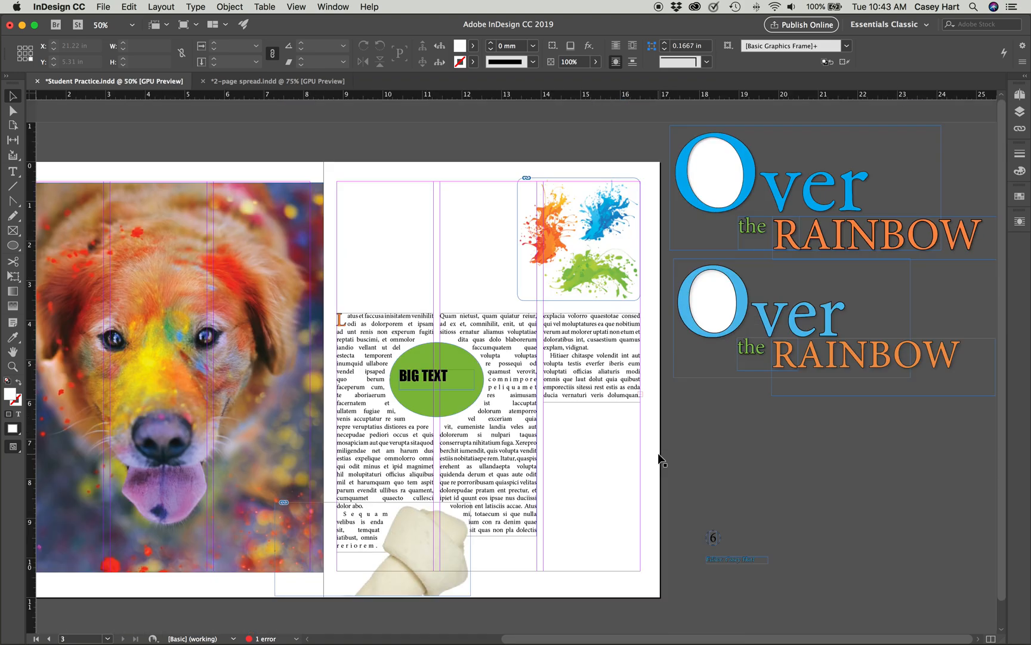
{"action": "left_click_drag", "start_coordinate": [786, 308], "coordinate": [454, 237]}
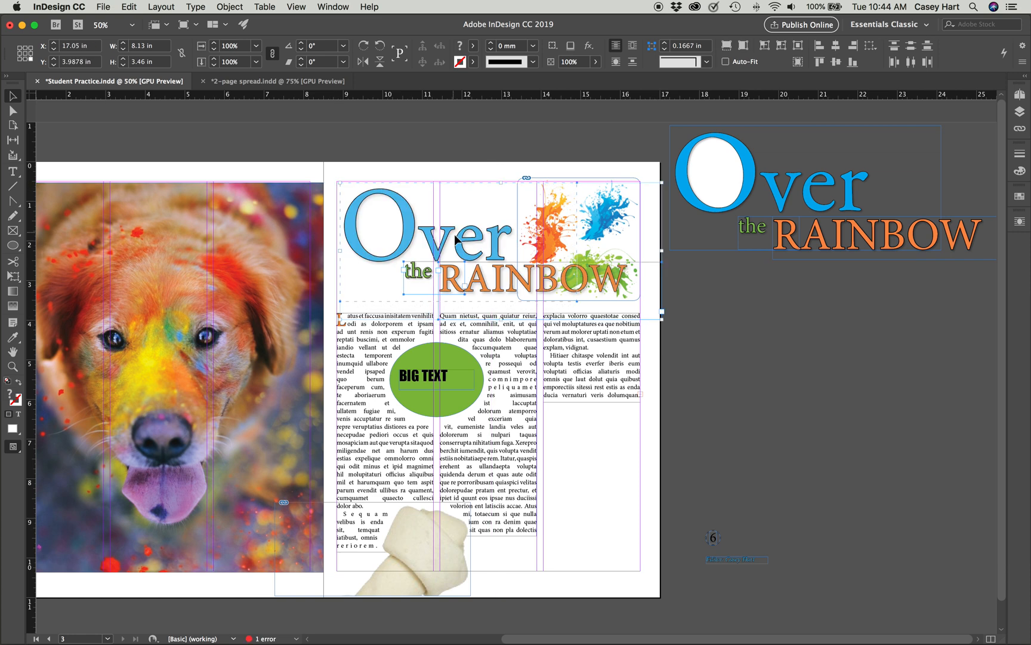
- Set the paint-splatter image's opacity to 40% and display the spread in preview mode
{"action": "left_click", "coordinate": [591, 218]}
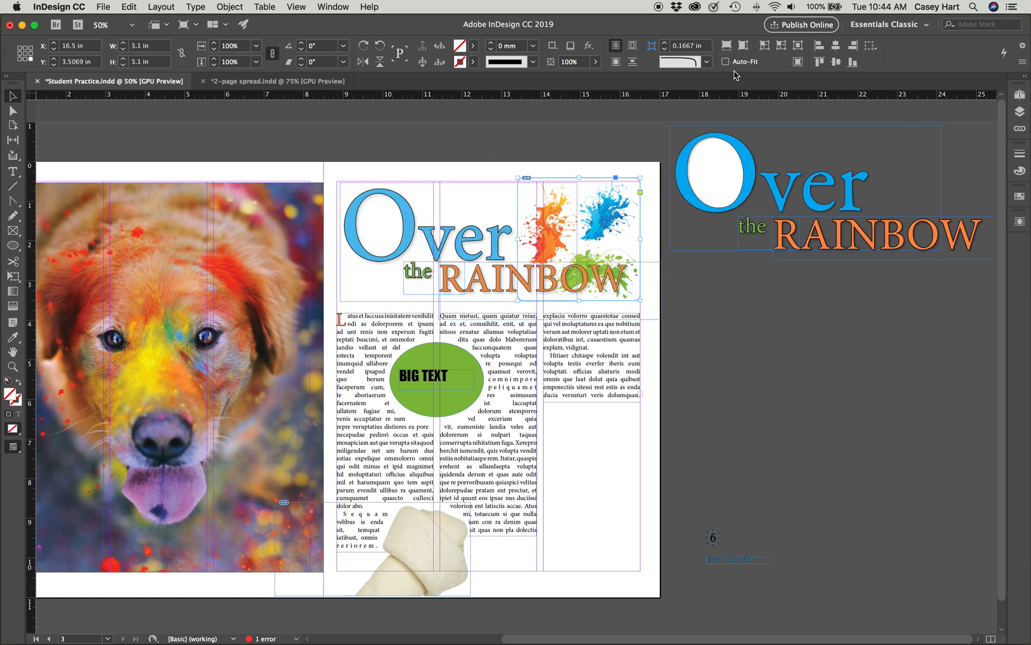
{"action": "left_click", "coordinate": [594, 61]}
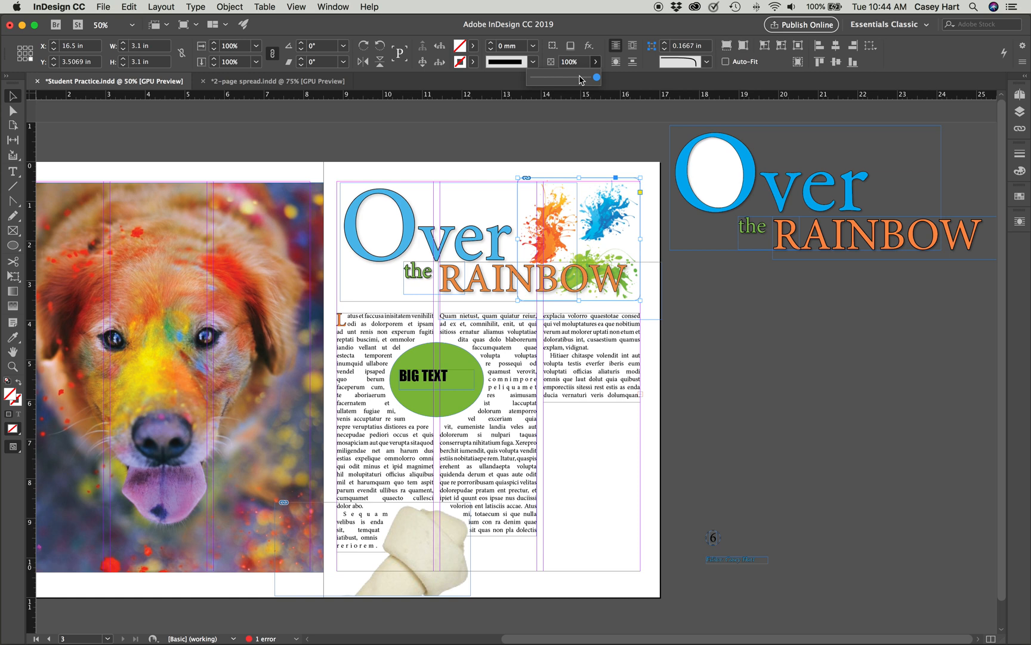
{"action": "left_click_drag", "start_coordinate": [577, 81], "coordinate": [560, 83]}
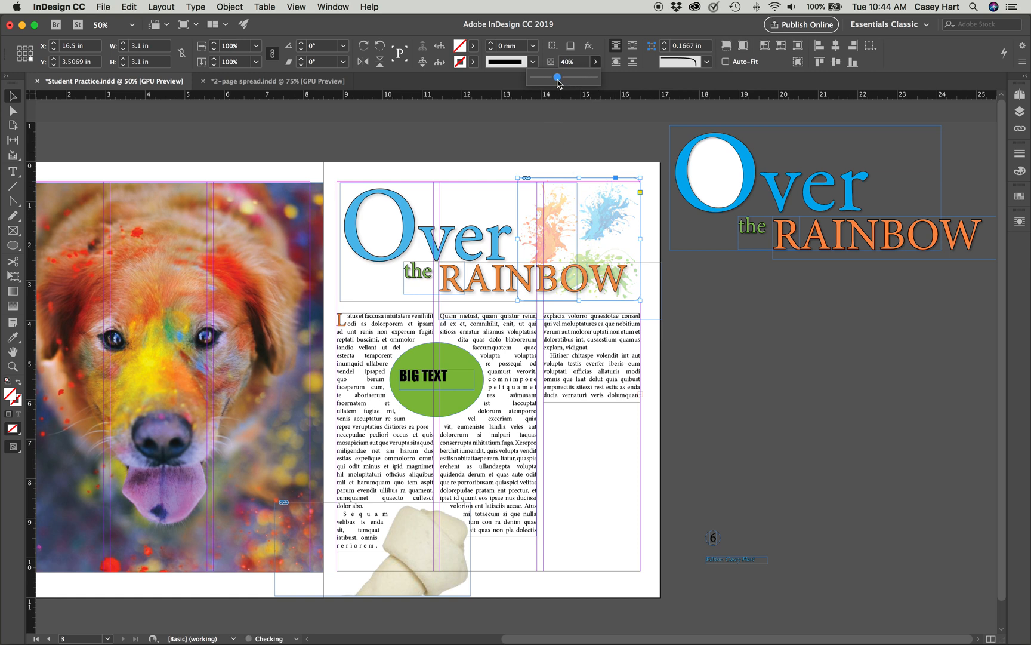
{"action": "left_click", "coordinate": [713, 413]}
{"action": "left_click", "coordinate": [712, 413]}
{"action": "key", "text": "w"}
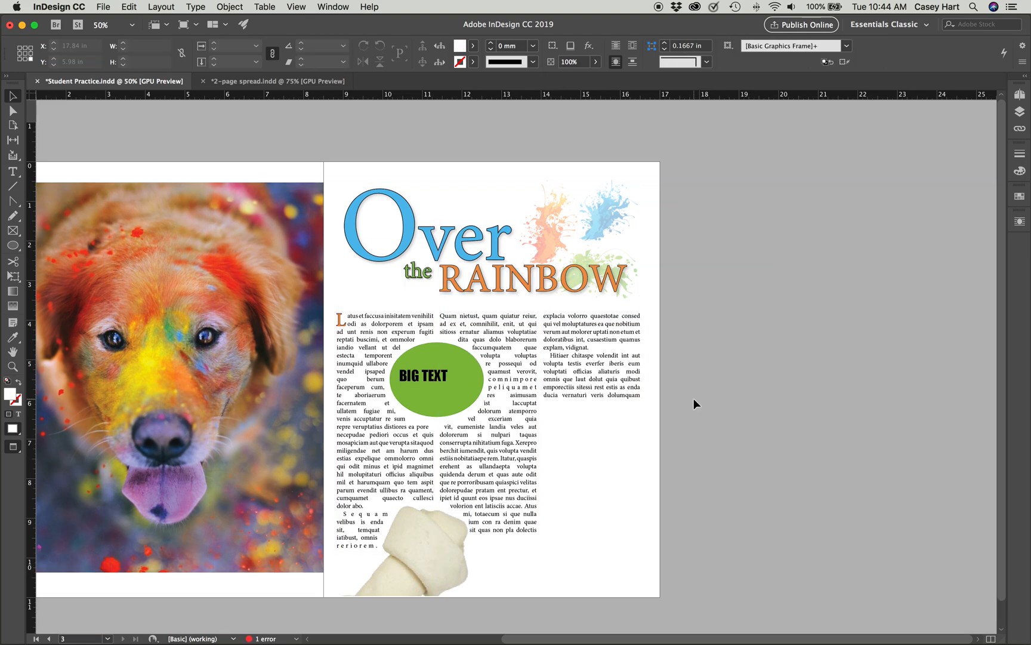
- Examine the title, its shadows, the faded splatter image and the article columns up close
{"action": "scroll", "coordinate": [714, 423], "scroll_direction": "left", "scroll_amount": 5}
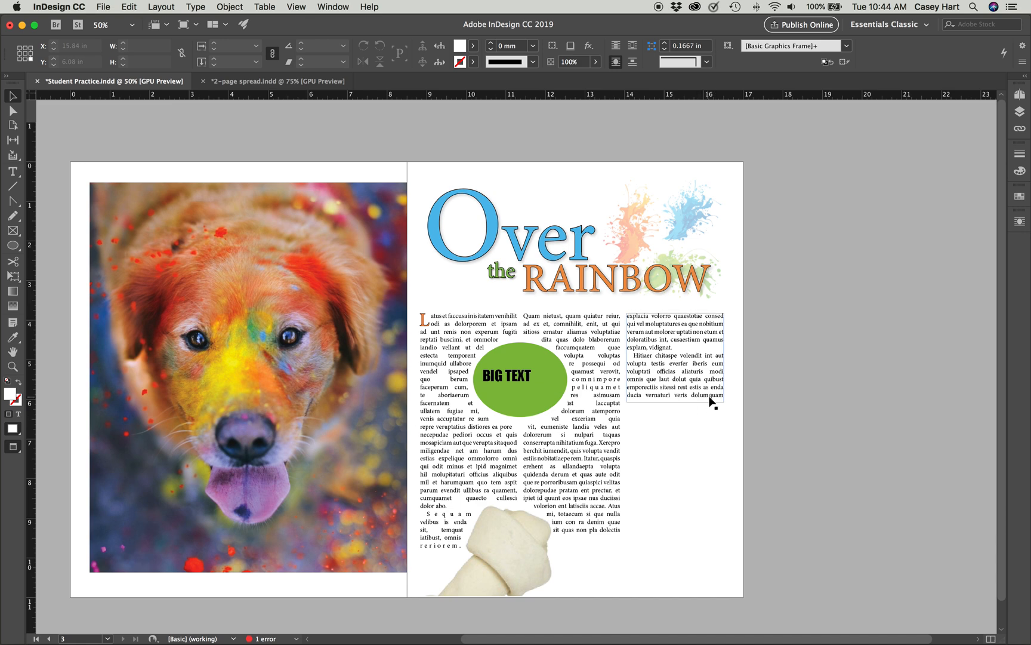
{"action": "scroll", "coordinate": [710, 402], "scroll_direction": "left", "scroll_amount": 2}
{"action": "scroll", "coordinate": [710, 401], "scroll_direction": "up", "scroll_amount": 1}
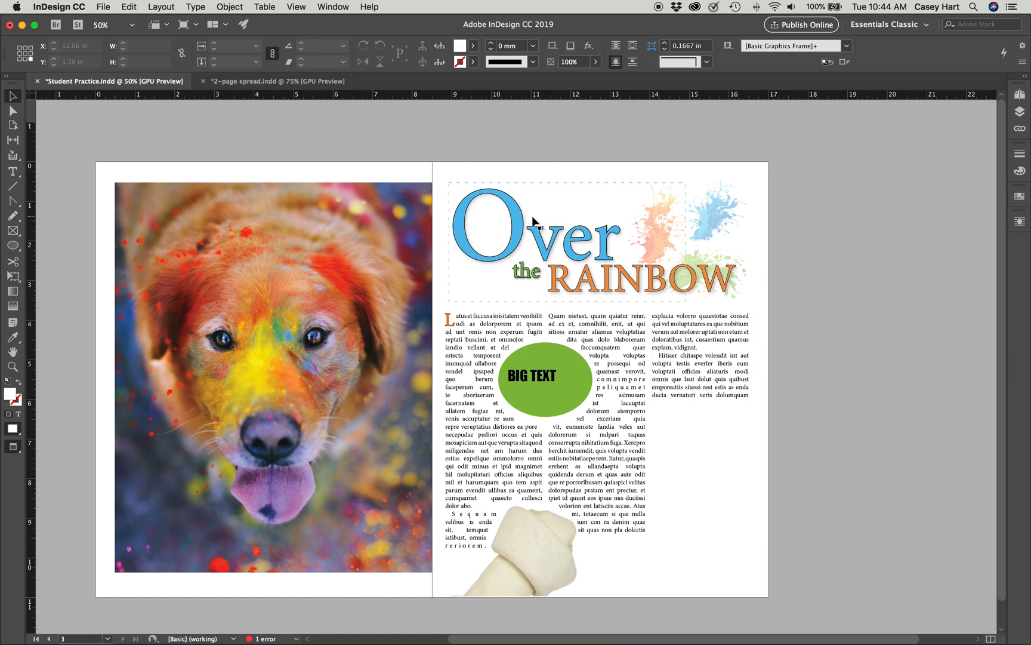
{"action": "scroll", "coordinate": [591, 255], "scroll_direction": "left", "scroll_amount": 2}
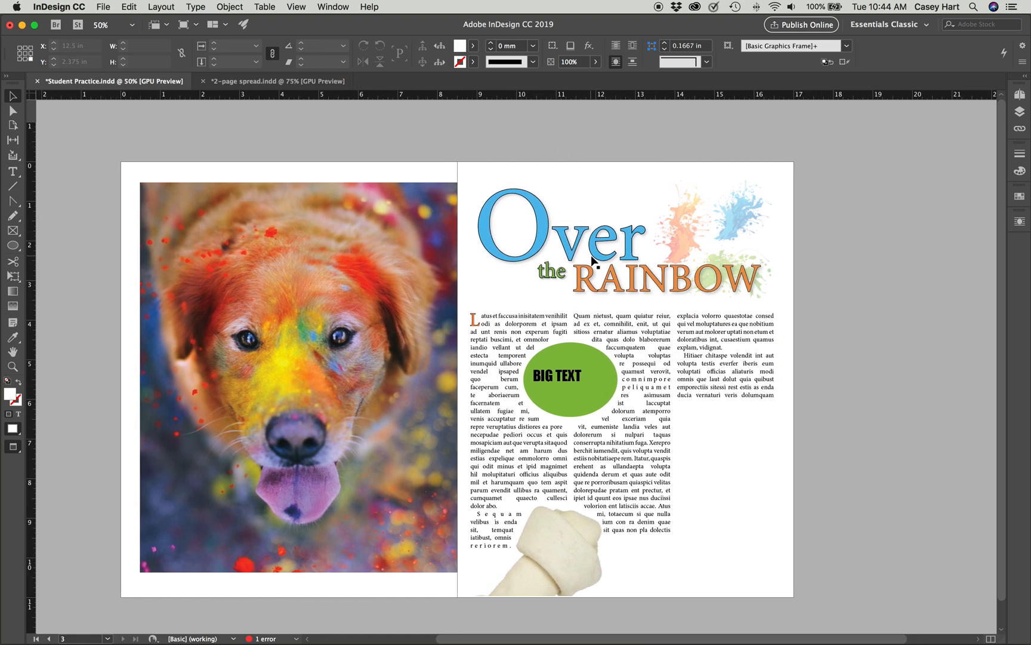
{"action": "scroll", "coordinate": [591, 259], "scroll_direction": "up", "scroll_amount": 3}
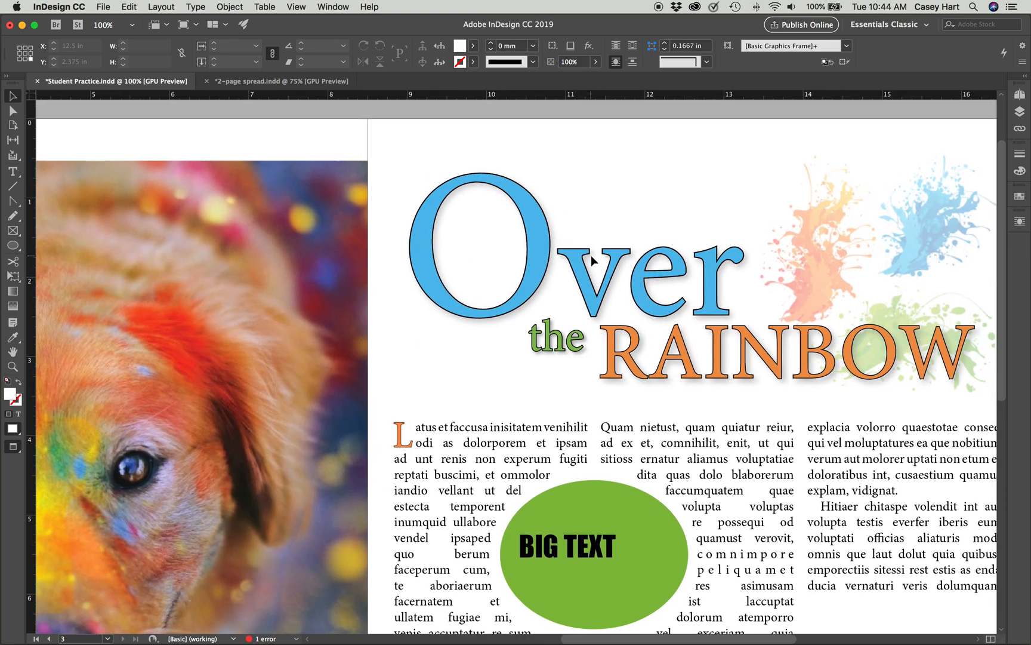
{"action": "scroll", "coordinate": [591, 257], "scroll_direction": "down", "scroll_amount": 1}
{"action": "scroll", "coordinate": [591, 257], "scroll_direction": "right", "scroll_amount": 1}
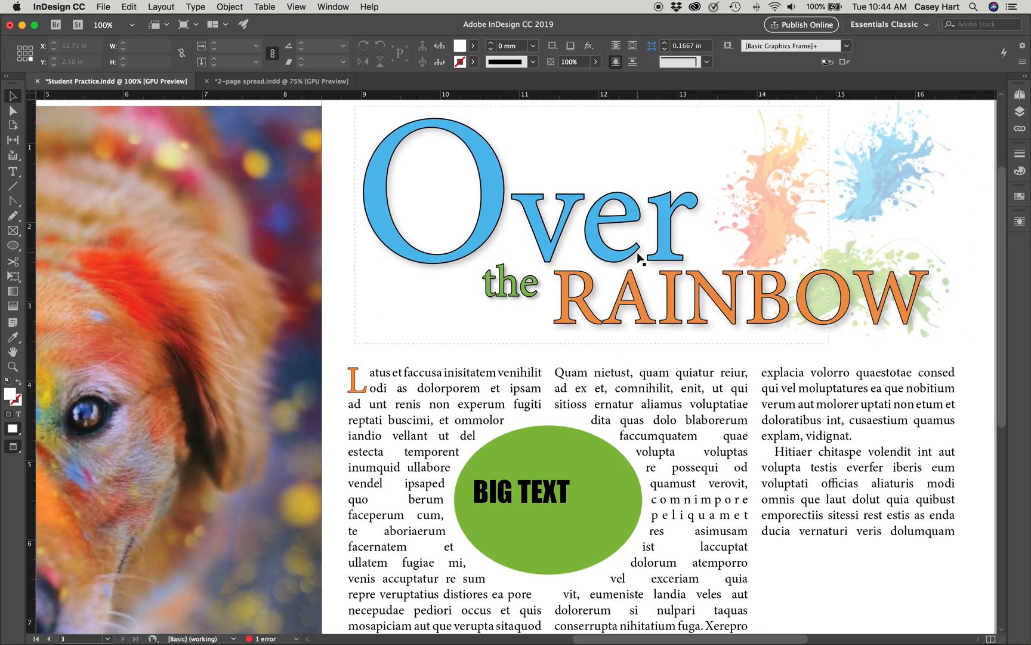
{"action": "scroll", "coordinate": [603, 260], "scroll_direction": "right", "scroll_amount": 1}
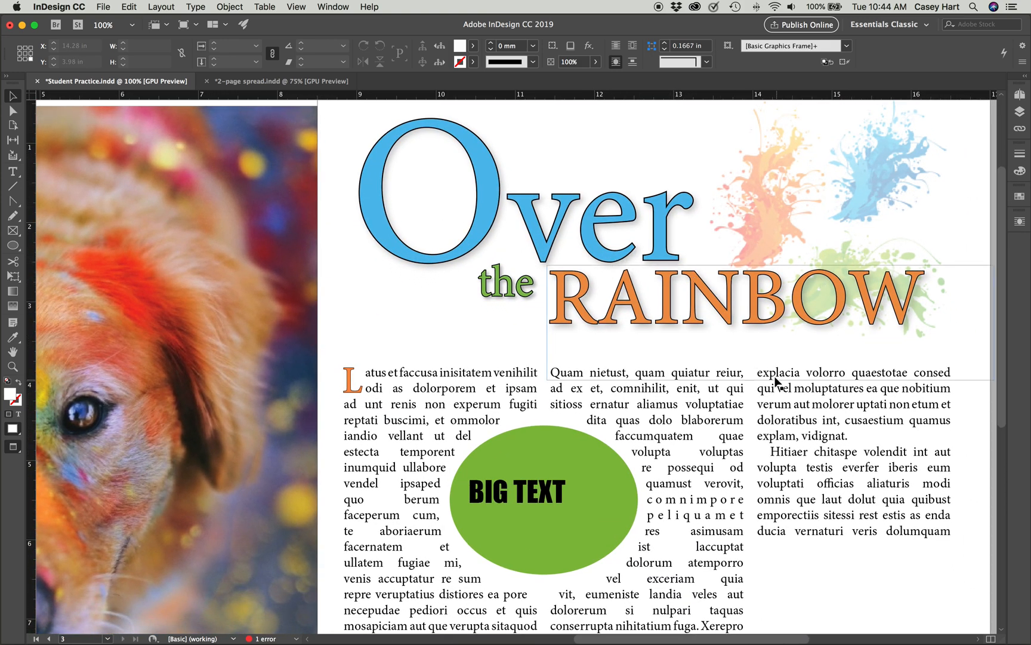
{"action": "scroll", "coordinate": [810, 376], "scroll_direction": "down", "scroll_amount": 5}
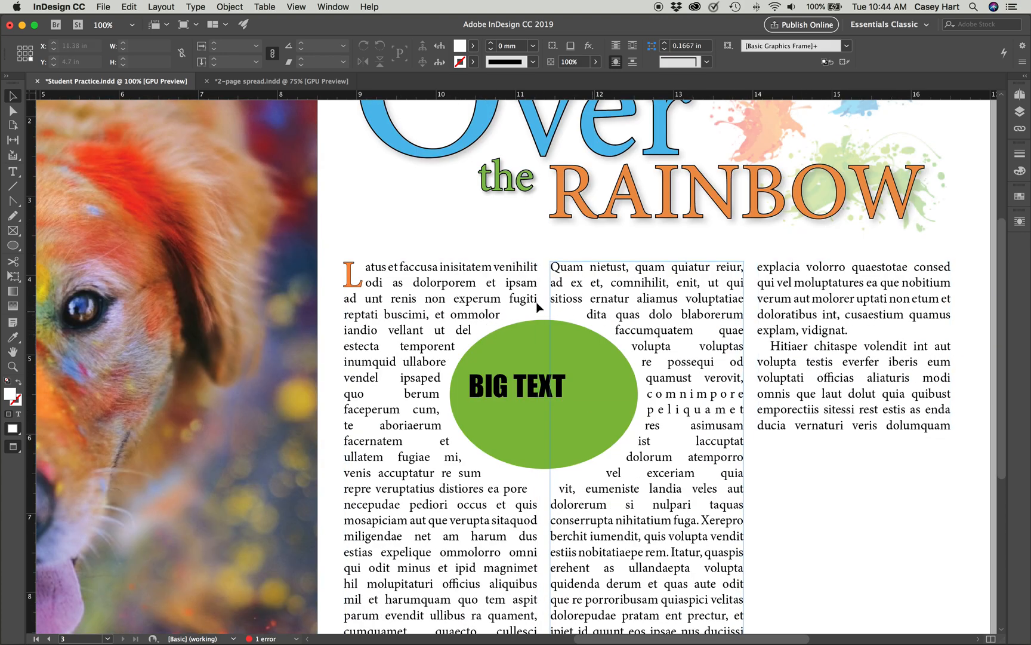
{"action": "scroll", "coordinate": [475, 296], "scroll_direction": "right", "scroll_amount": 5}
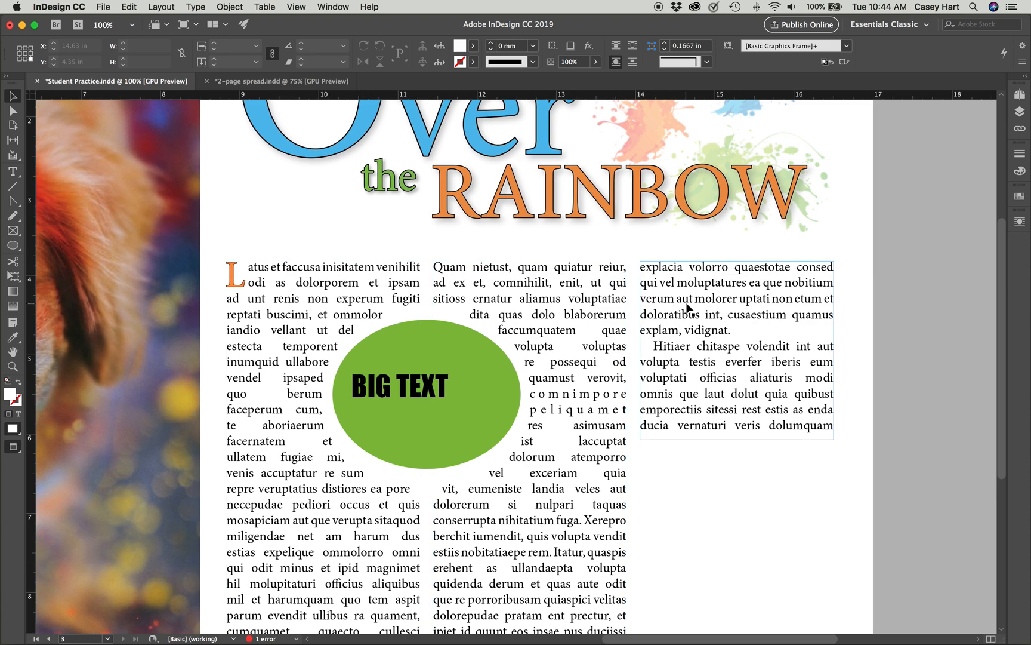
{"action": "scroll", "coordinate": [686, 334], "scroll_direction": "down", "scroll_amount": 5}
{"action": "scroll", "coordinate": [717, 316], "scroll_direction": "up", "scroll_amount": 10}
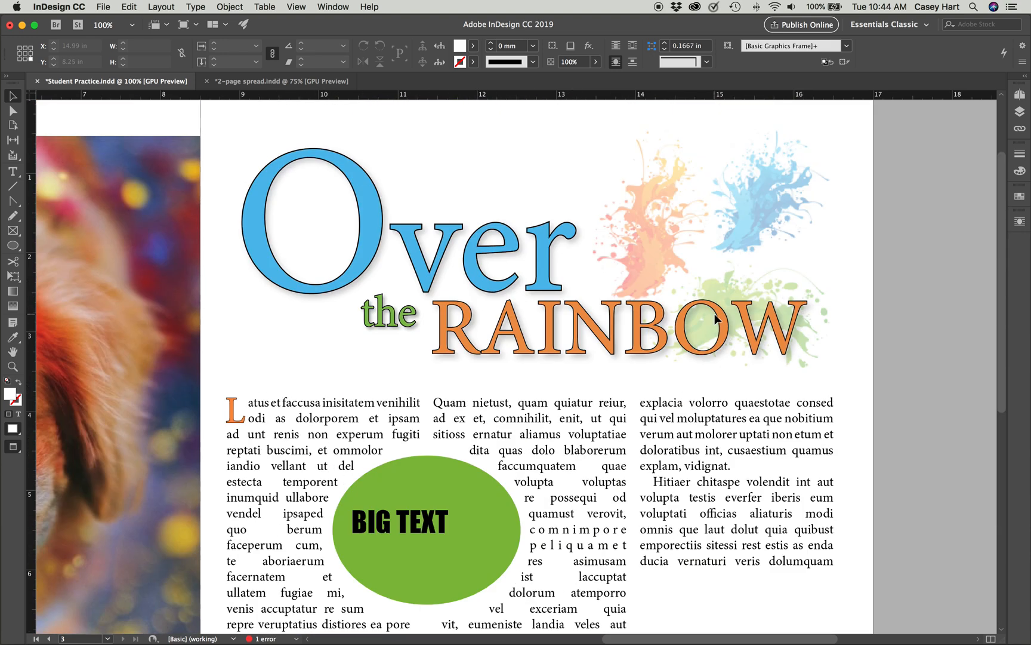
- Review the whole two-page spread at 50% zoom, comparing the dog photo page with the title page
{"action": "key", "text": "super+minus"}
{"action": "key", "text": "super+minus"}
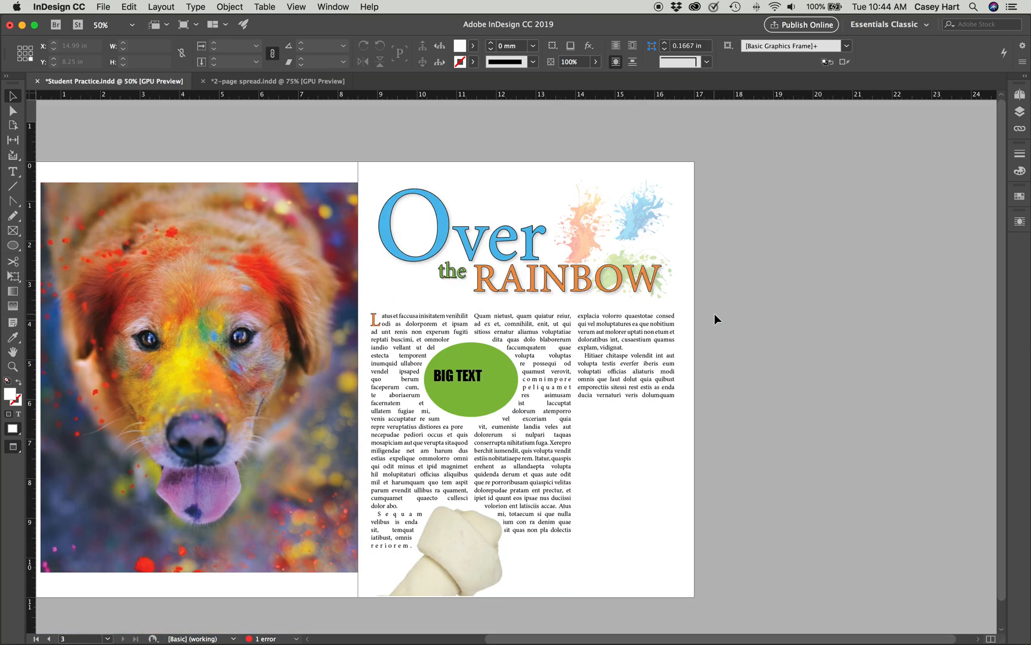
{"action": "scroll", "coordinate": [608, 316], "scroll_direction": "left", "scroll_amount": 3}
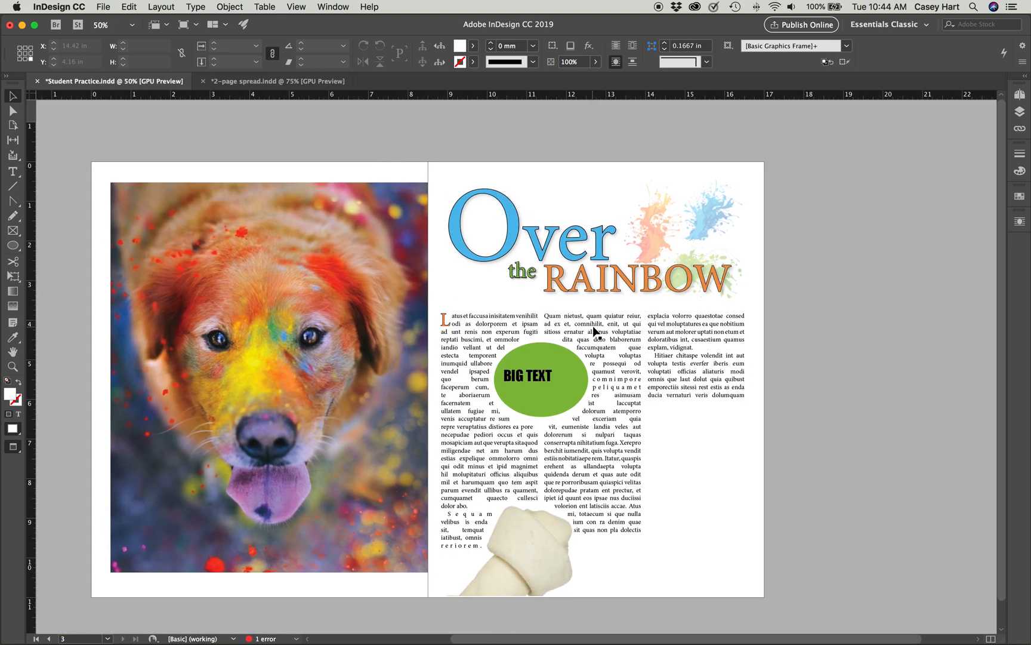
{"action": "scroll", "coordinate": [618, 331], "scroll_direction": "right", "scroll_amount": 2}
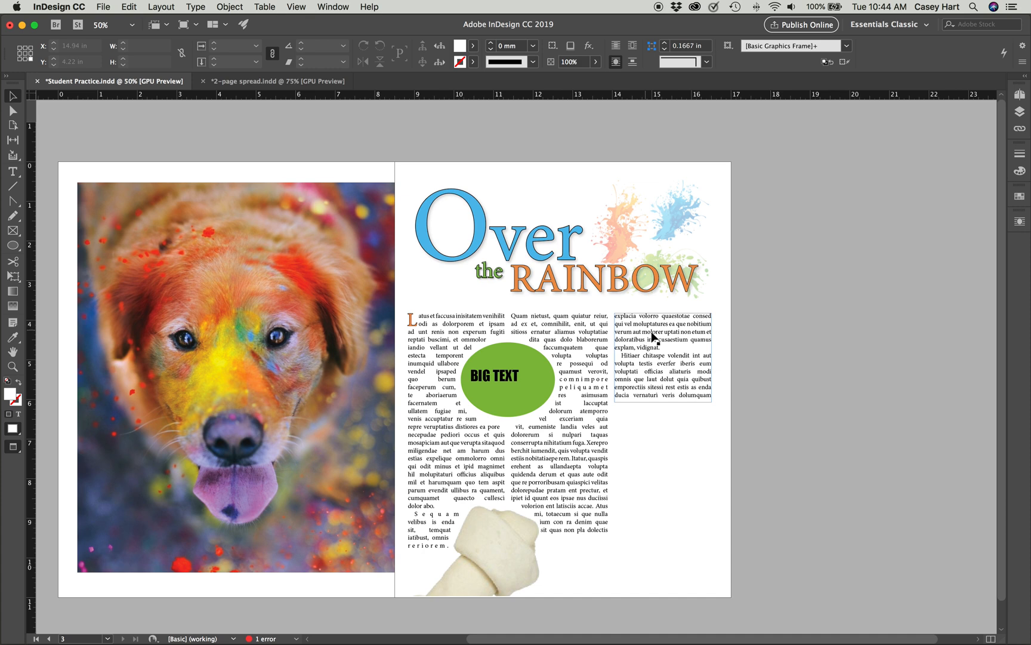
{"action": "scroll", "coordinate": [682, 362], "scroll_direction": "down", "scroll_amount": 1}
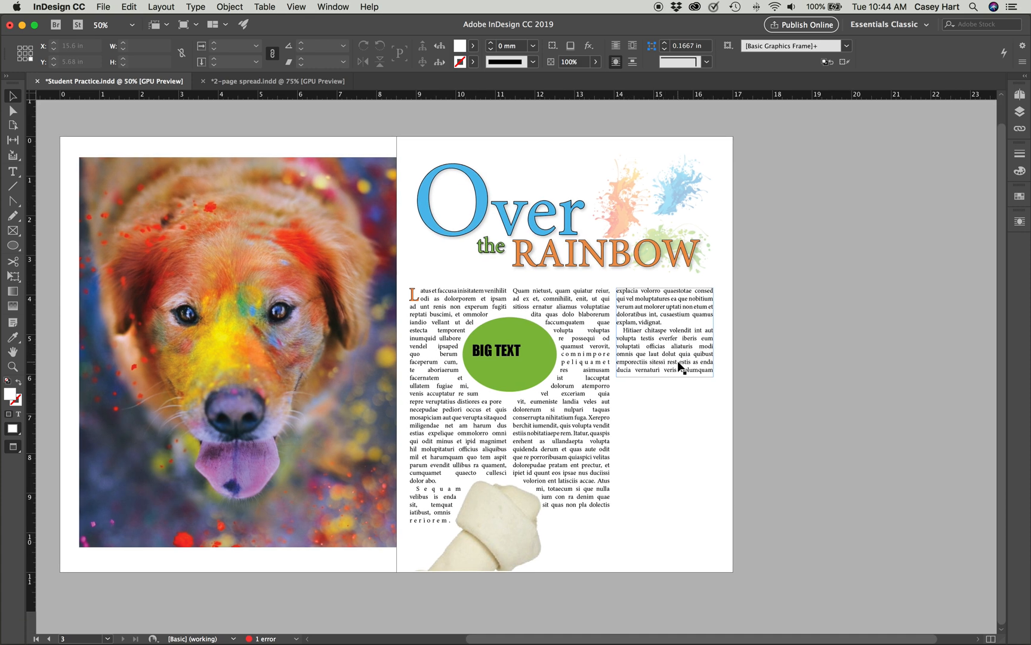
{"action": "scroll", "coordinate": [673, 368], "scroll_direction": "up", "scroll_amount": 1}
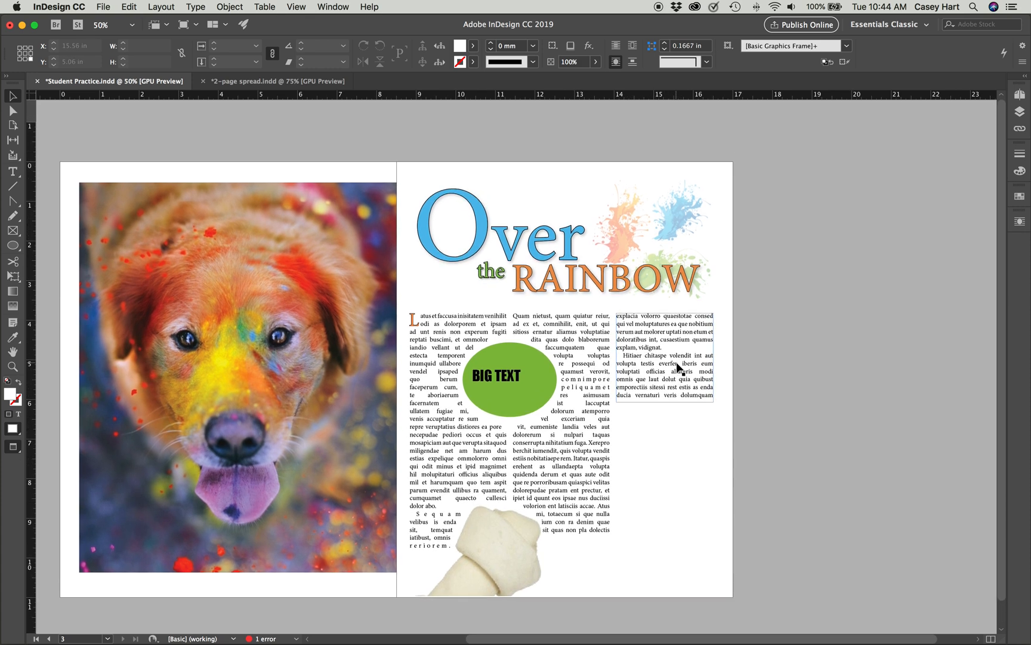
{"action": "scroll", "coordinate": [679, 365], "scroll_direction": "left", "scroll_amount": 2}
{"action": "scroll", "coordinate": [682, 364], "scroll_direction": "right", "scroll_amount": 2}
{"action": "scroll", "coordinate": [682, 368], "scroll_direction": "left", "scroll_amount": 3}
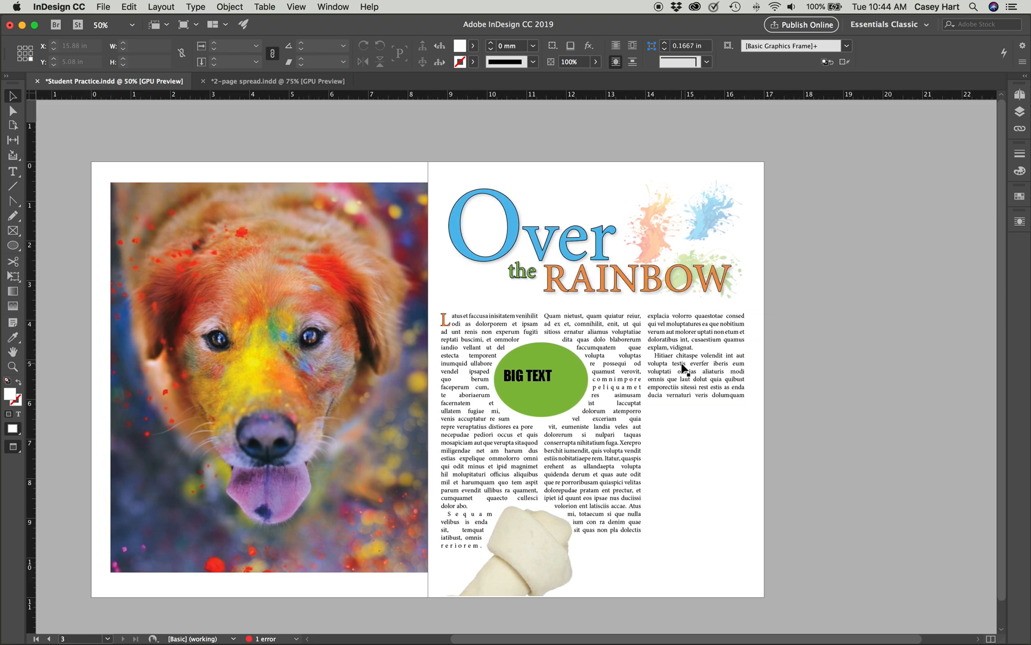
{"action": "scroll", "coordinate": [682, 364], "scroll_direction": "right", "scroll_amount": 4}
{"action": "scroll", "coordinate": [681, 364], "scroll_direction": "left", "scroll_amount": 2}
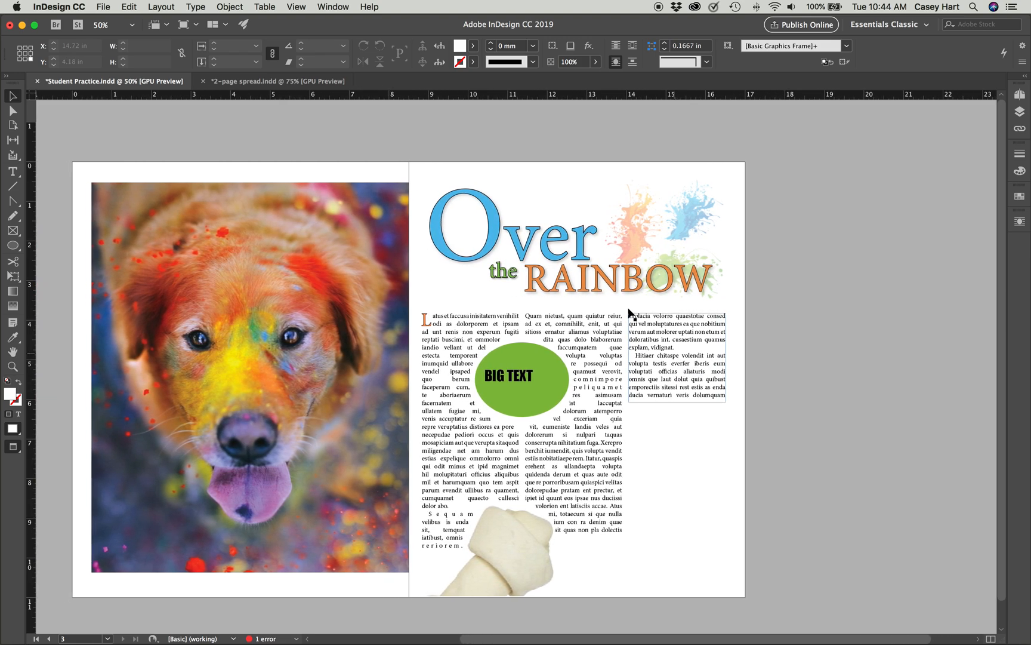